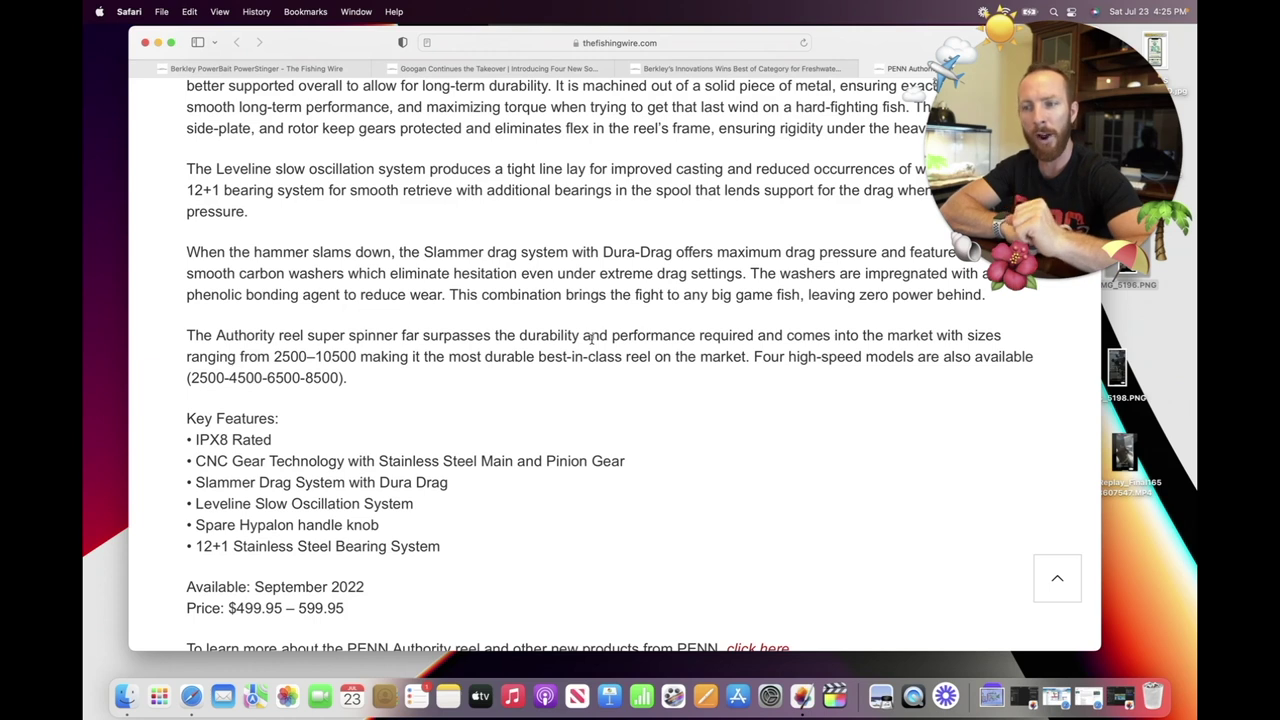
Read the PENN Authority reel article's key features, availability, price and the About Pure Fishing section
scroll(918, 416, down, 1)
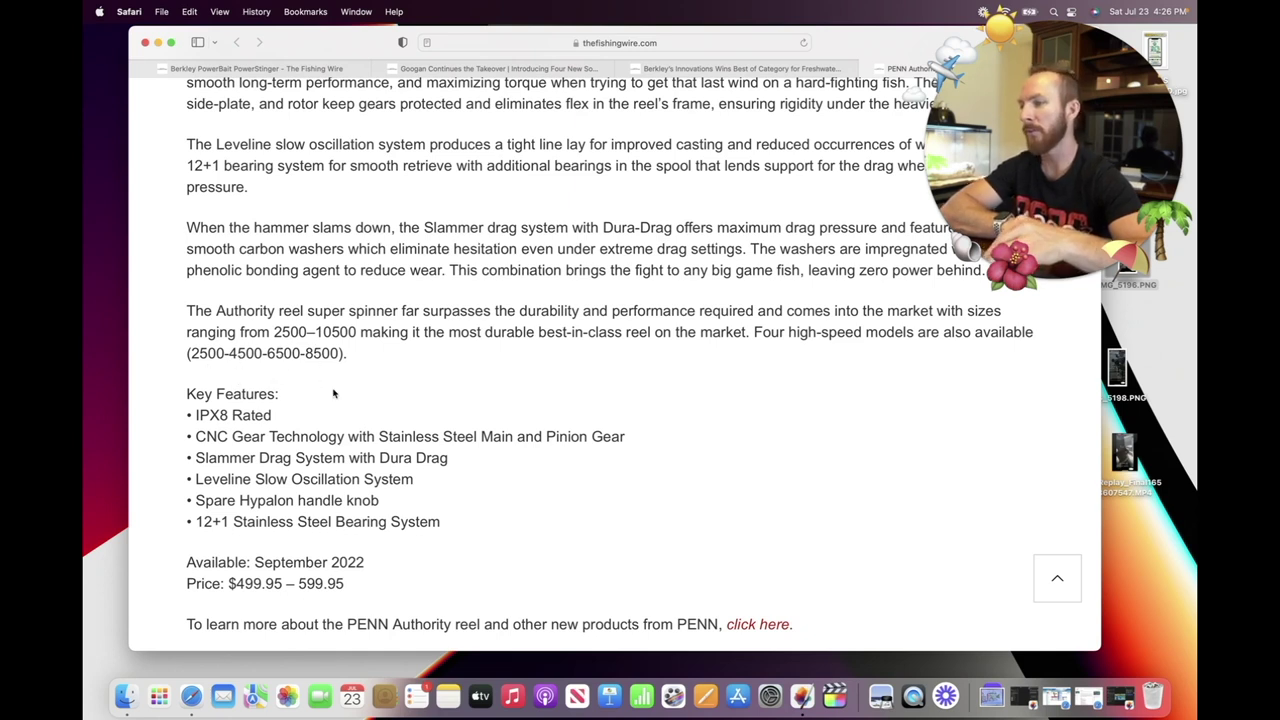
scroll(334, 394, down, 3)
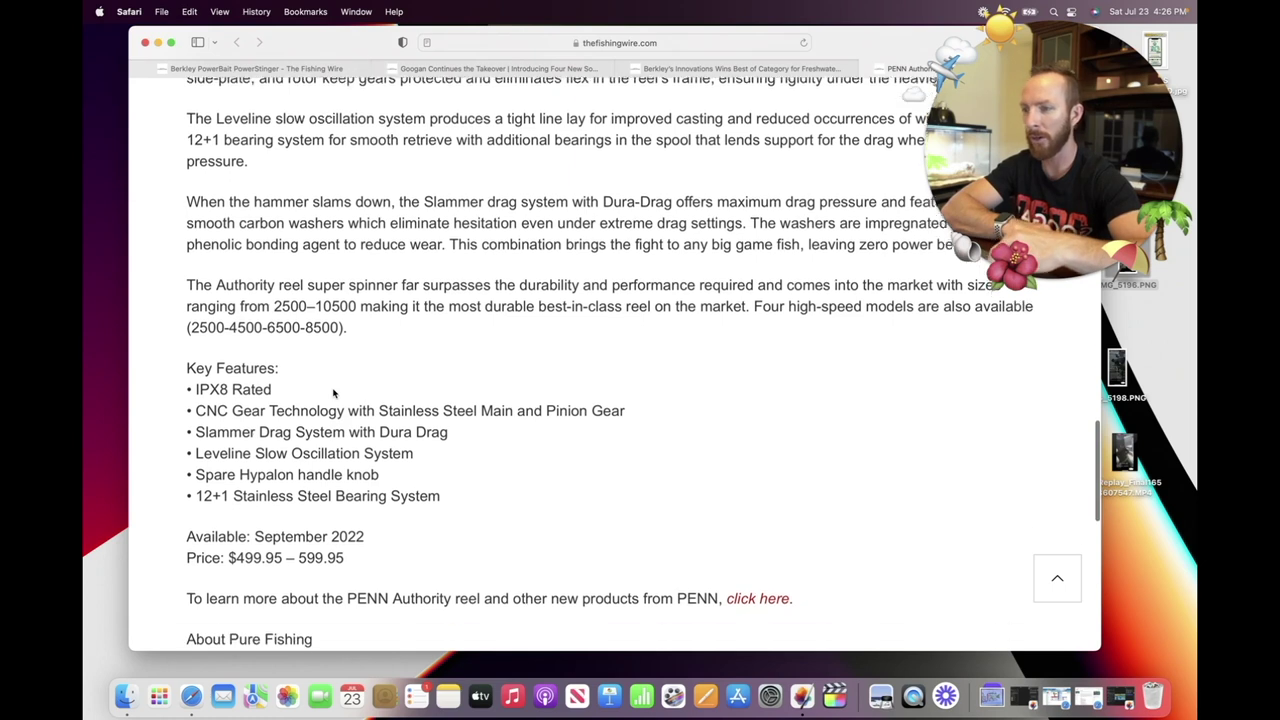
scroll(334, 394, down, 1)
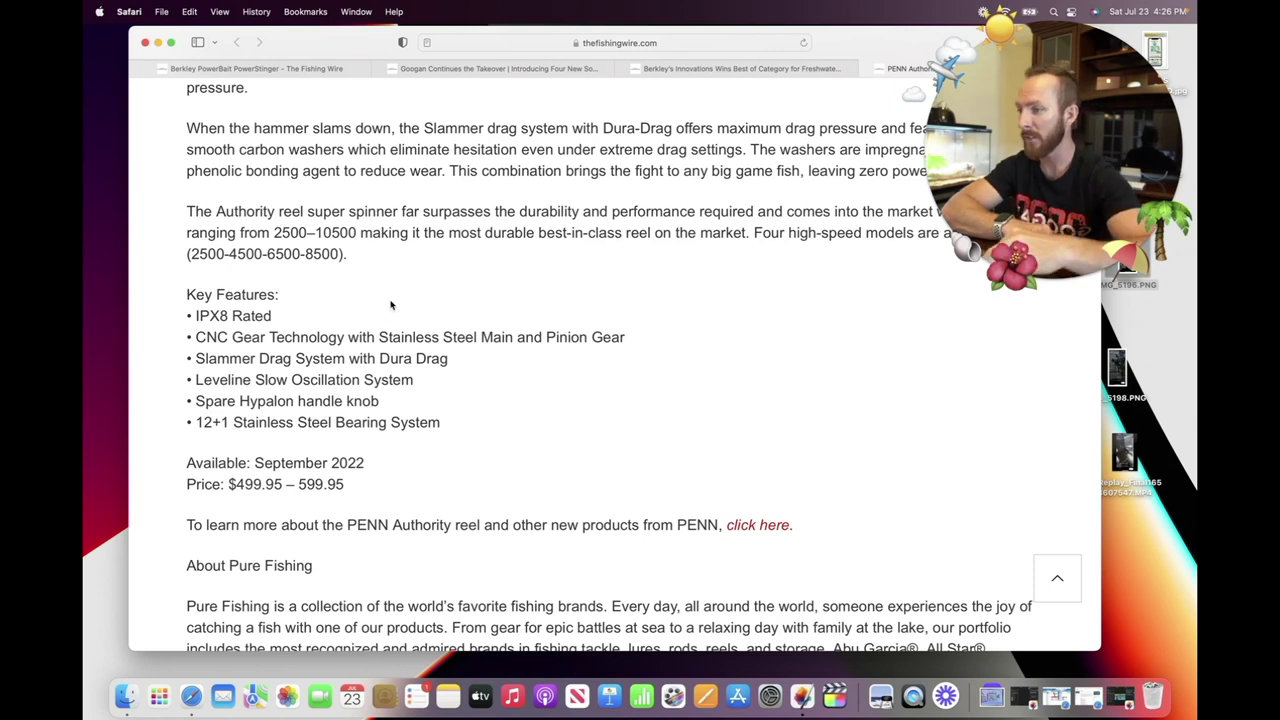
scroll(391, 305, down, 1)
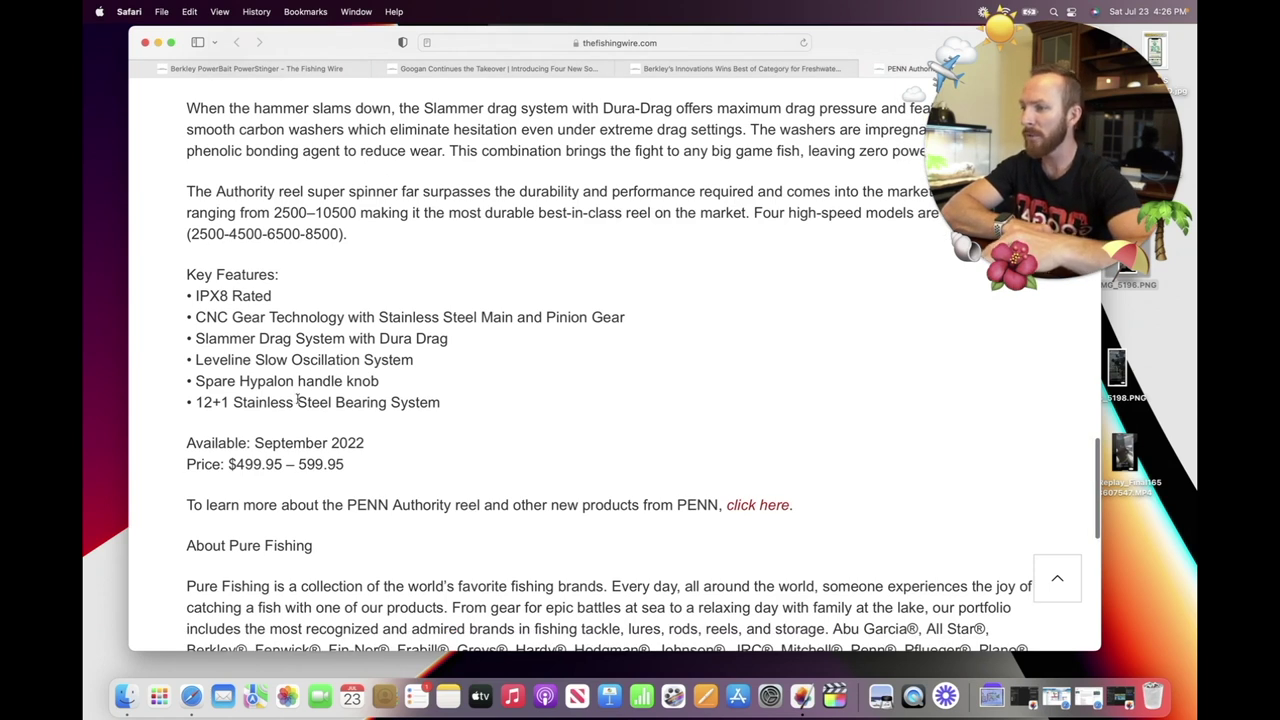
scroll(363, 431, down, 5)
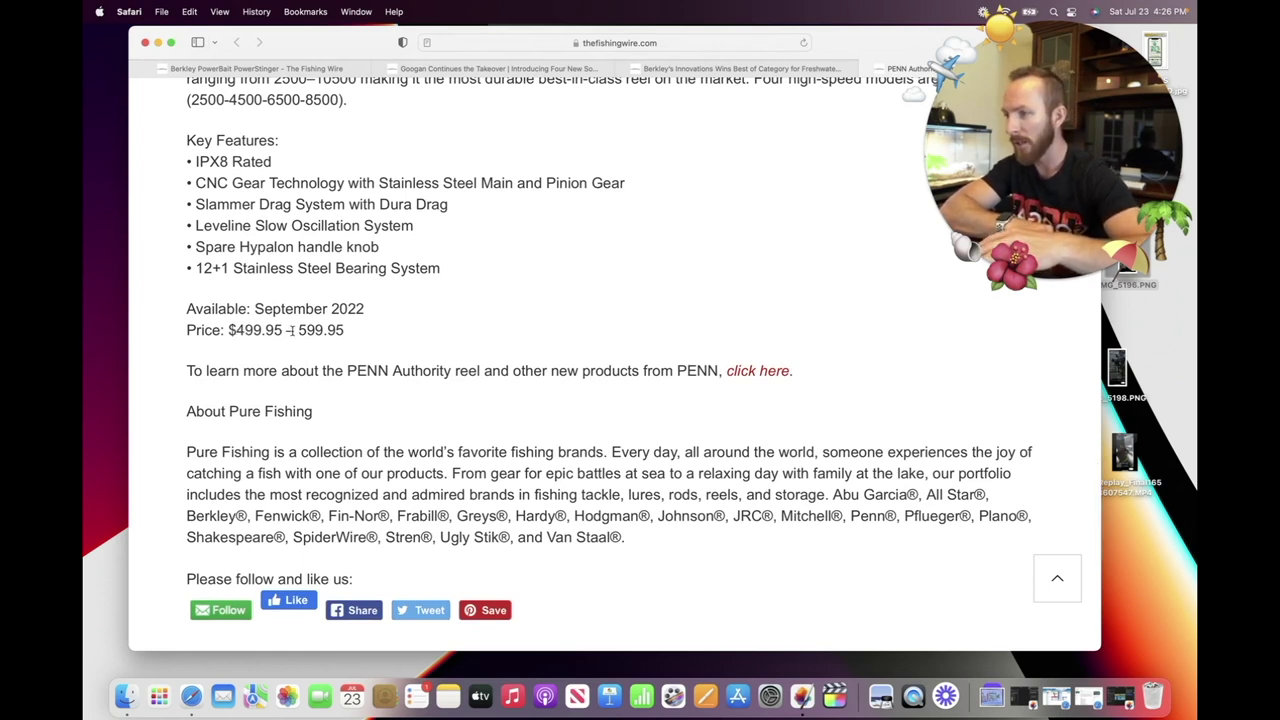
scroll(432, 346, down, 1)
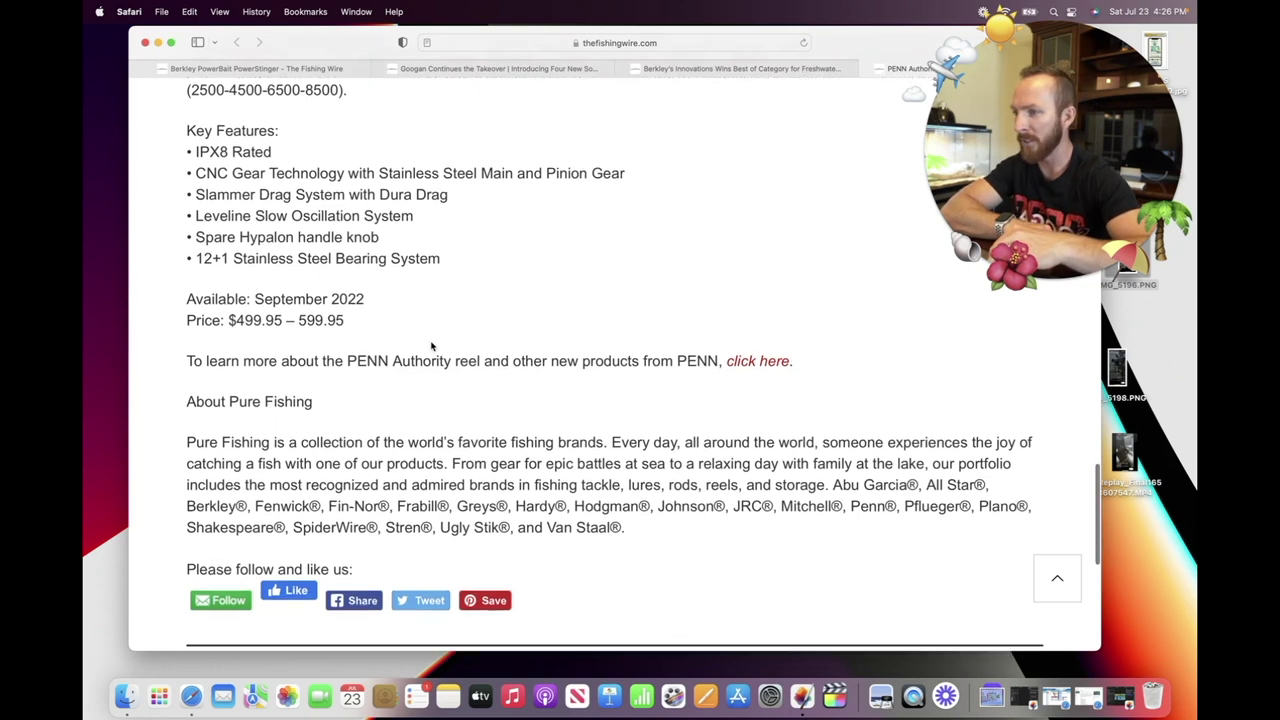
scroll(432, 346, down, 1)
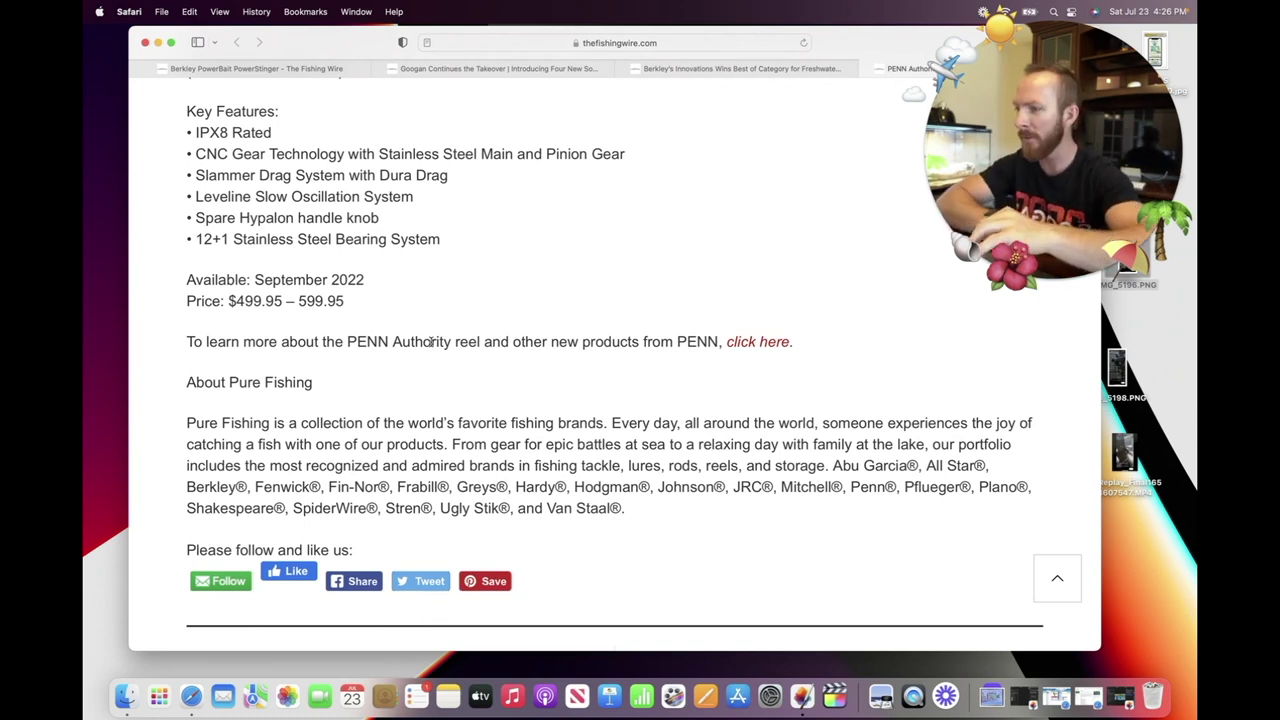
scroll(432, 342, down, 2)
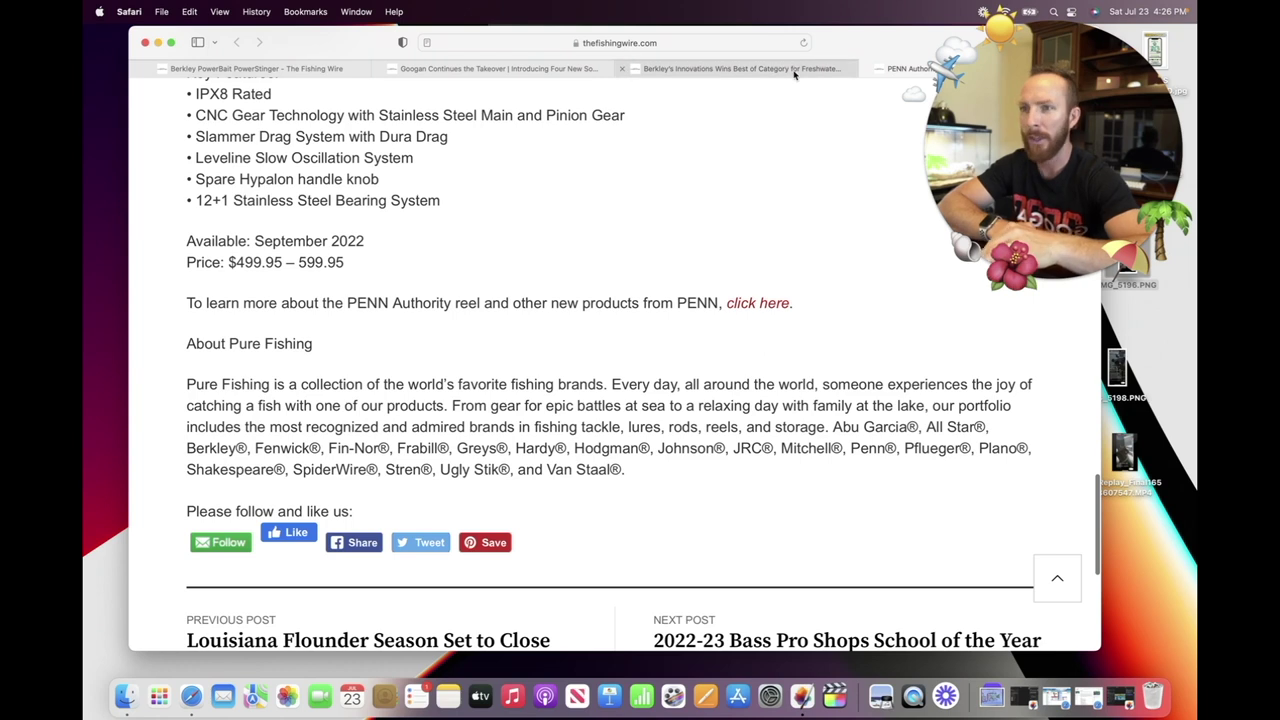
mouse_move(795, 75)
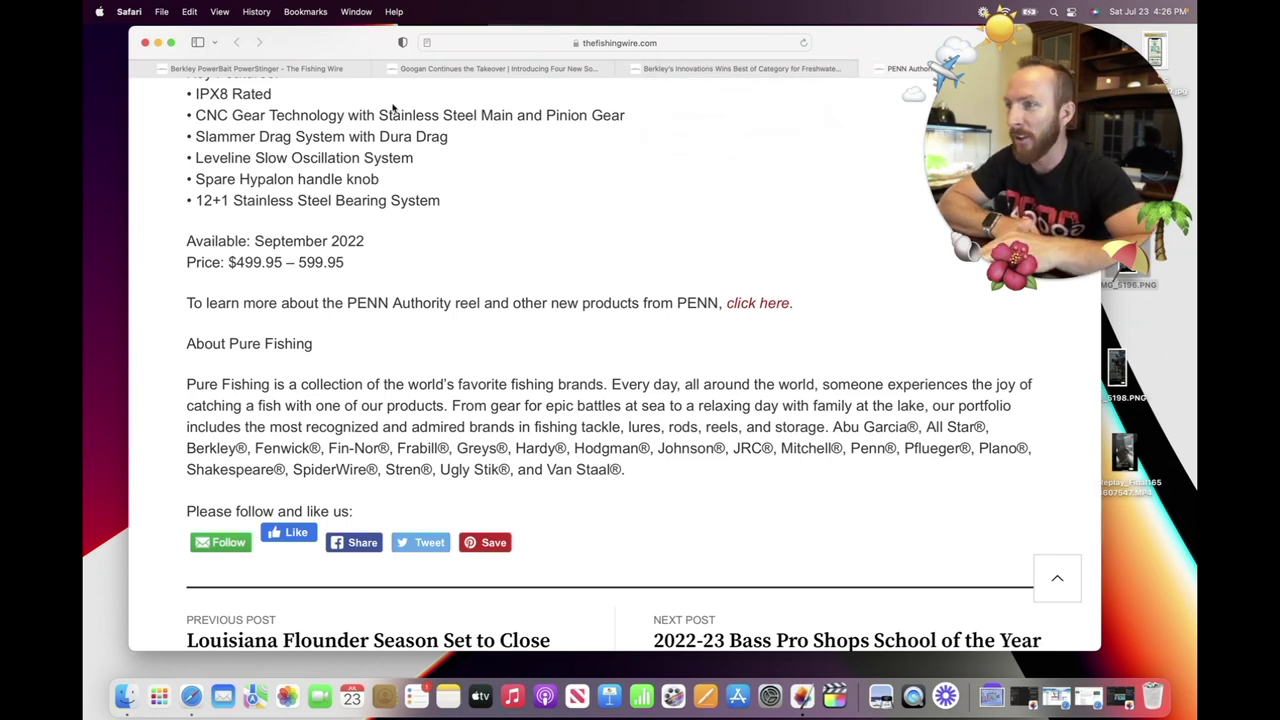
Close the article's browser window and open the thumbnail example folder from the desktop, placing its window clear of the webcam view
drag(262, 45, 274, 52)
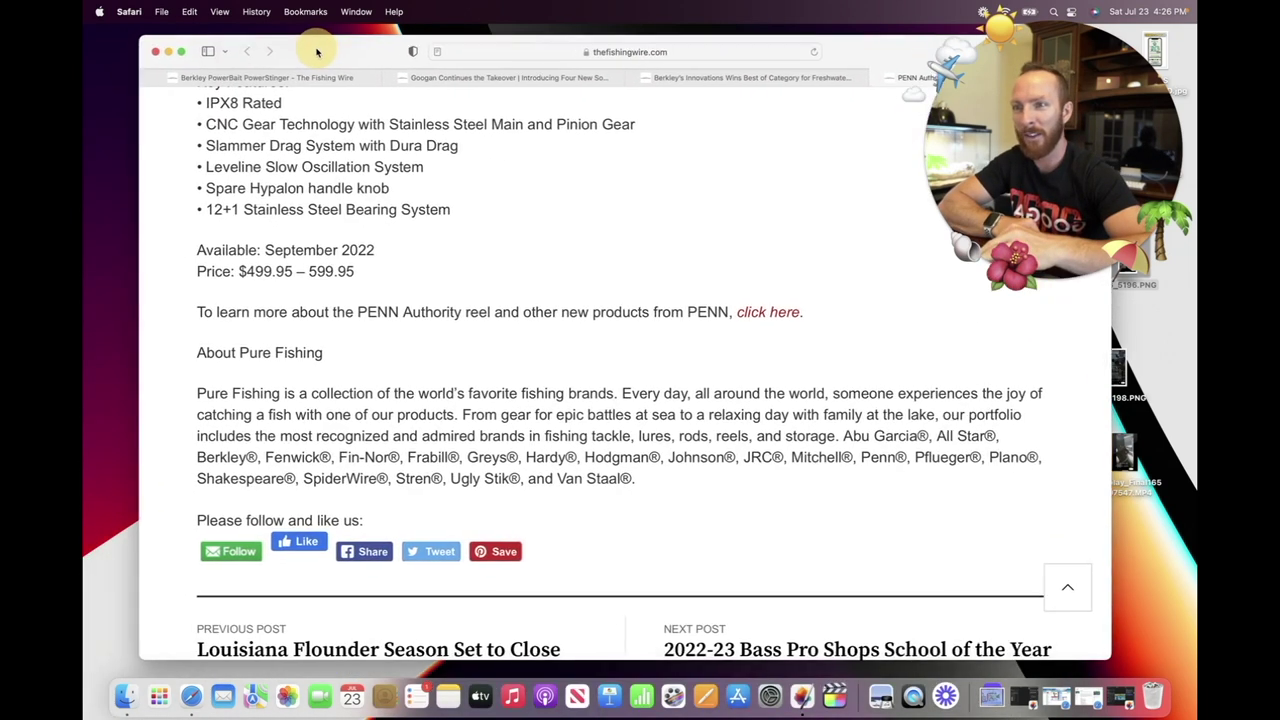
click(156, 49)
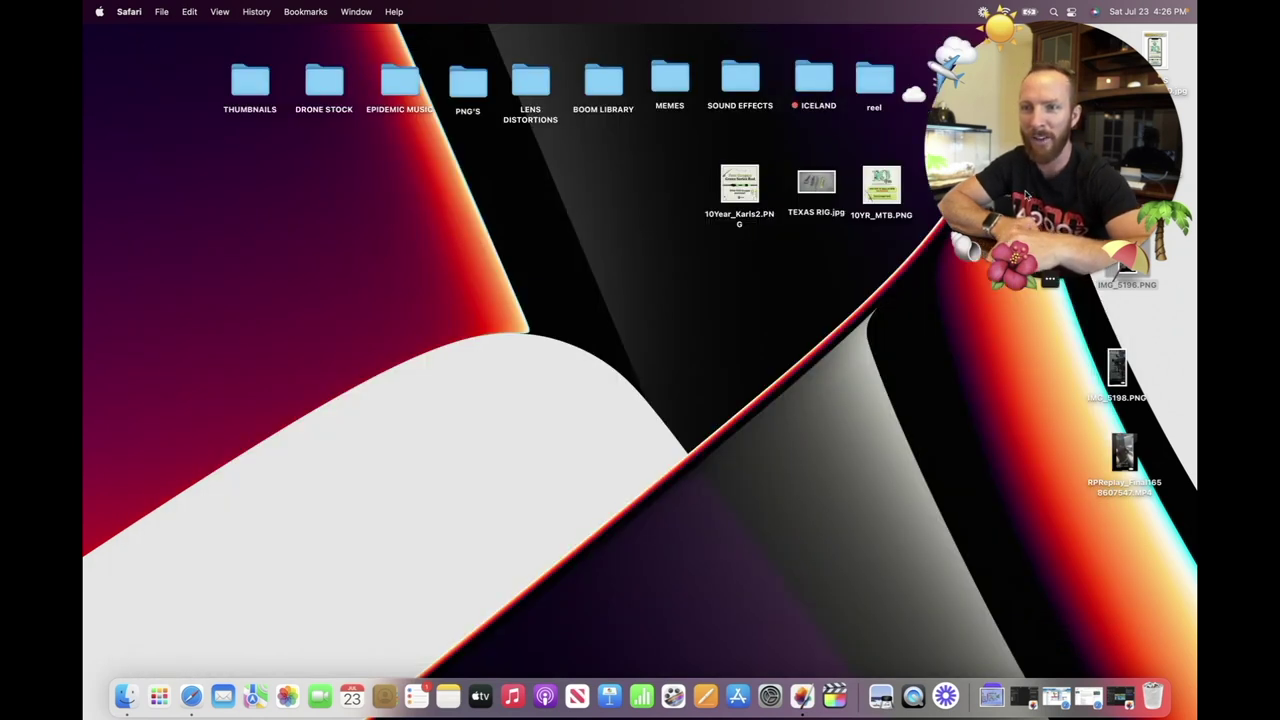
drag(1013, 197, 538, 204)
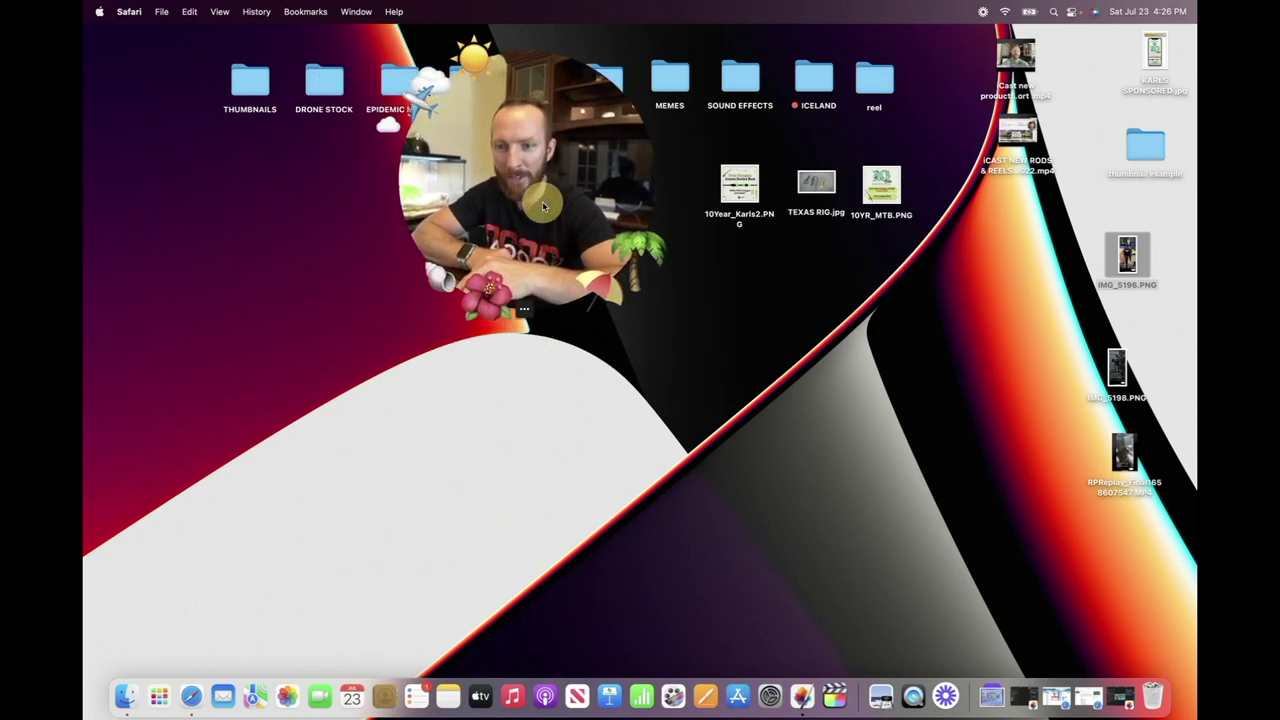
double_click(1150, 148)
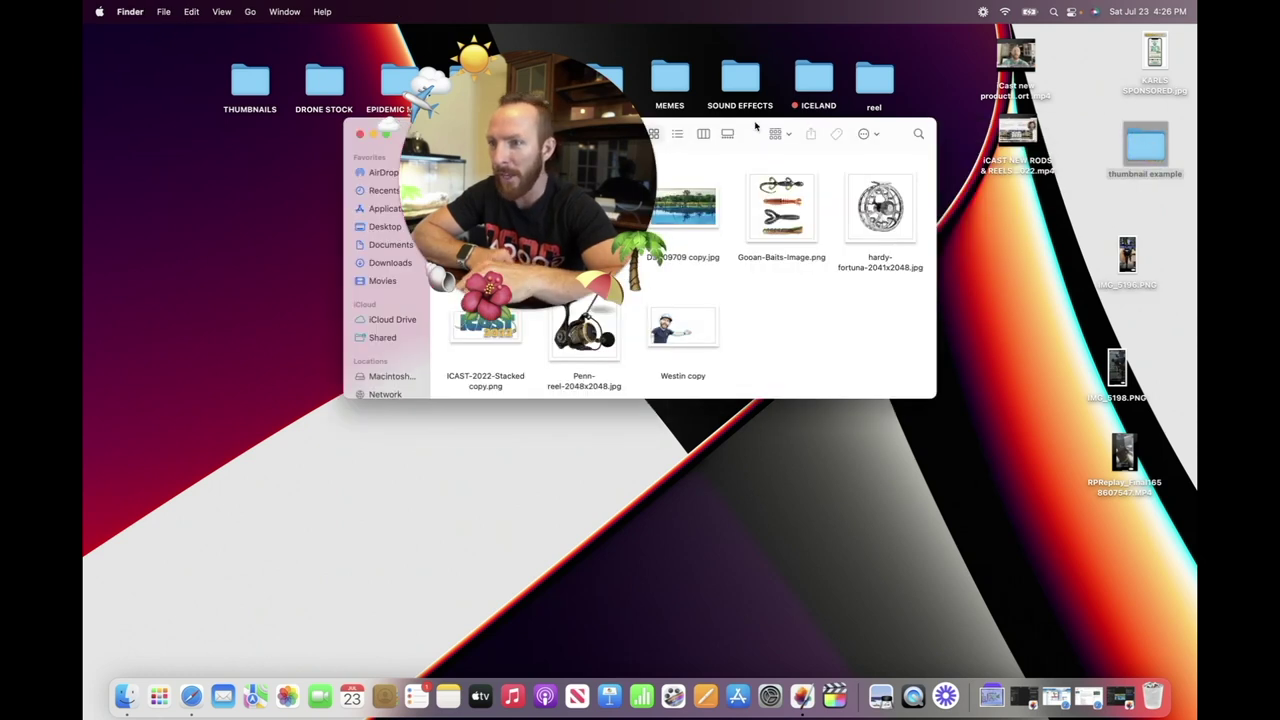
drag(762, 133, 963, 131)
drag(565, 150, 415, 103)
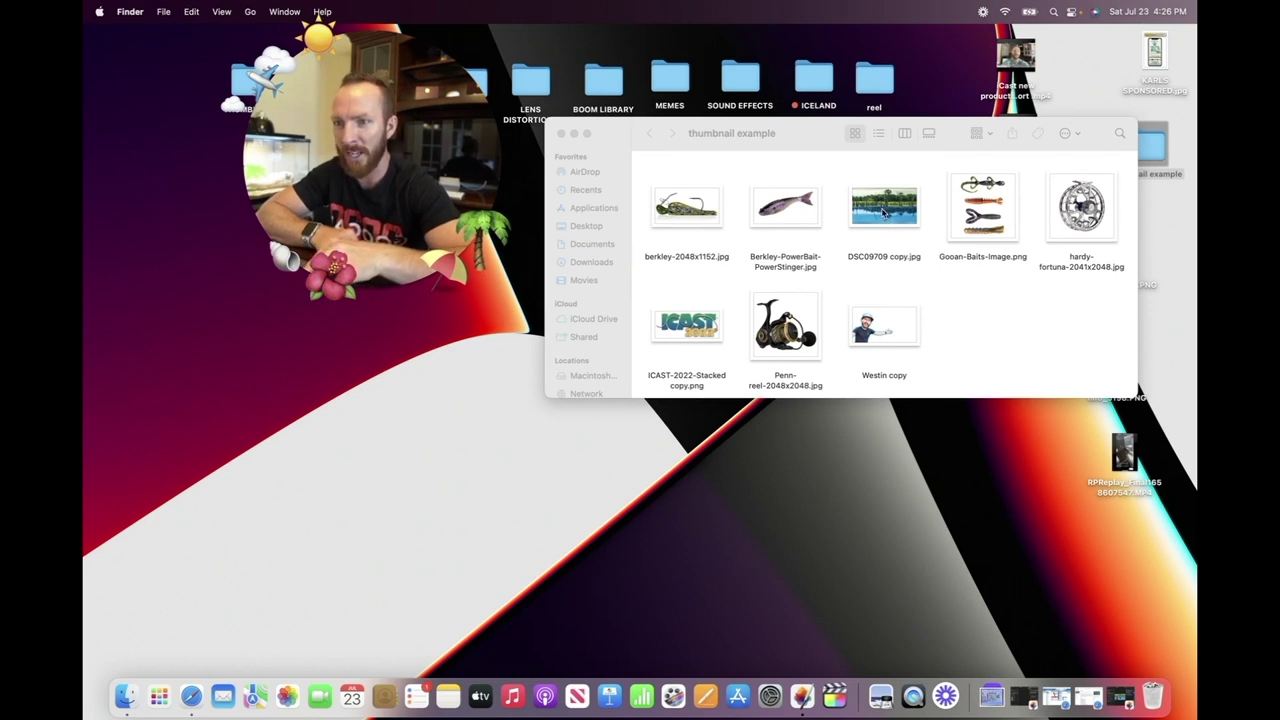
Open the lake photo DSC09709 copy.jpg in Pixelmator Pro and show the editor full screen
drag(896, 216, 803, 697)
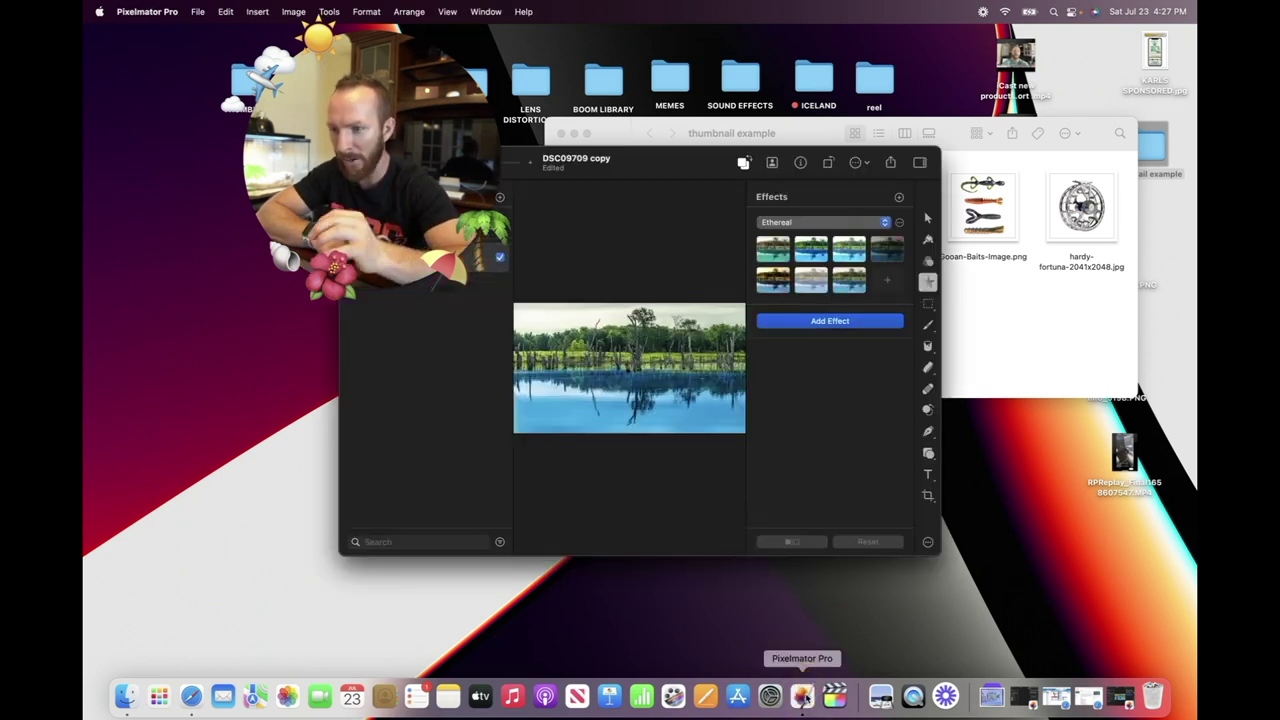
drag(663, 171, 858, 252)
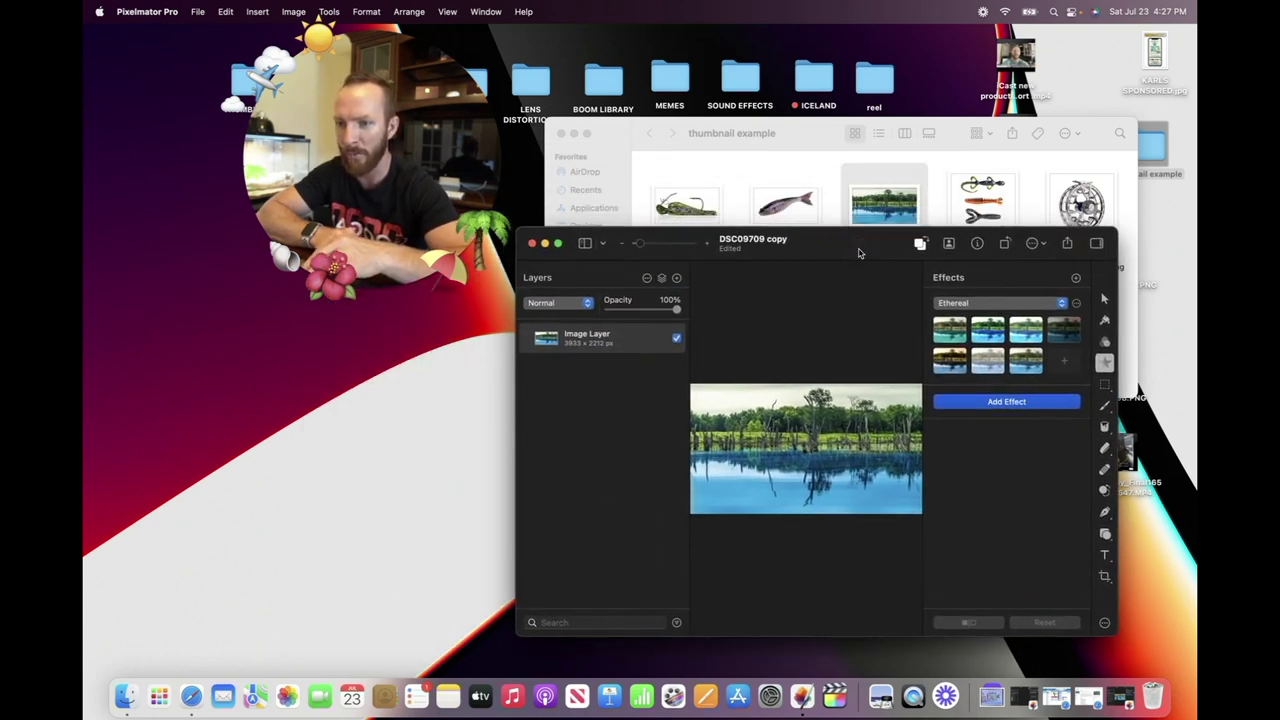
click(558, 244)
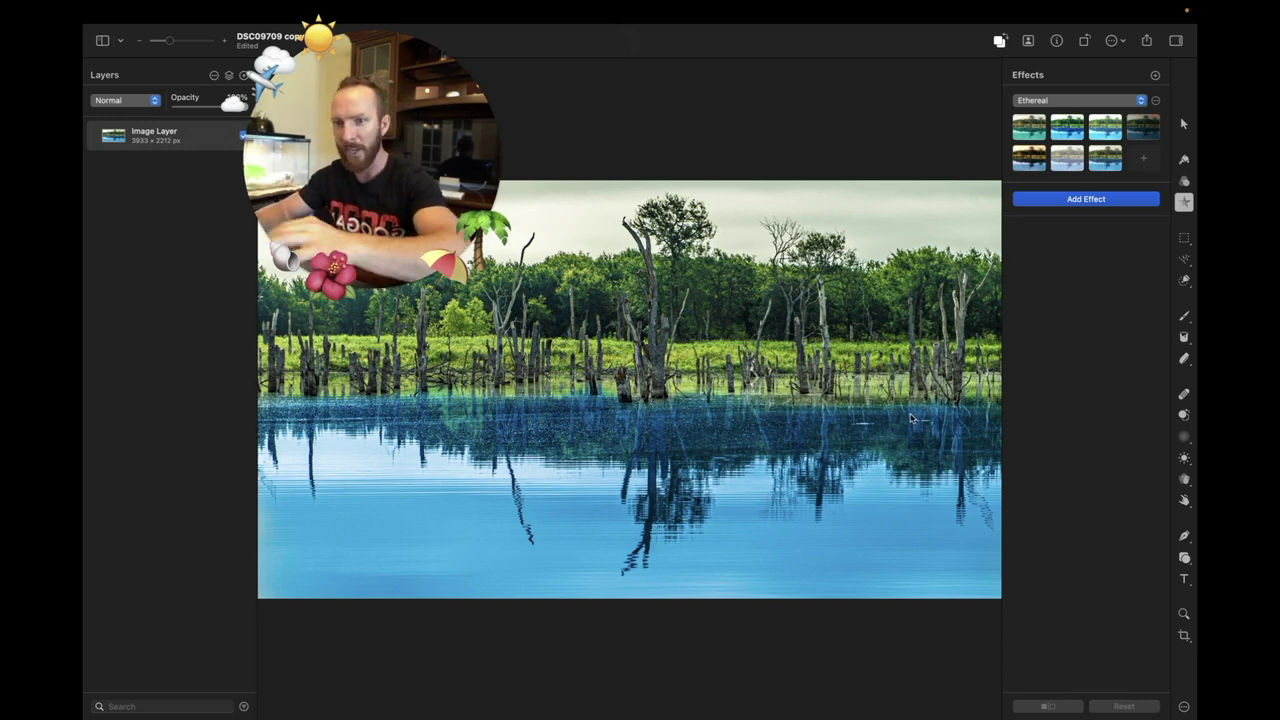
Apply a Gaussian blur with a radius of 15.4 px to the lake photo
click(1071, 205)
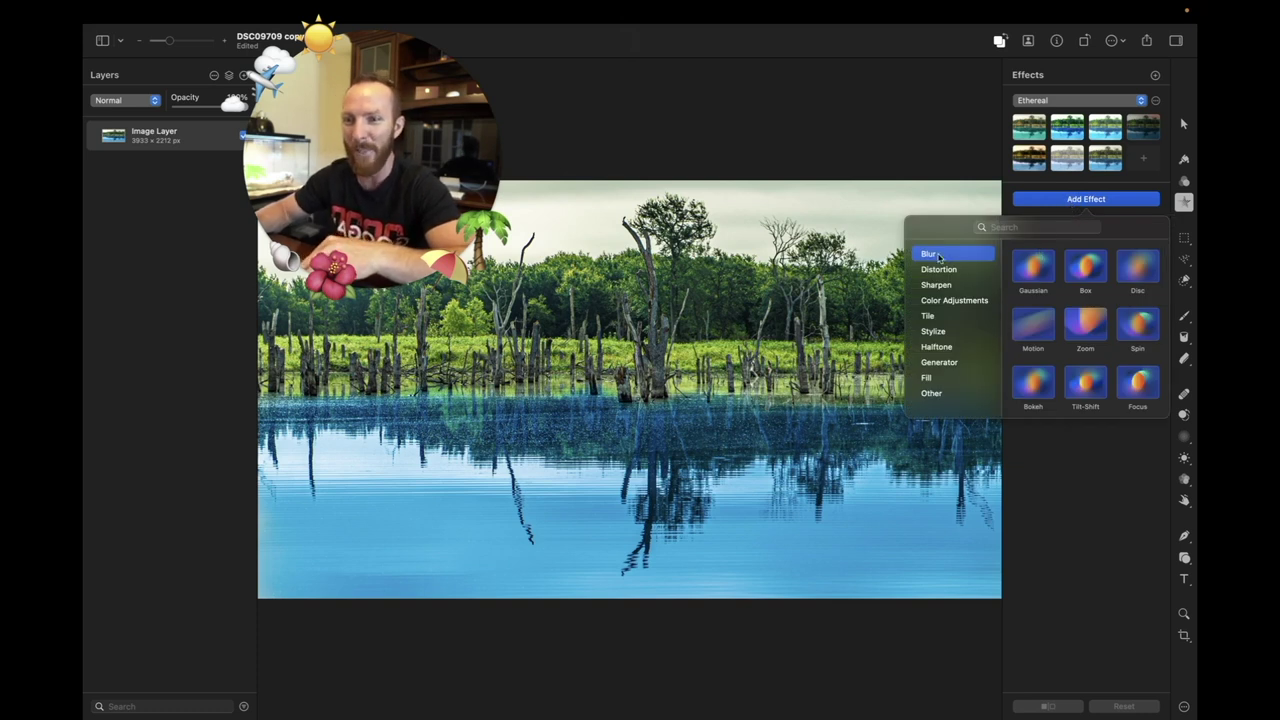
click(1038, 272)
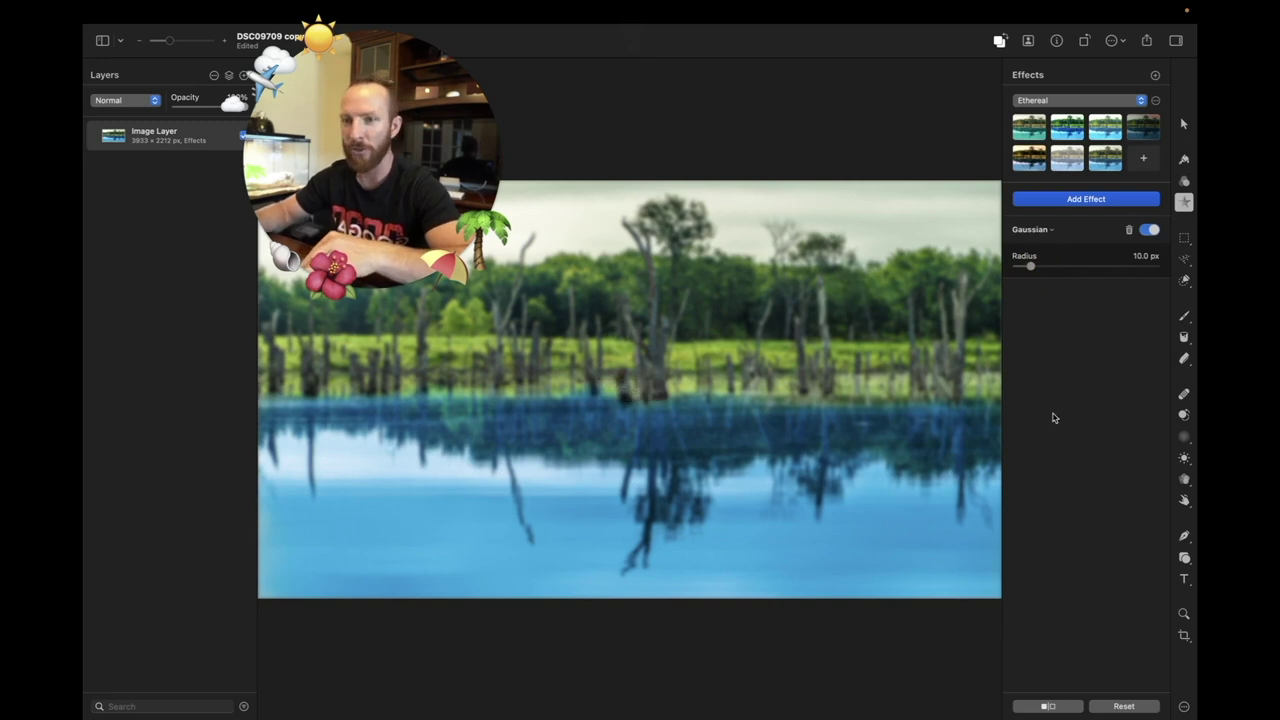
mouse_move(1030, 267)
mouse_down()
mouse_move(1114, 266)
mouse_move(1003, 257)
mouse_move(1044, 274)
mouse_up()
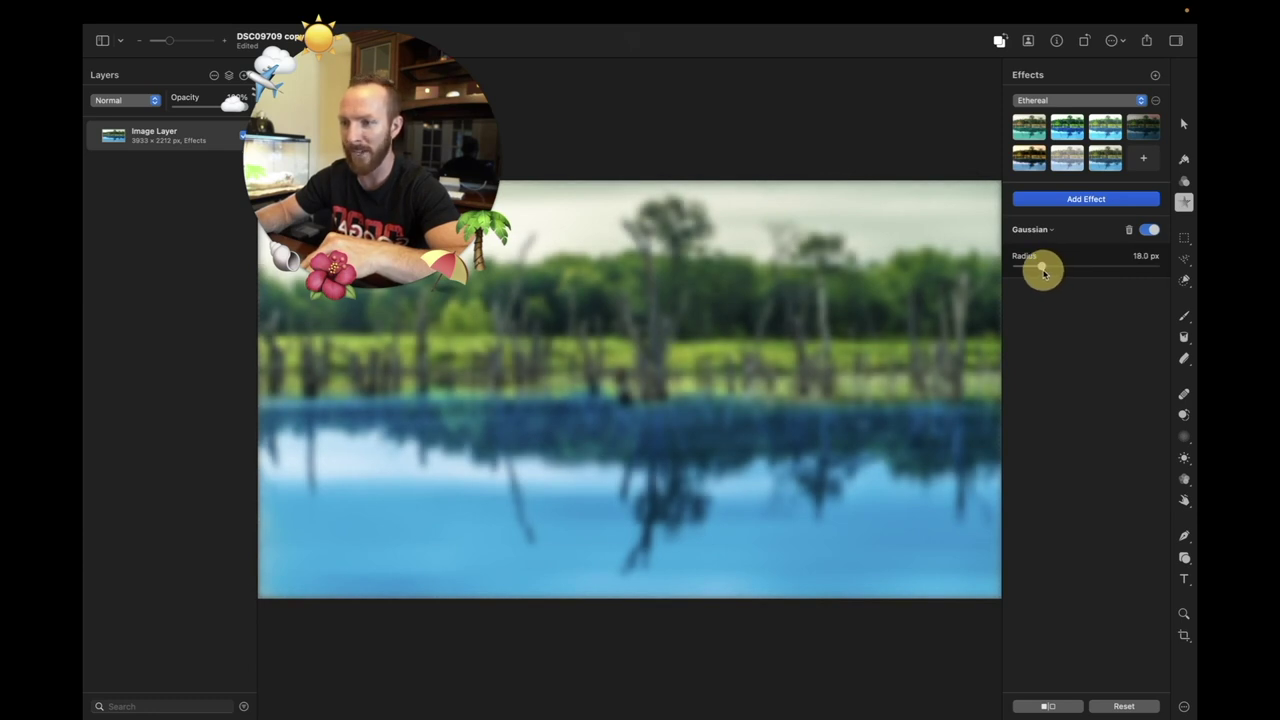
drag(1044, 274, 1037, 266)
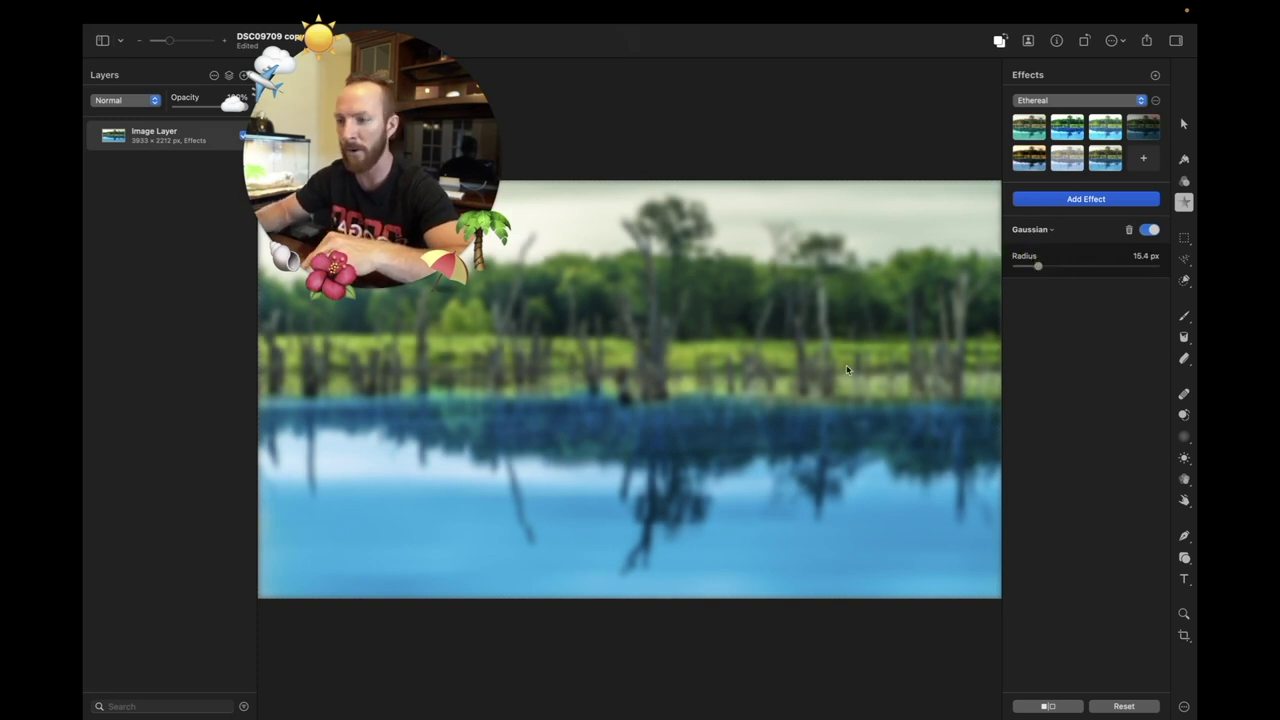
Add ICAST-2022-Stacked copy.png from the thumbnail example folder to the blurred lake image as a new layer
key(ctrl+super+f)
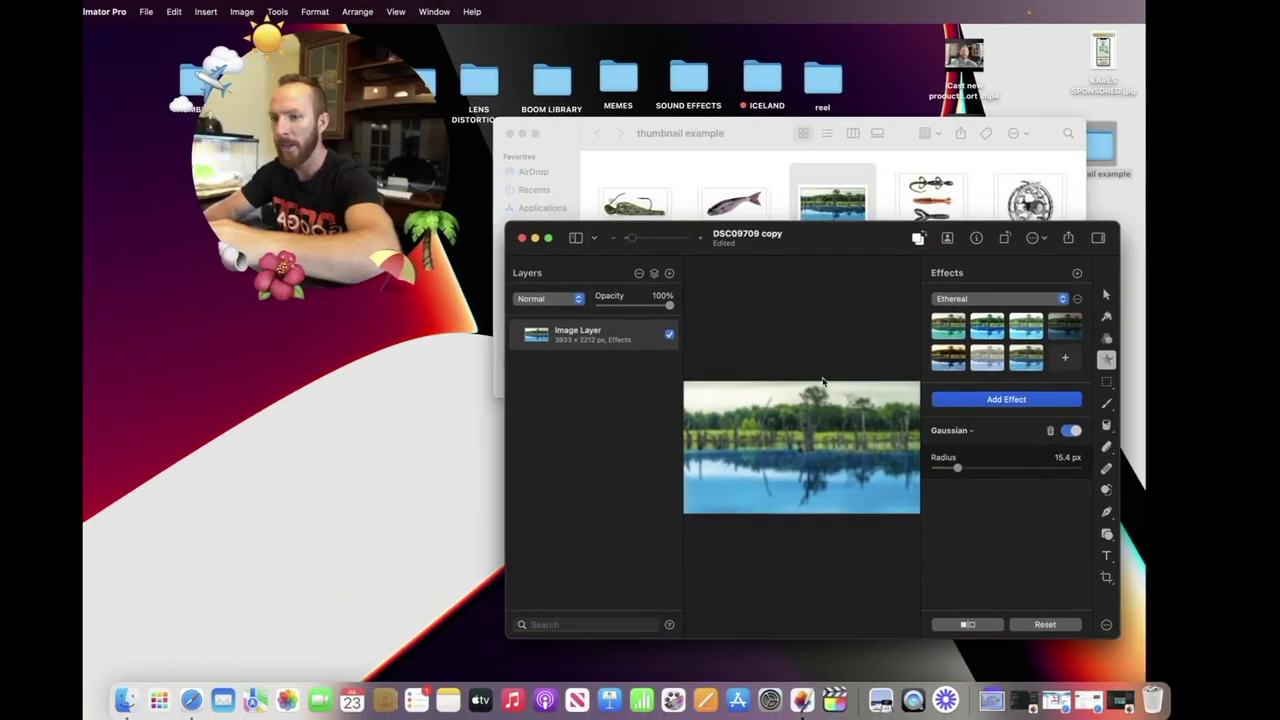
drag(796, 133, 777, 61)
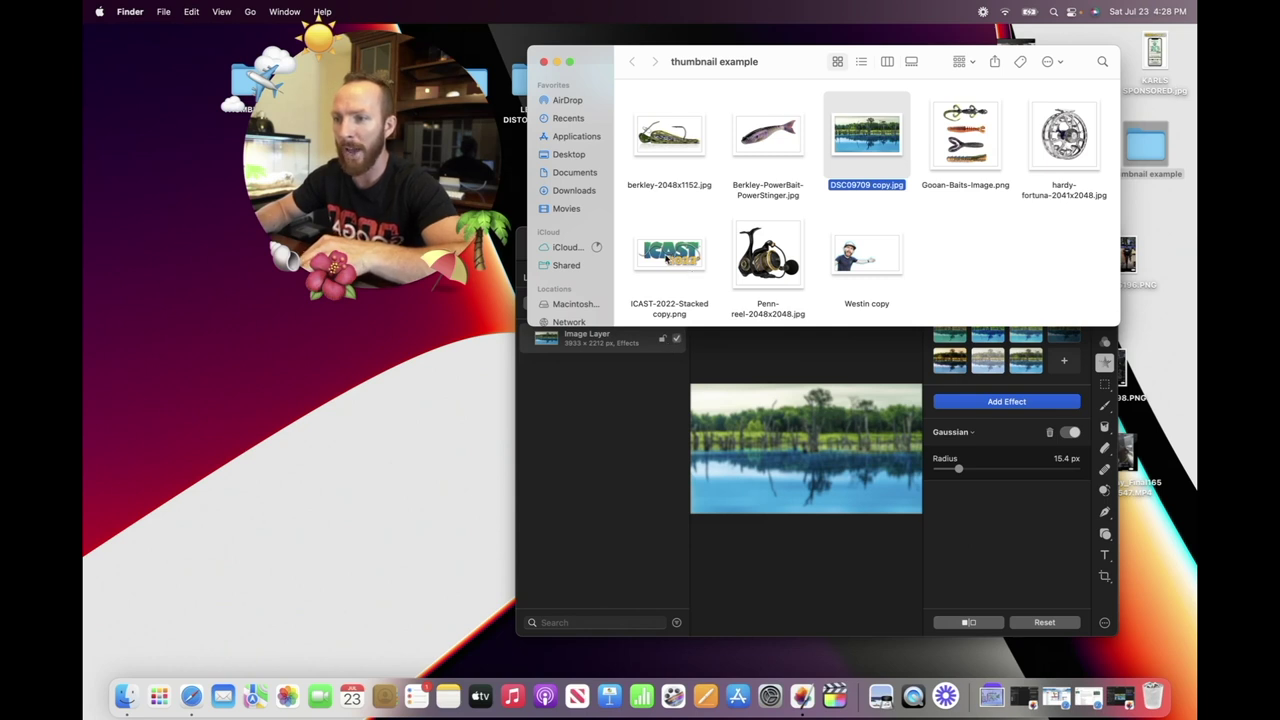
drag(667, 262, 797, 448)
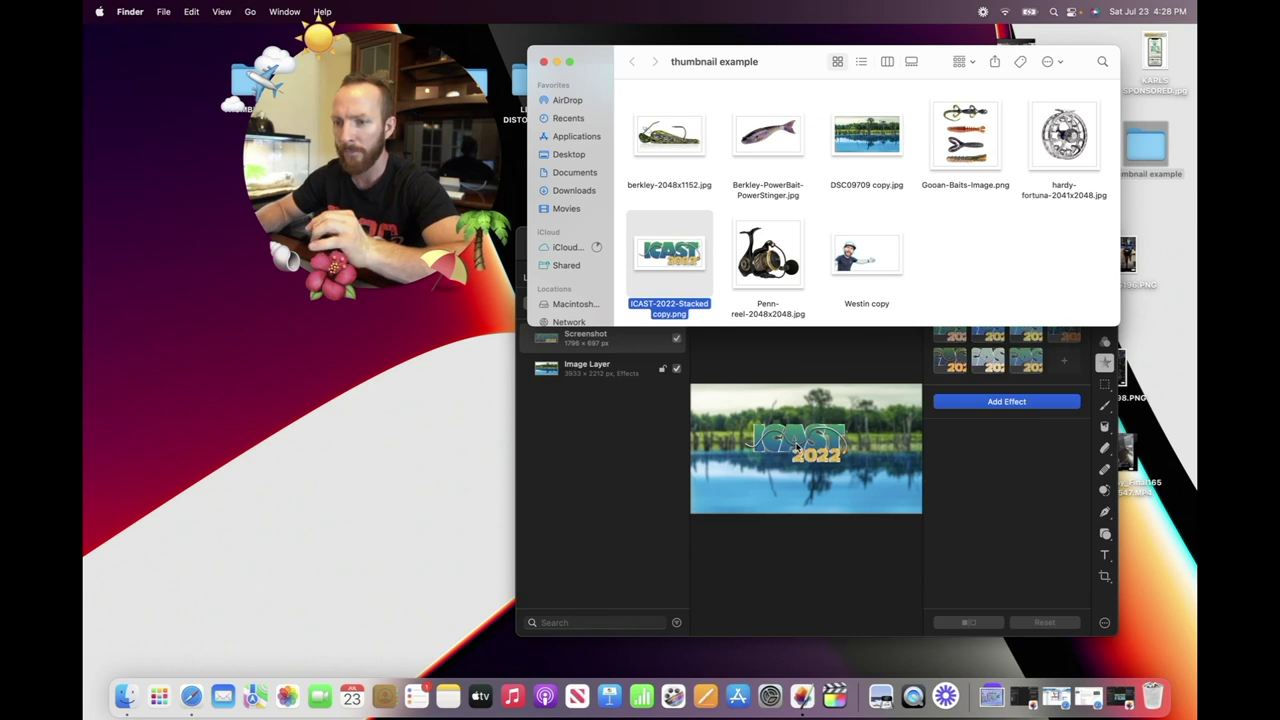
click(611, 477)
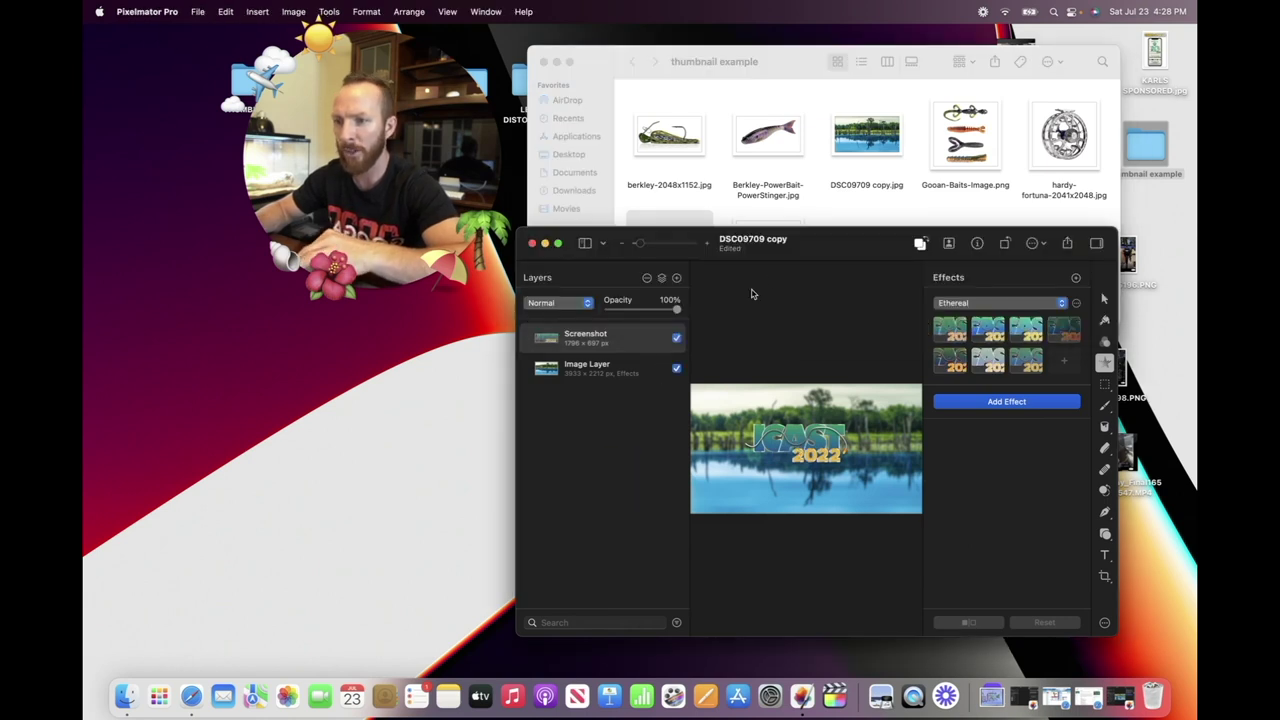
click(557, 243)
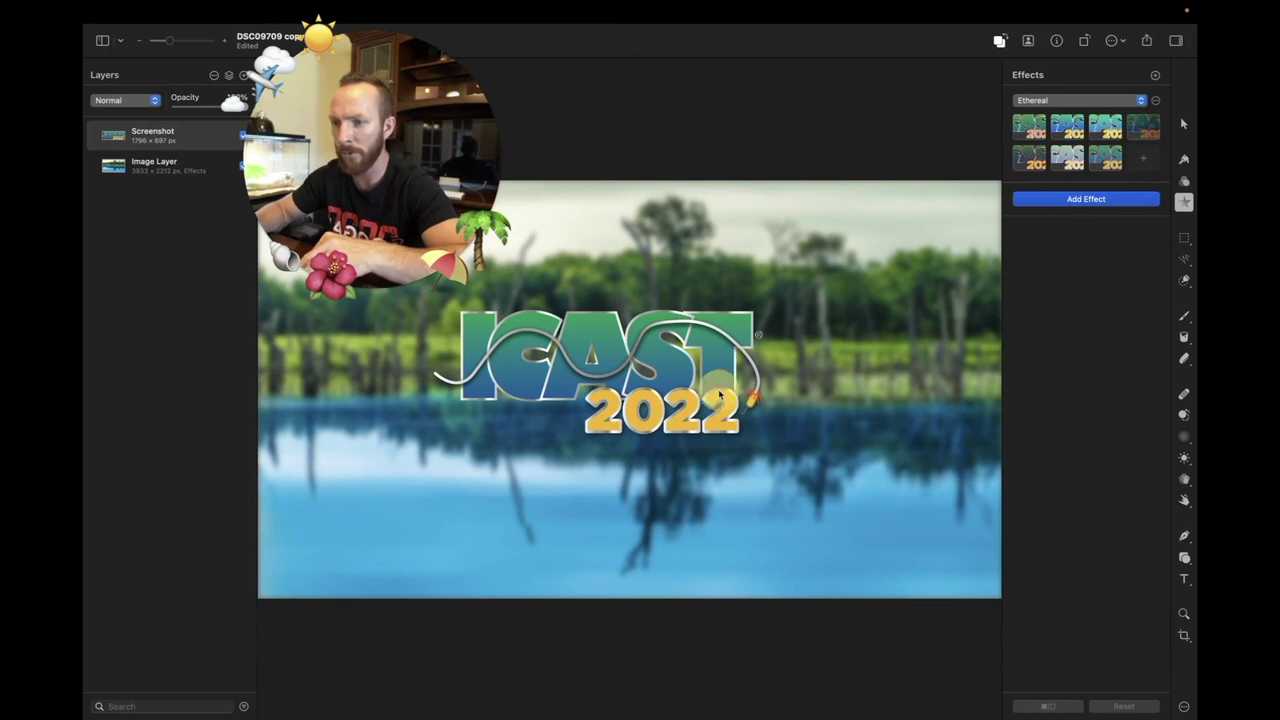
Enlarge the ICAST 2022 logo to about 2920 × 1133 px and place it at about X 968, Y 540 px
key(v)
drag(600, 366, 796, 444)
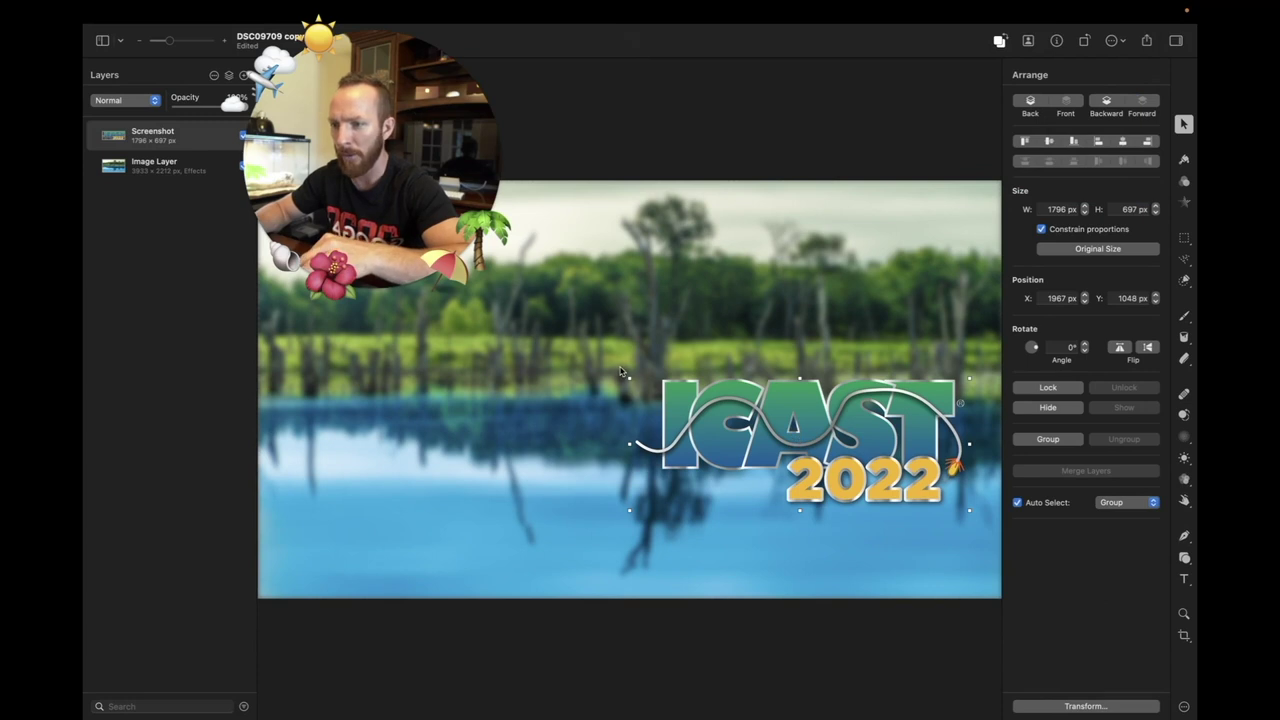
drag(629, 378, 418, 289)
drag(725, 437, 743, 432)
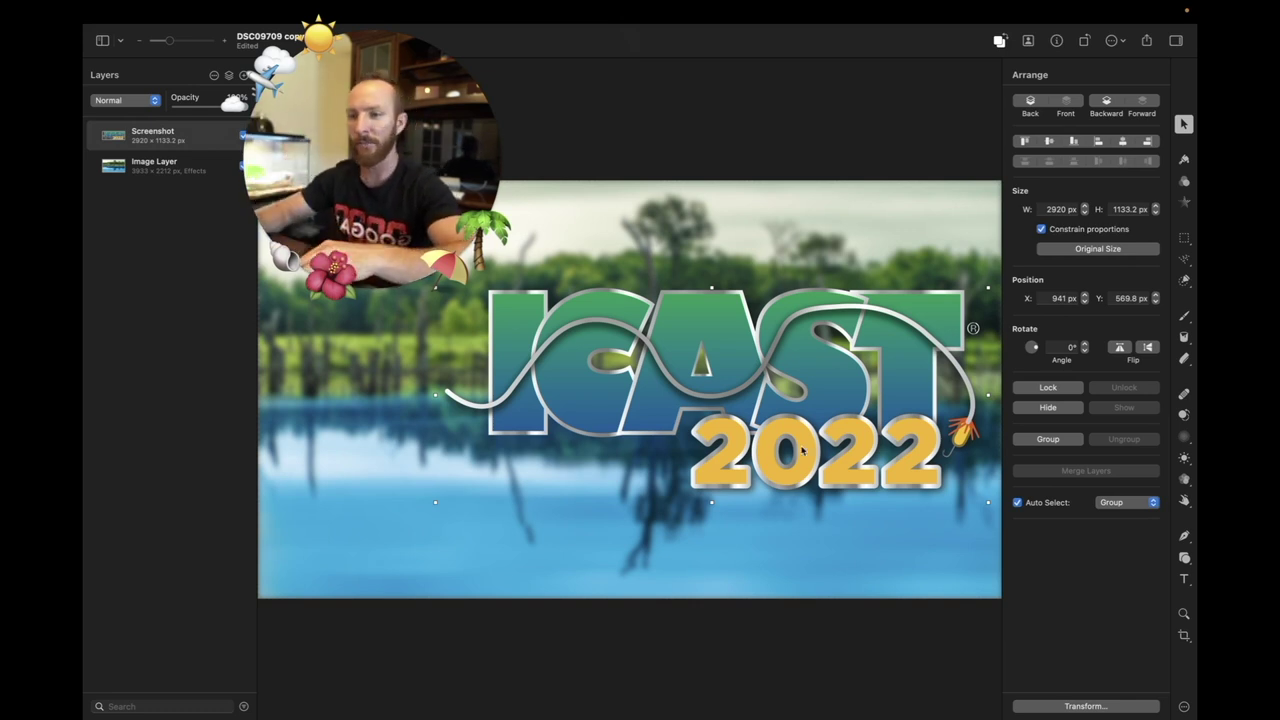
drag(779, 395, 795, 492)
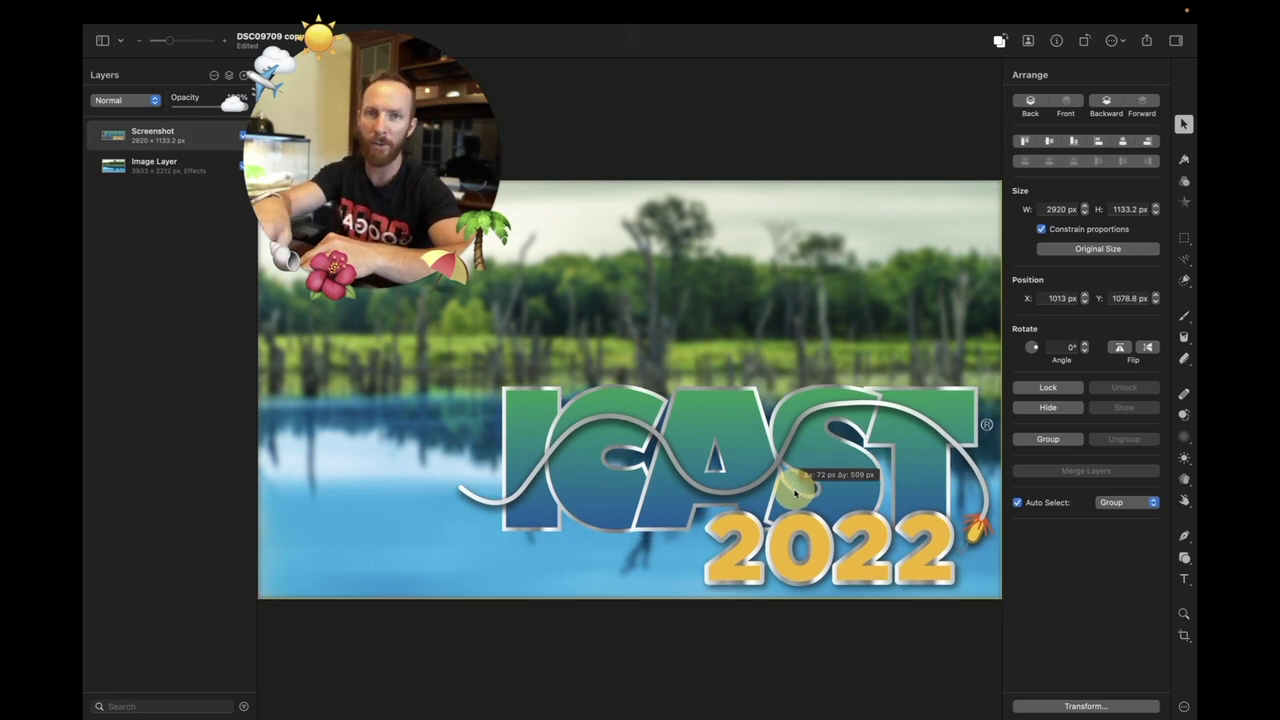
drag(795, 493, 785, 390)
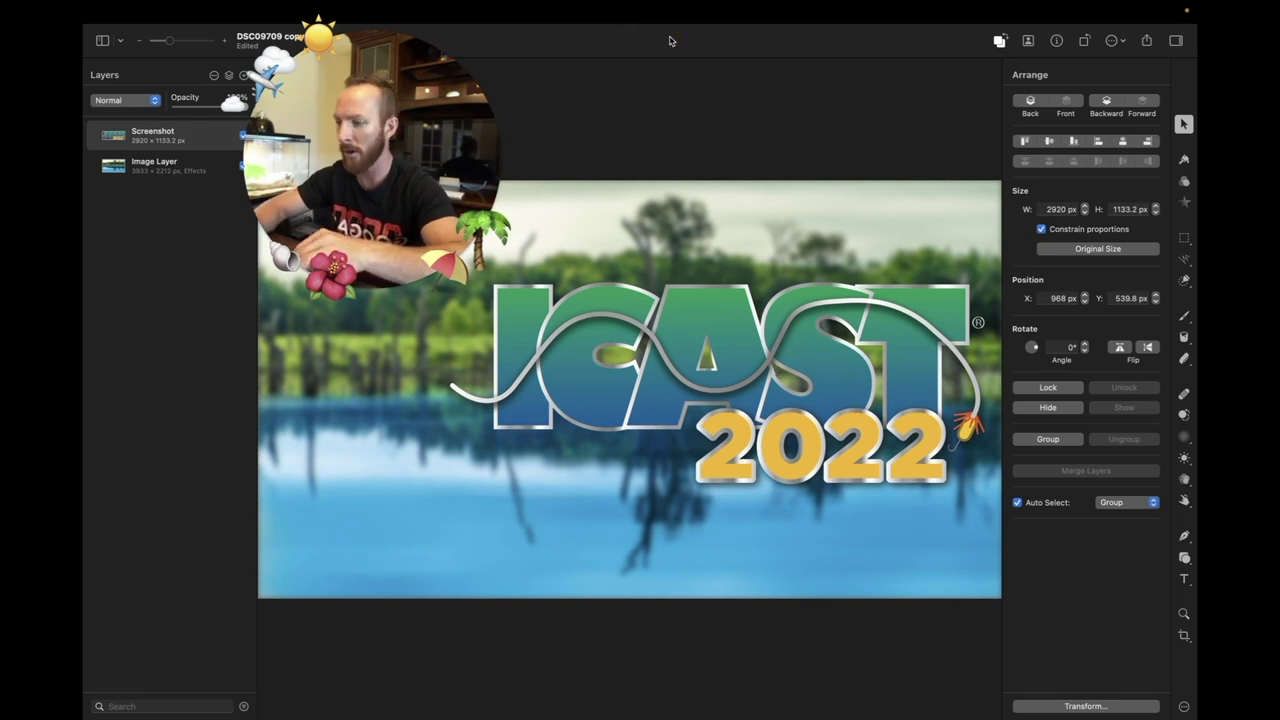
Add the cutout of the man in a cap from the thumbnail example folder and position it at X 0, Y 540 px
key(ctrl+super+f)
click(742, 62)
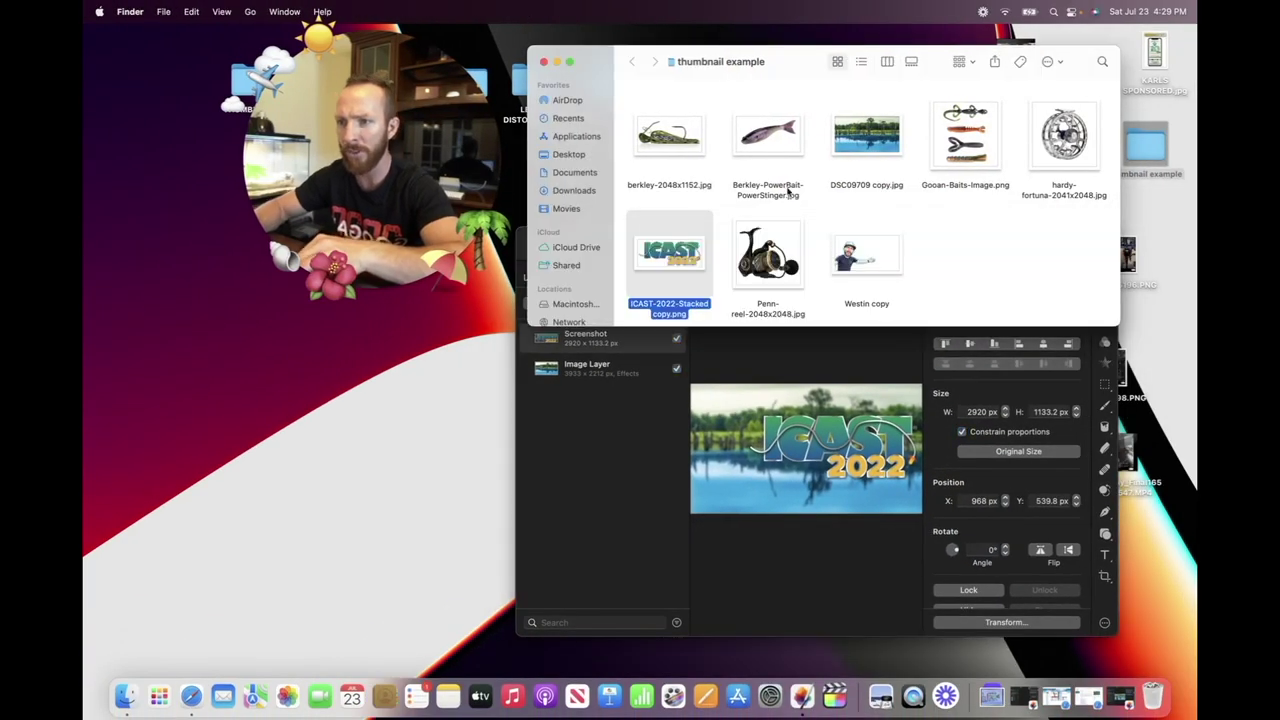
drag(866, 256, 740, 480)
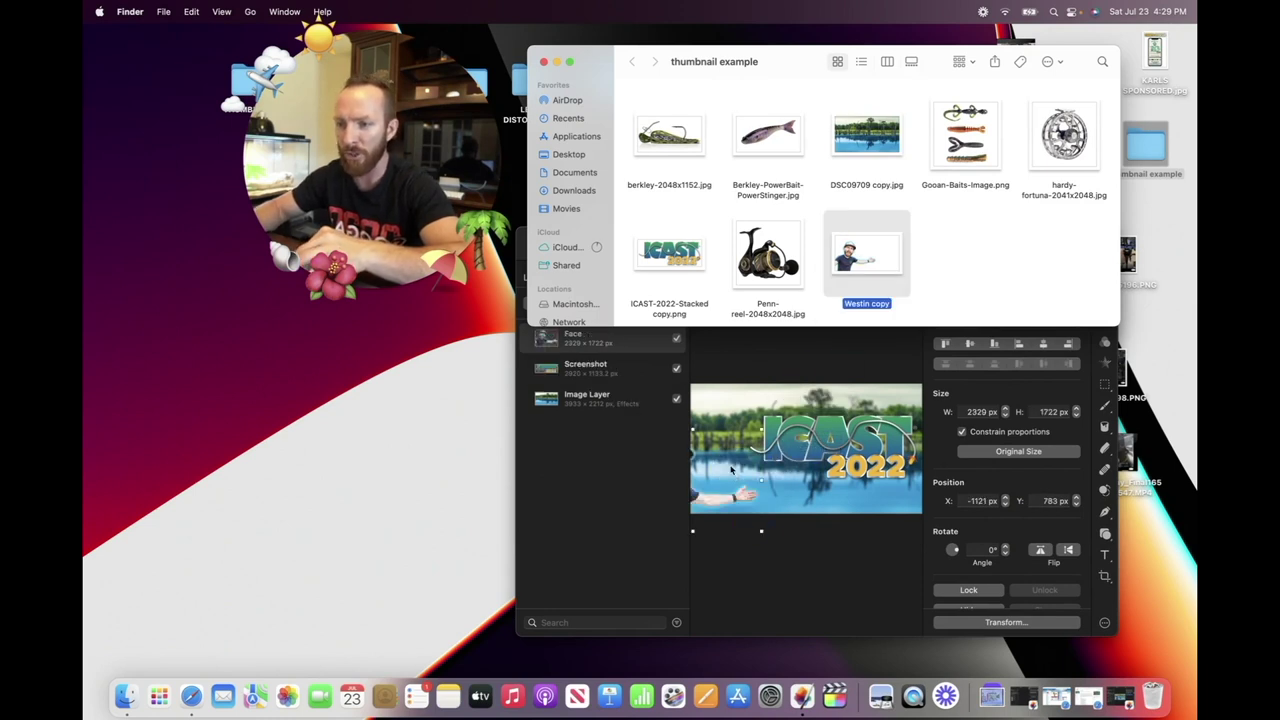
click(746, 360)
drag(775, 252, 800, 228)
click(600, 222)
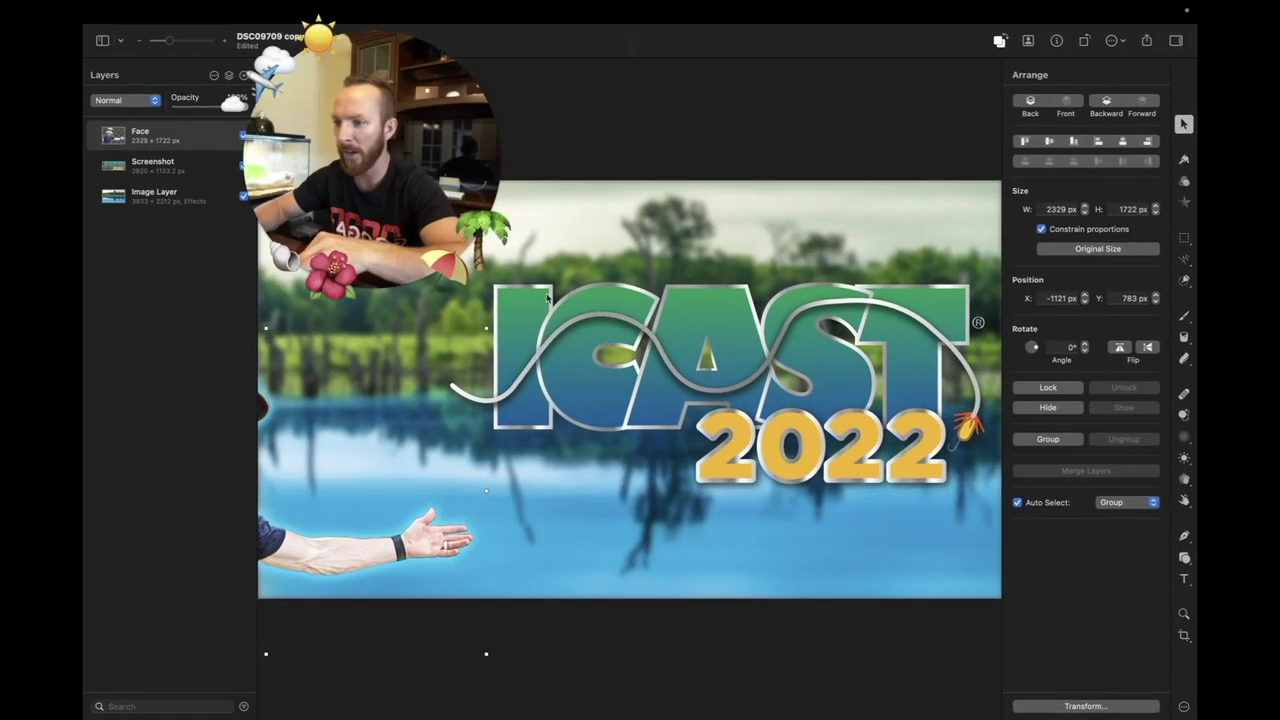
drag(324, 557, 539, 513)
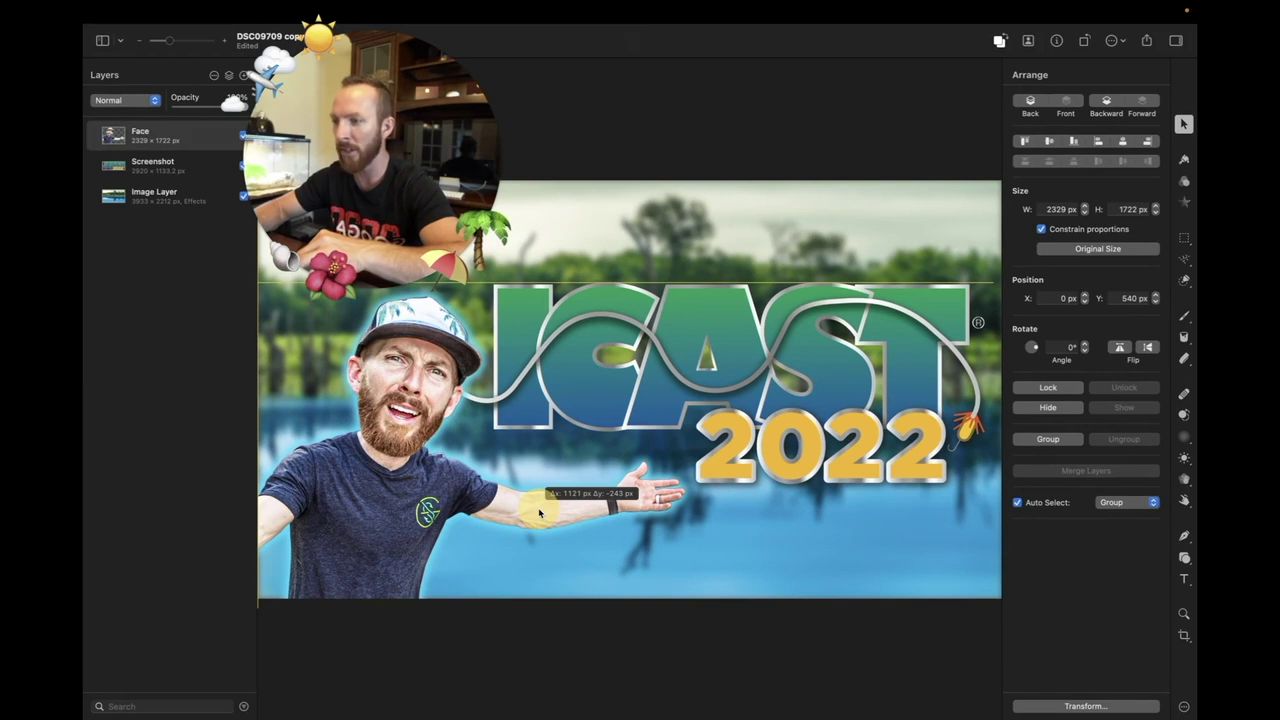
drag(539, 513, 539, 513)
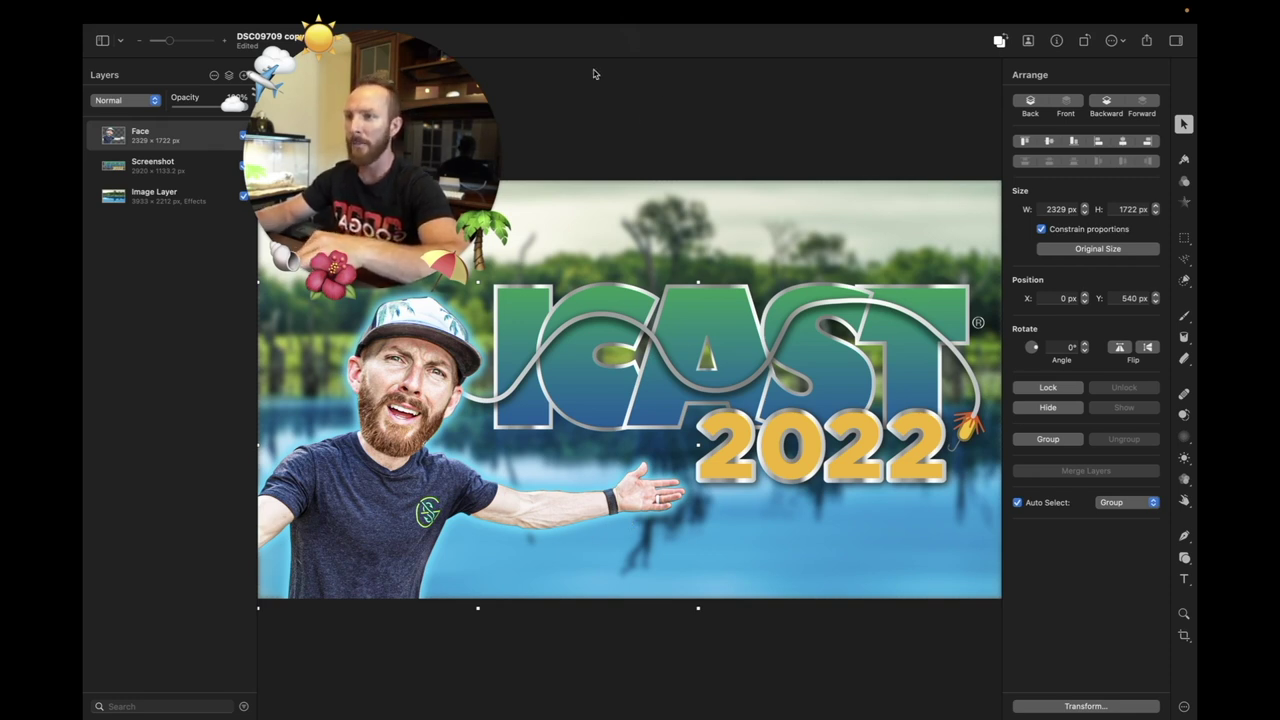
Add a text box across the sky above the ICAST logo with the text BEST OF SHOW
click(283, 141)
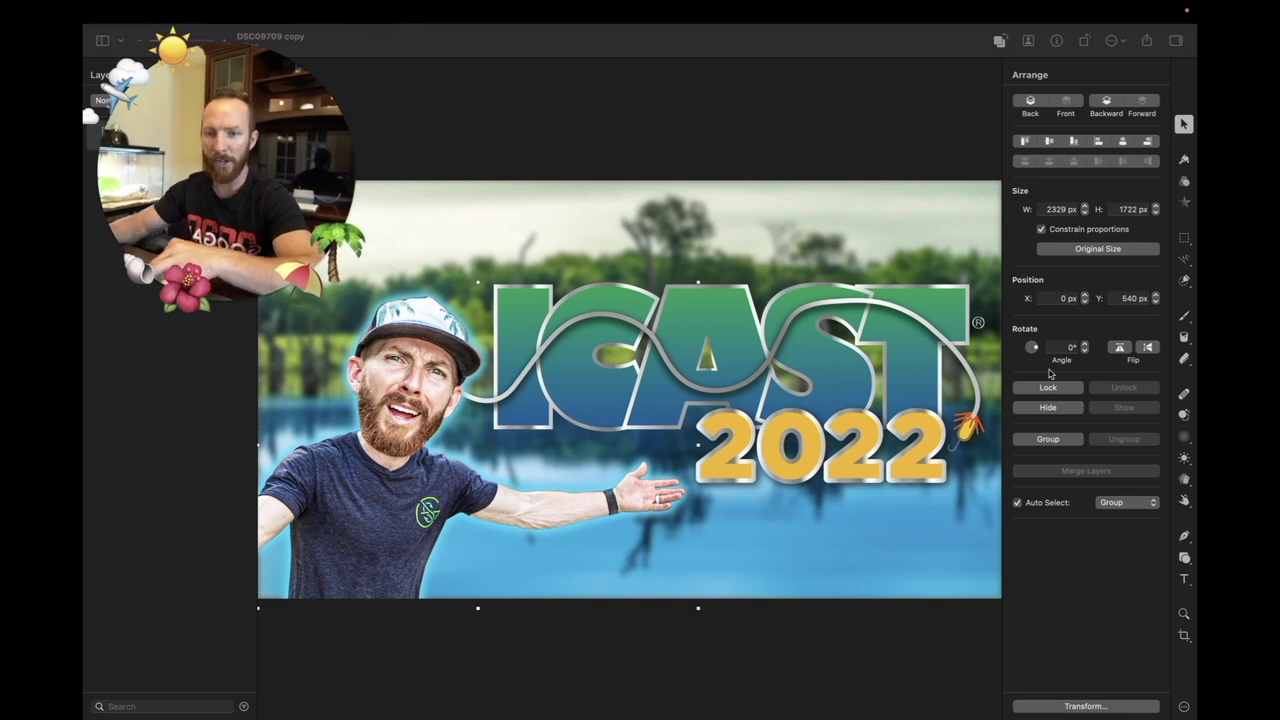
click(1185, 581)
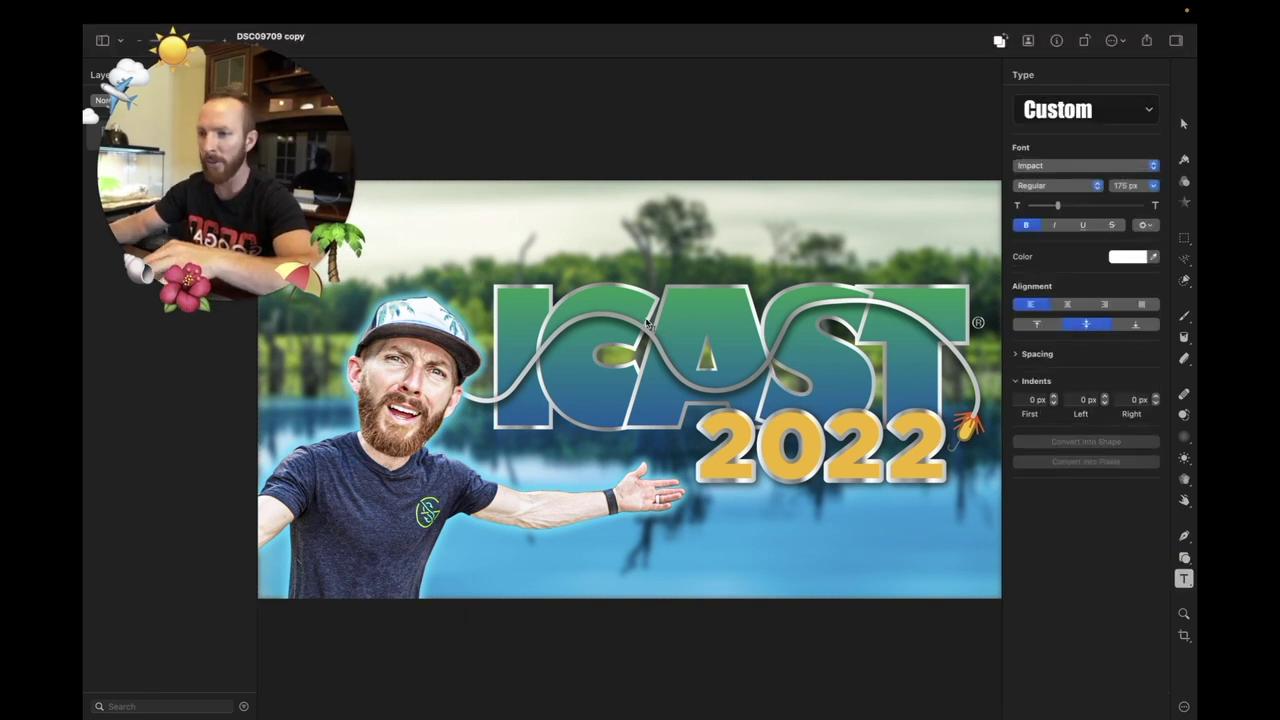
click(443, 222)
drag(472, 219, 976, 220)
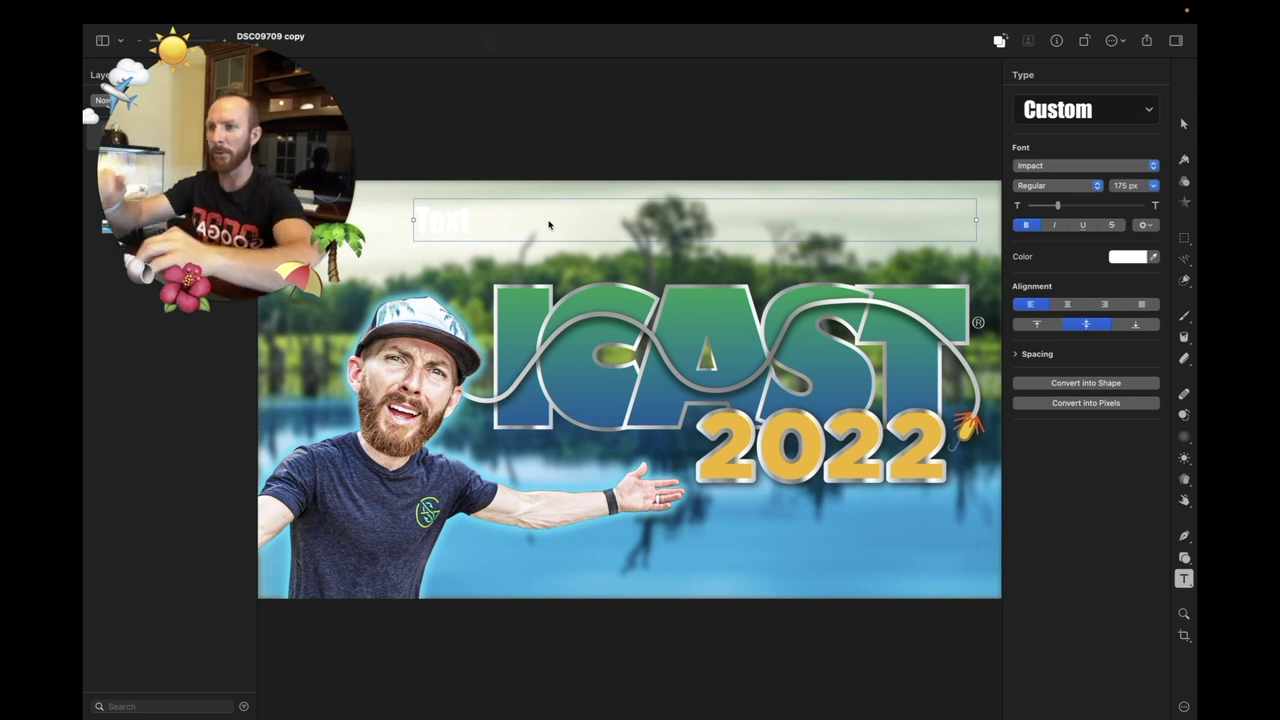
double_click(517, 224)
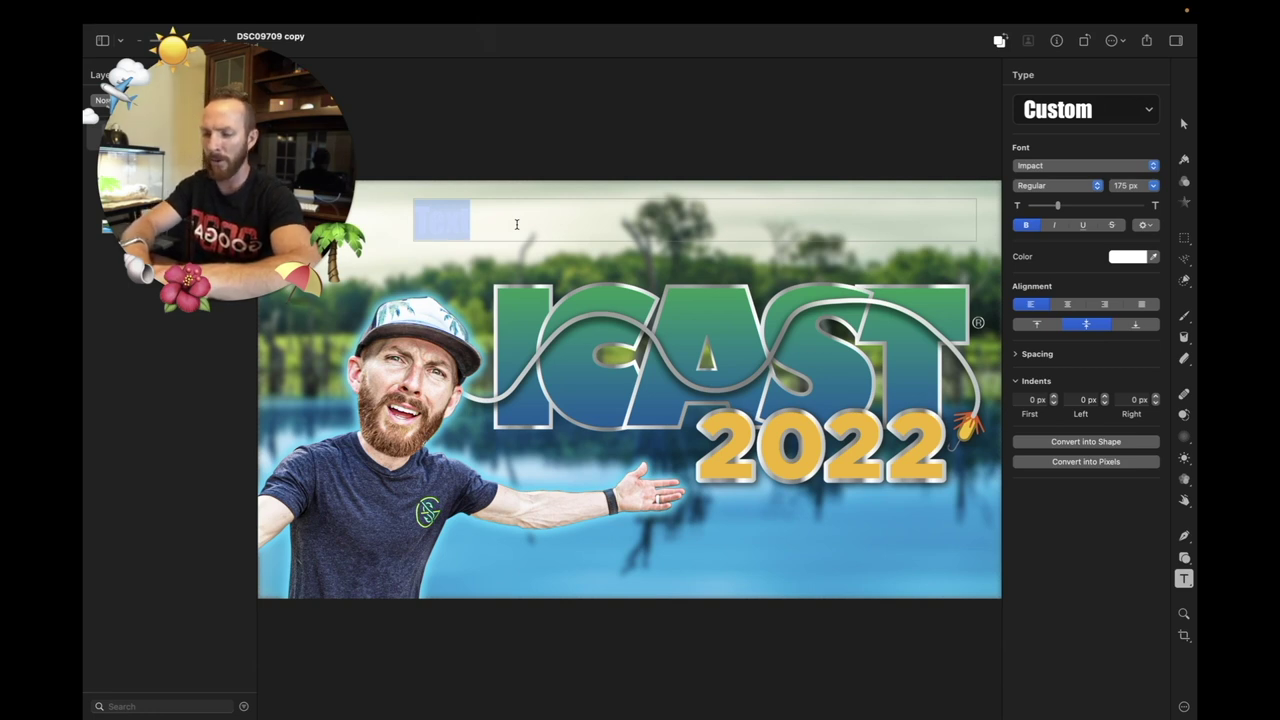
text(BEST OF SHOW)
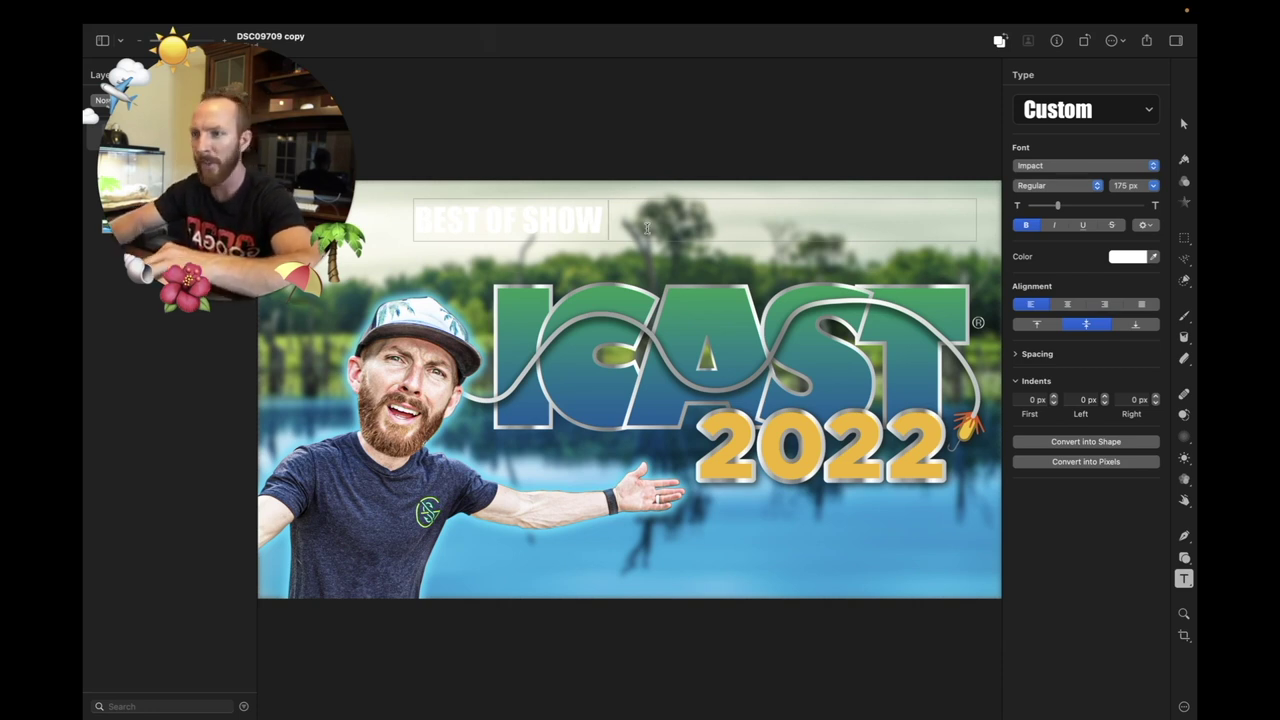
key(super+a)
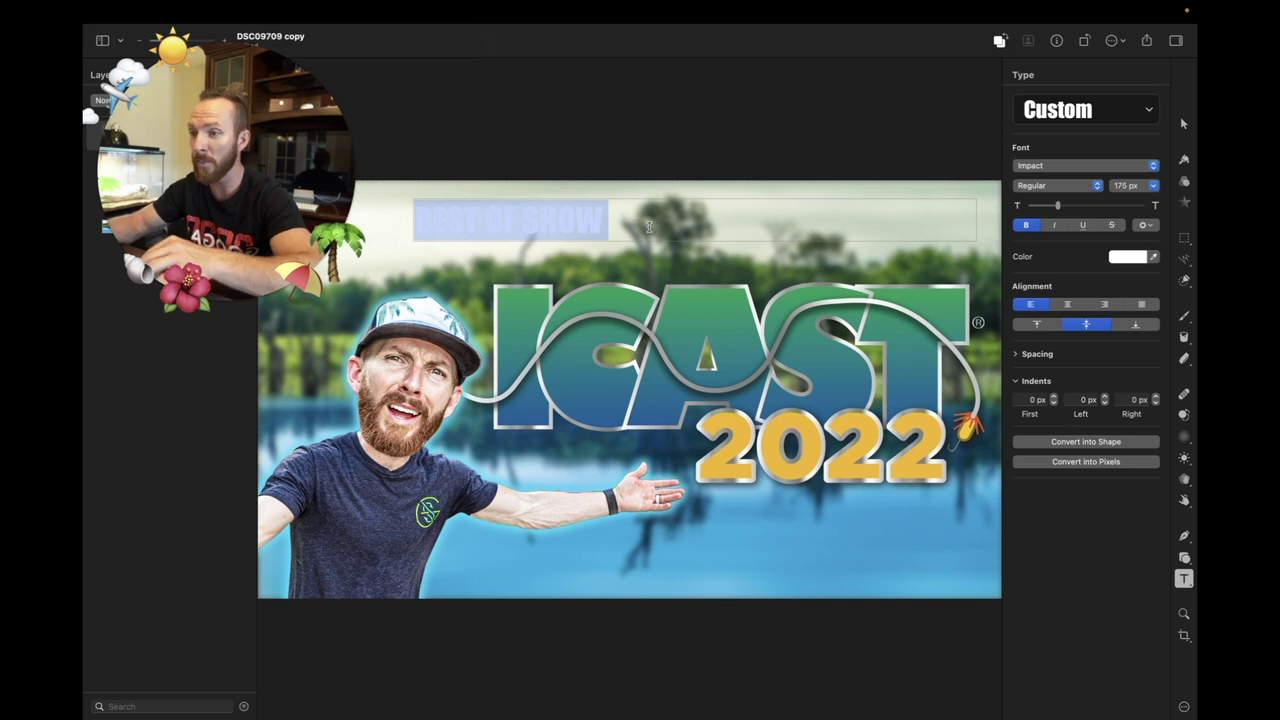
click(1143, 185)
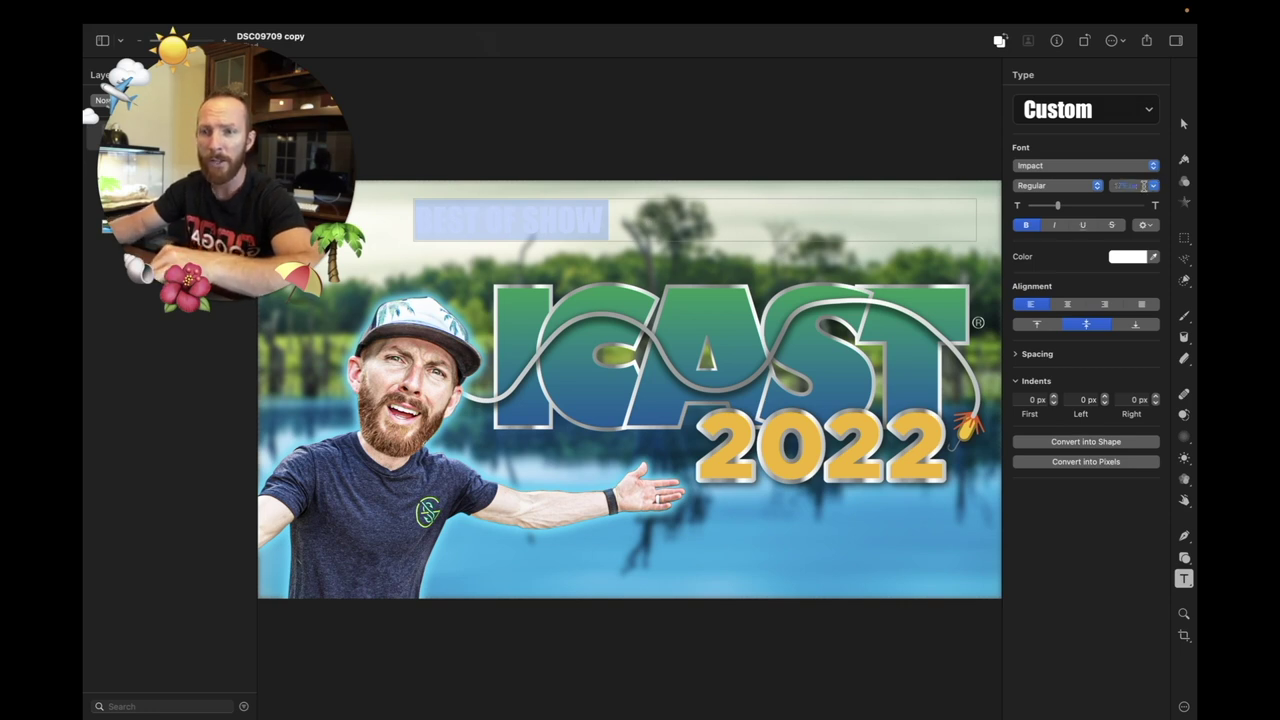
click(1152, 186)
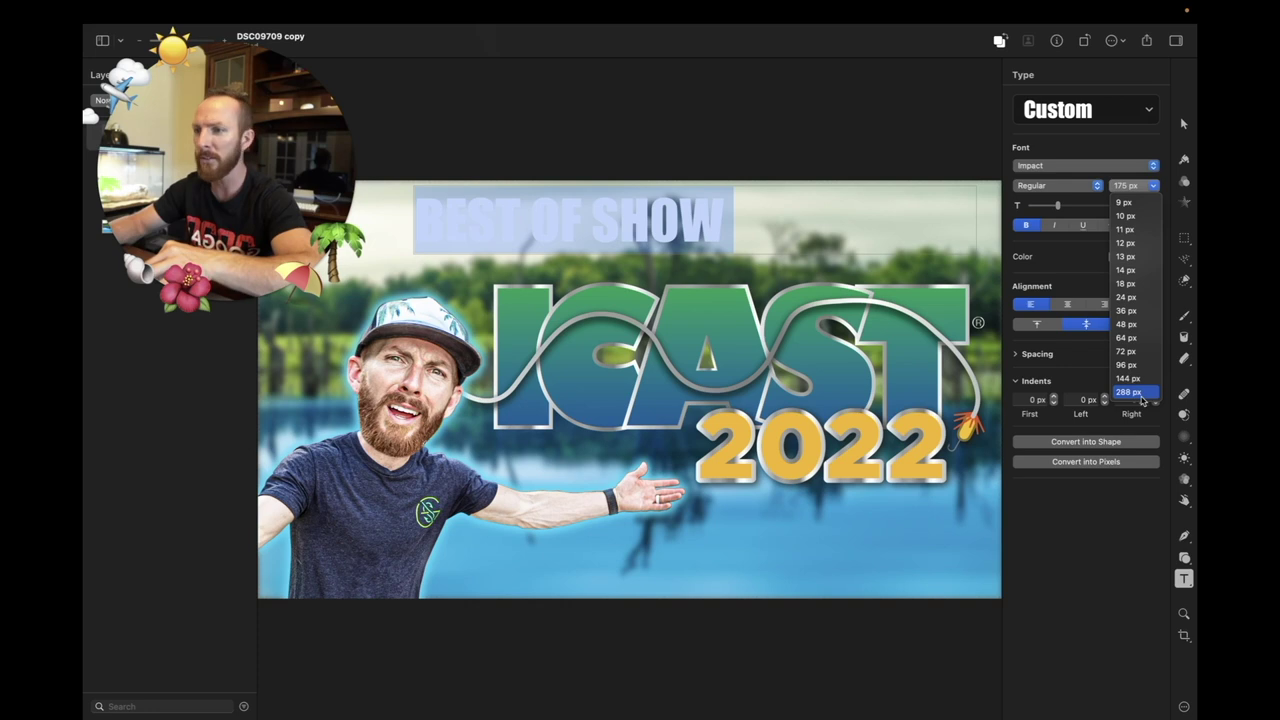
click(1122, 186)
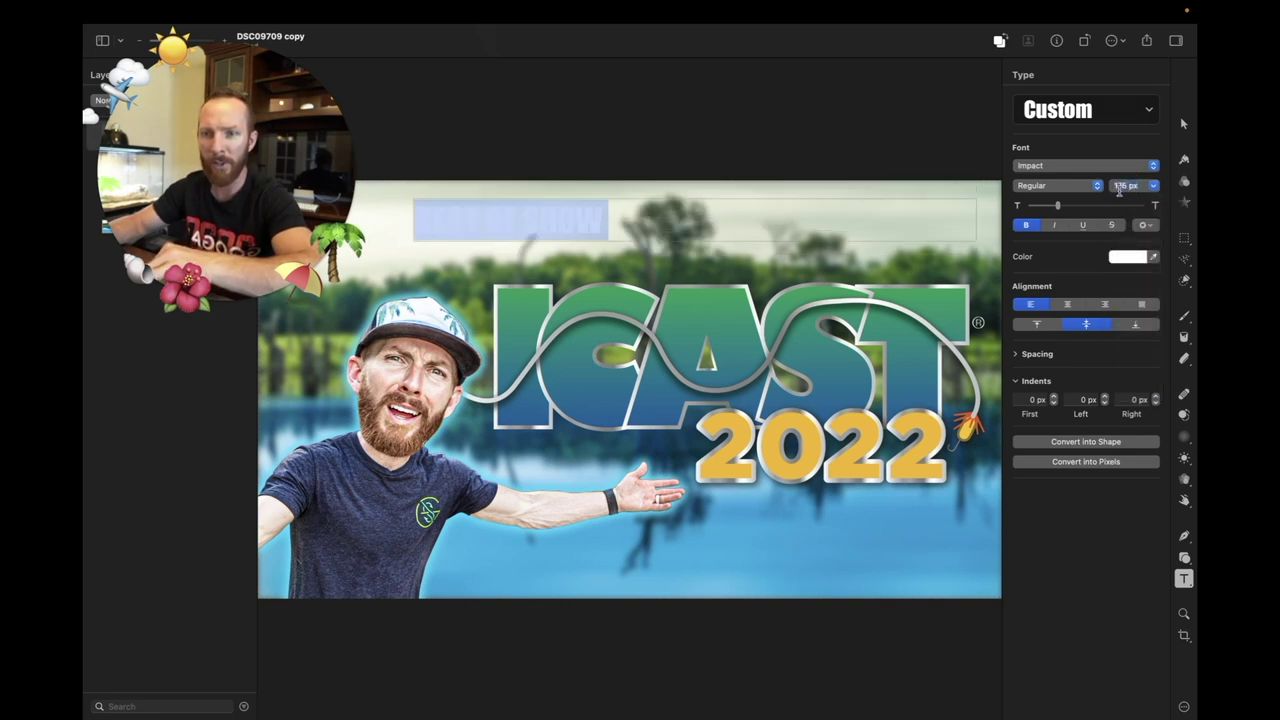
click(1126, 186)
text(325)
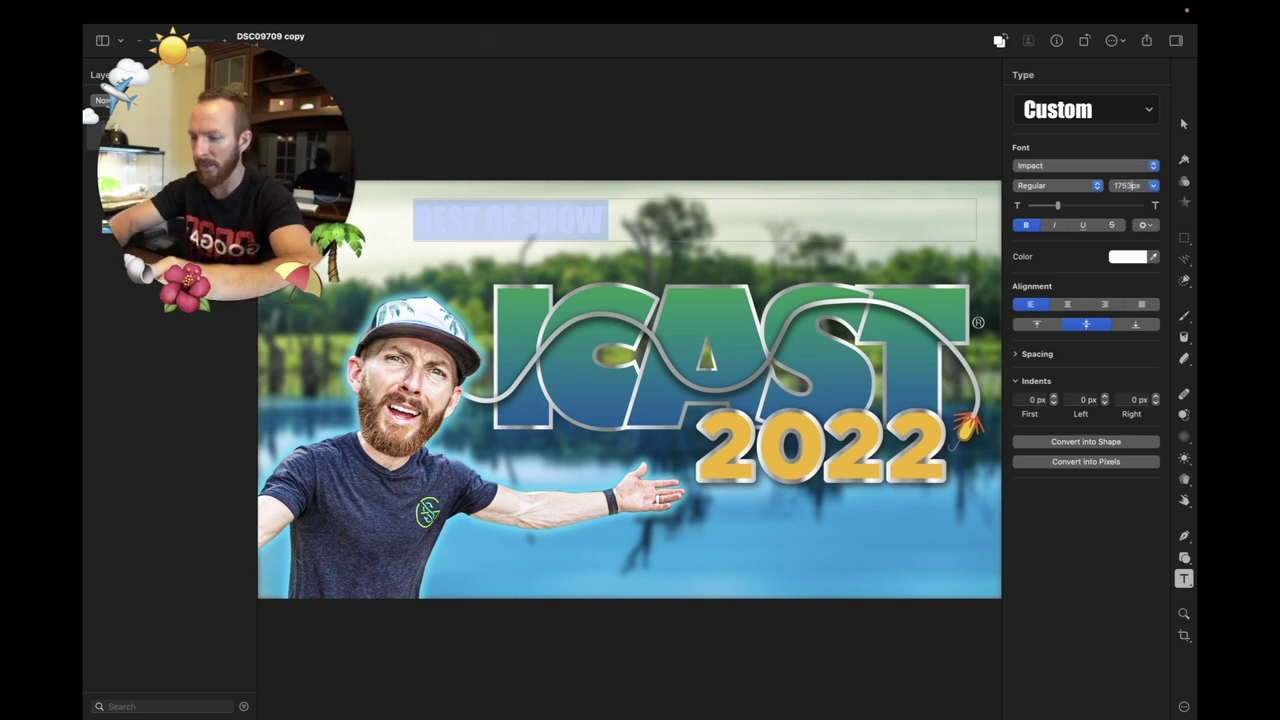
key(BackSpace)
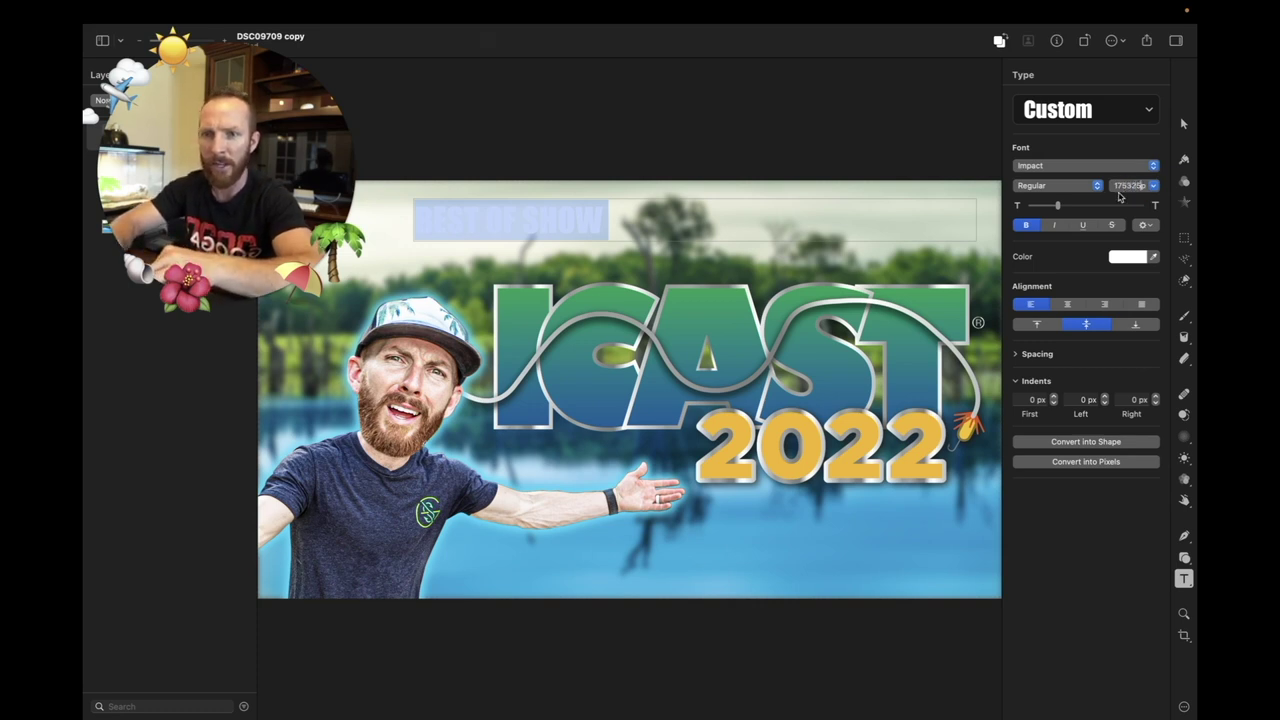
key(BackSpace)
key(BackSpace)
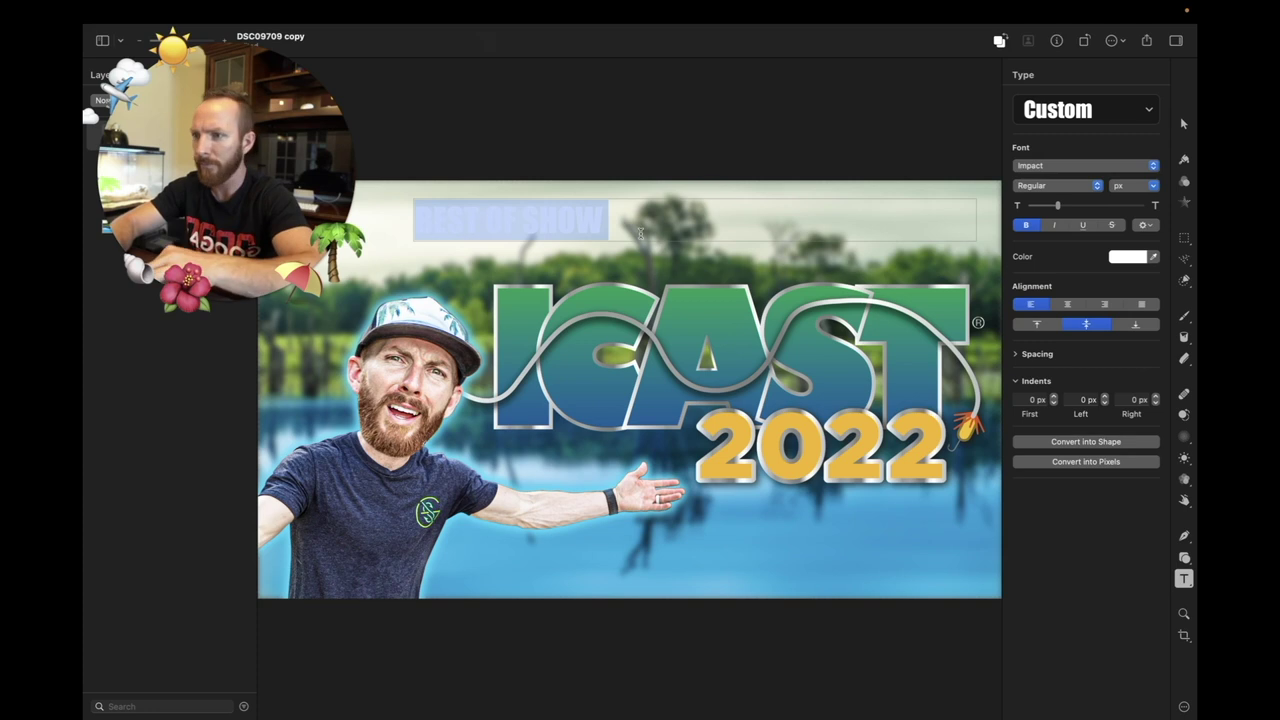
Set the font size of the whole BEST OF SHOW text to 325 px
click(637, 234)
key(super+a)
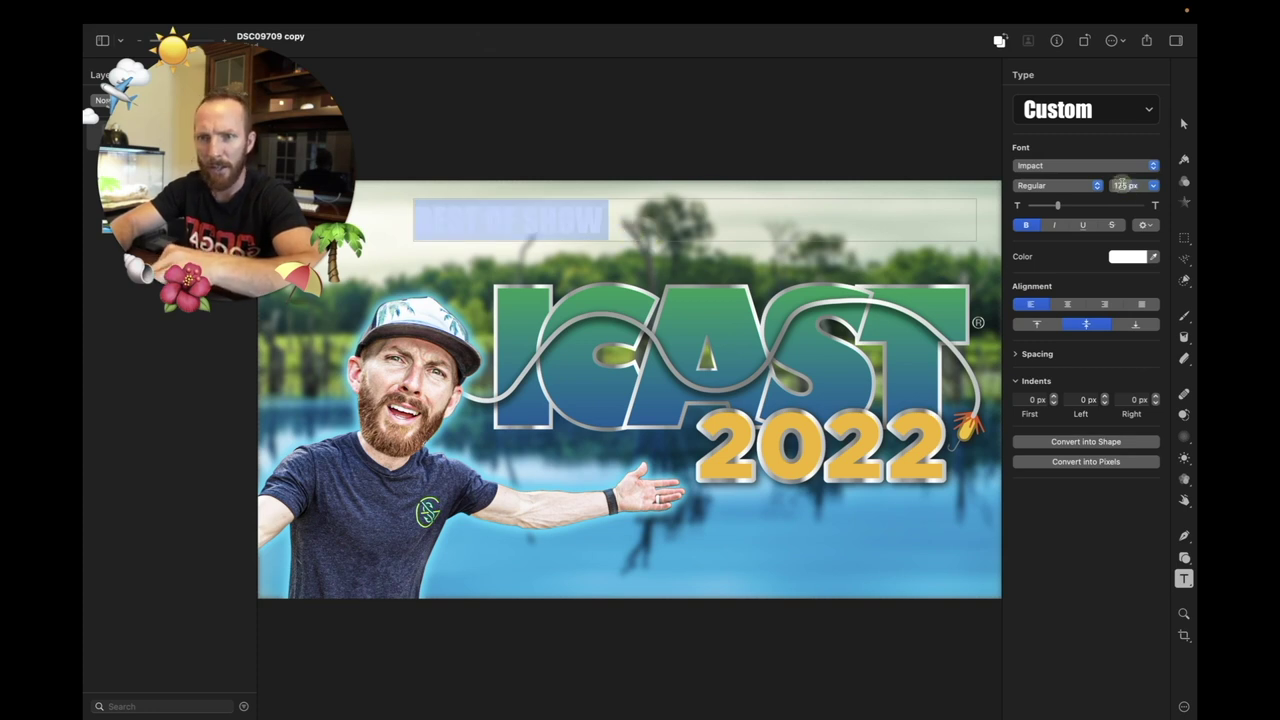
click(1114, 186)
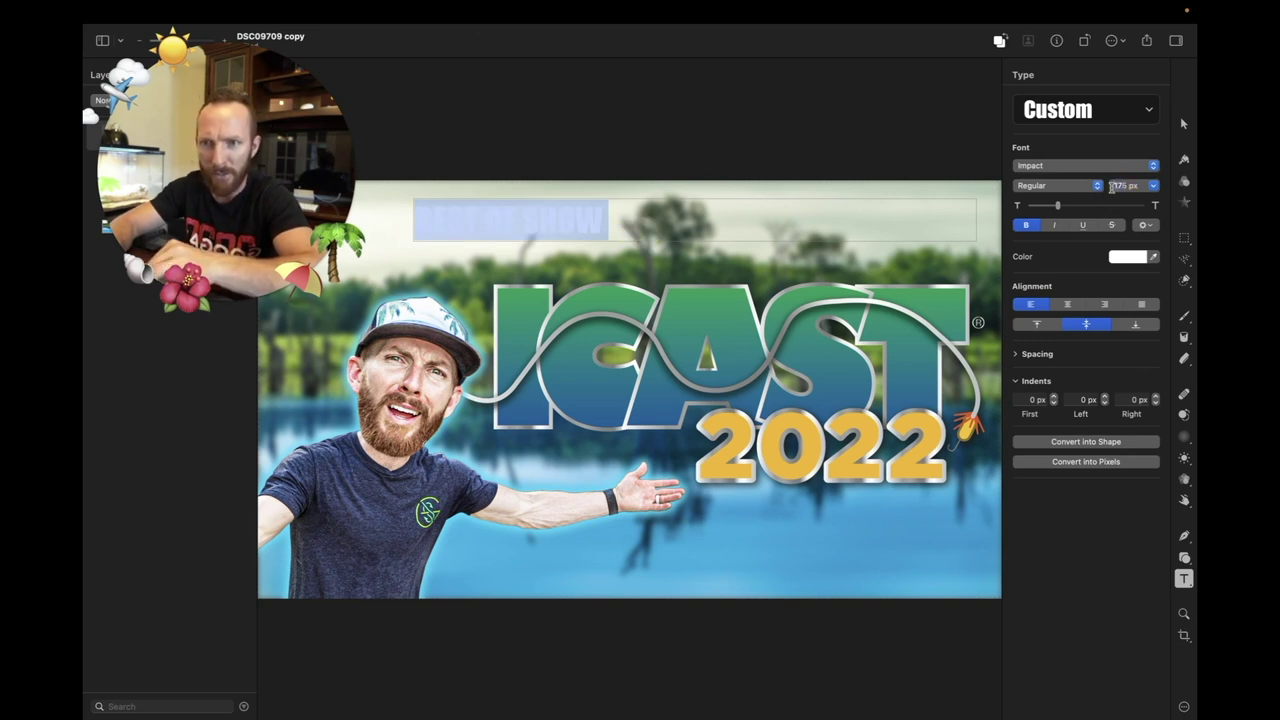
text(5)
text(3)
text(2)
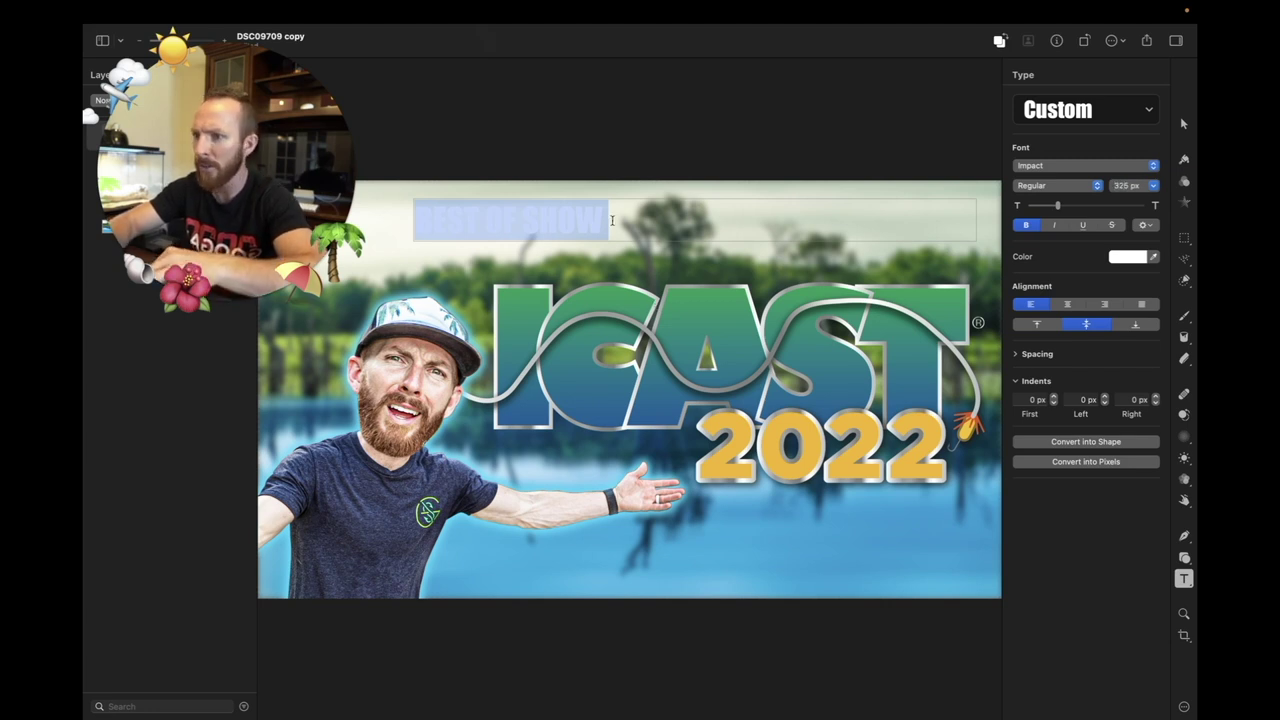
key(Return)
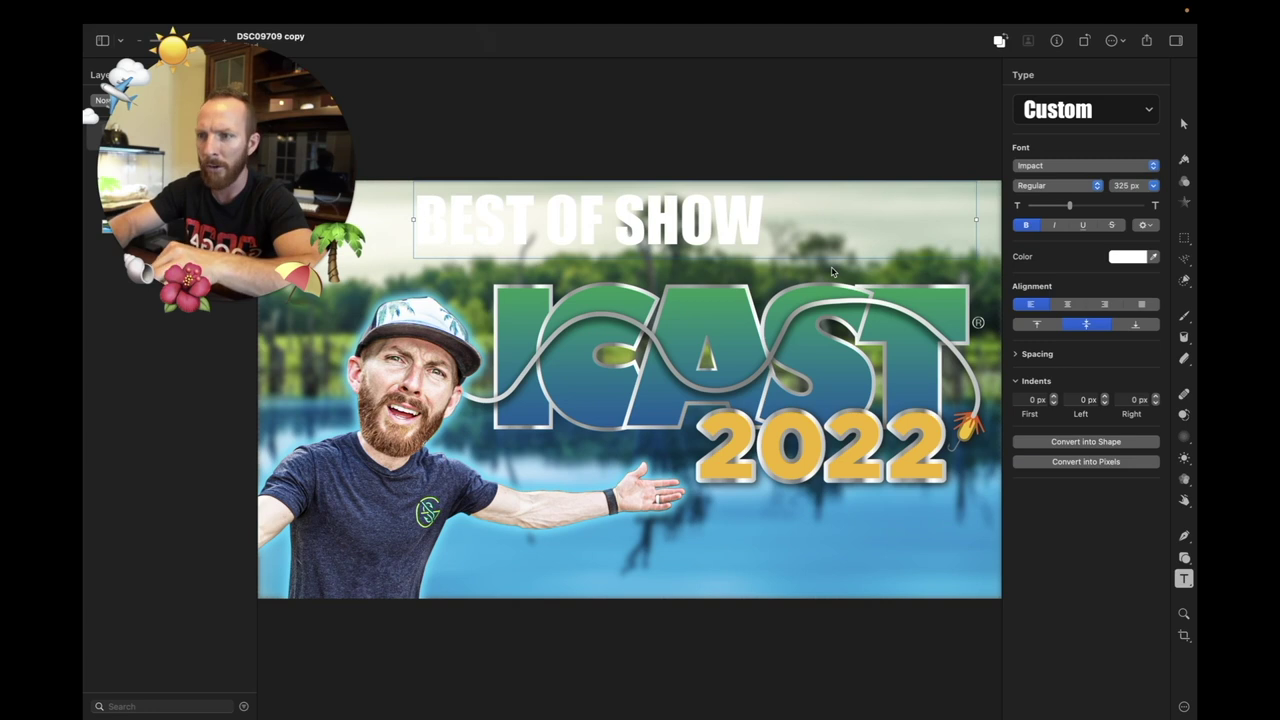
Set the font size of the whole BEST OF SHOW text to 400 px
double_click(718, 226)
triple_click(718, 226)
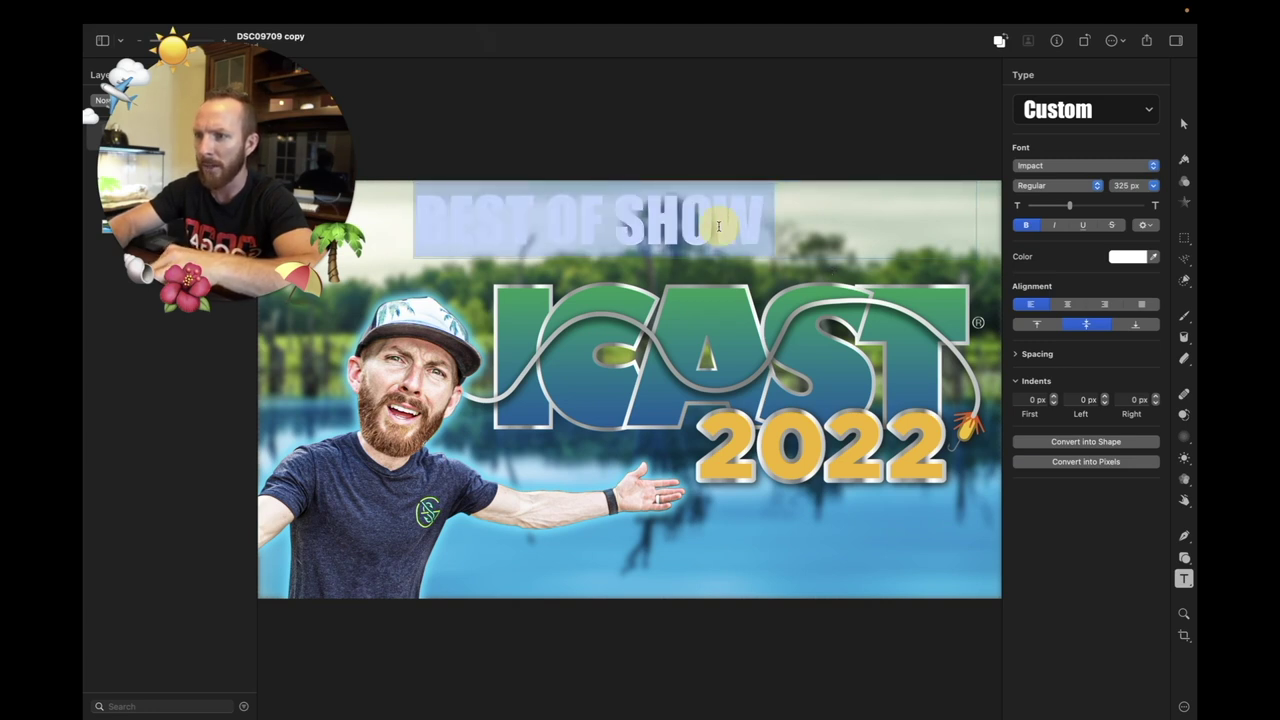
click(1125, 187)
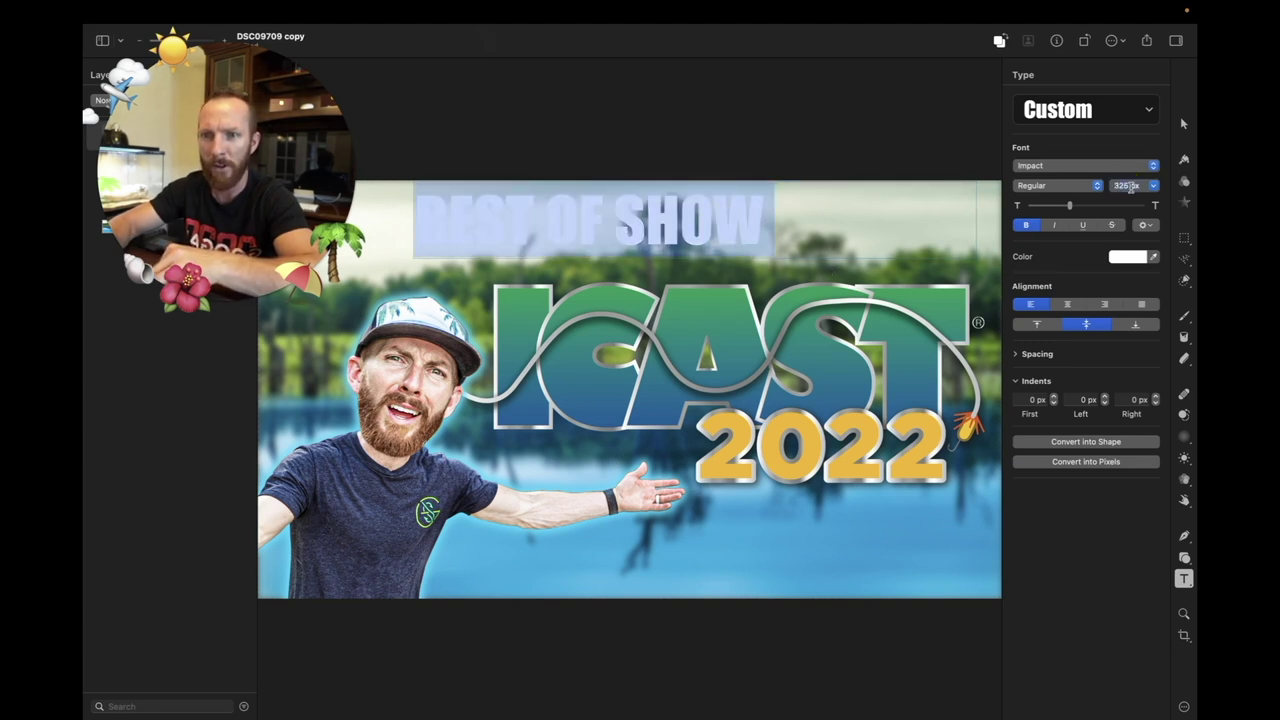
click(1106, 189)
text(400)
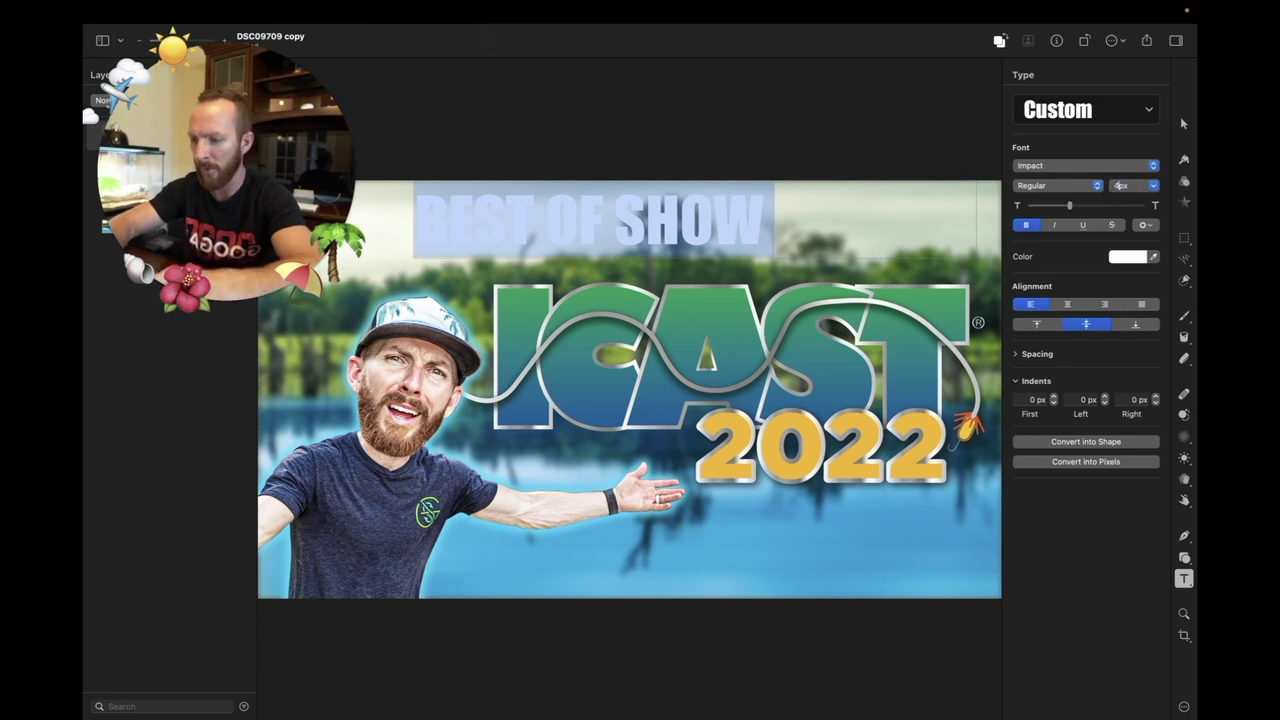
key(Return)
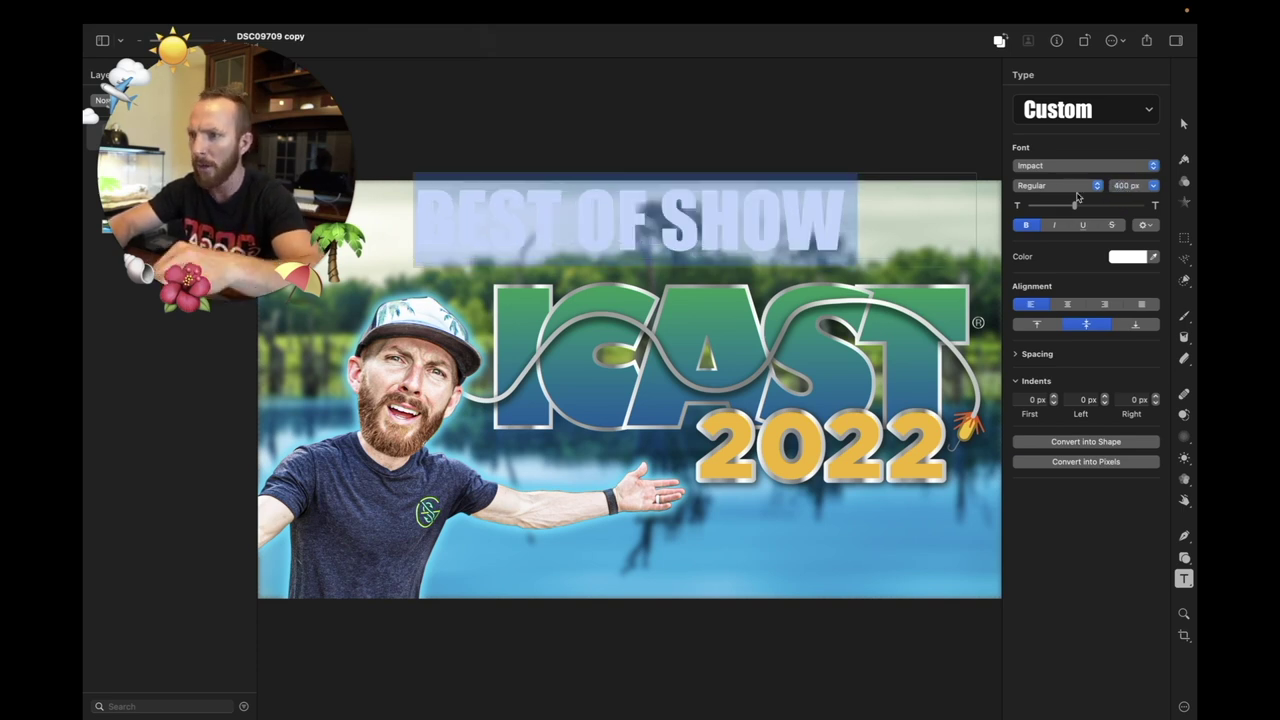
click(919, 102)
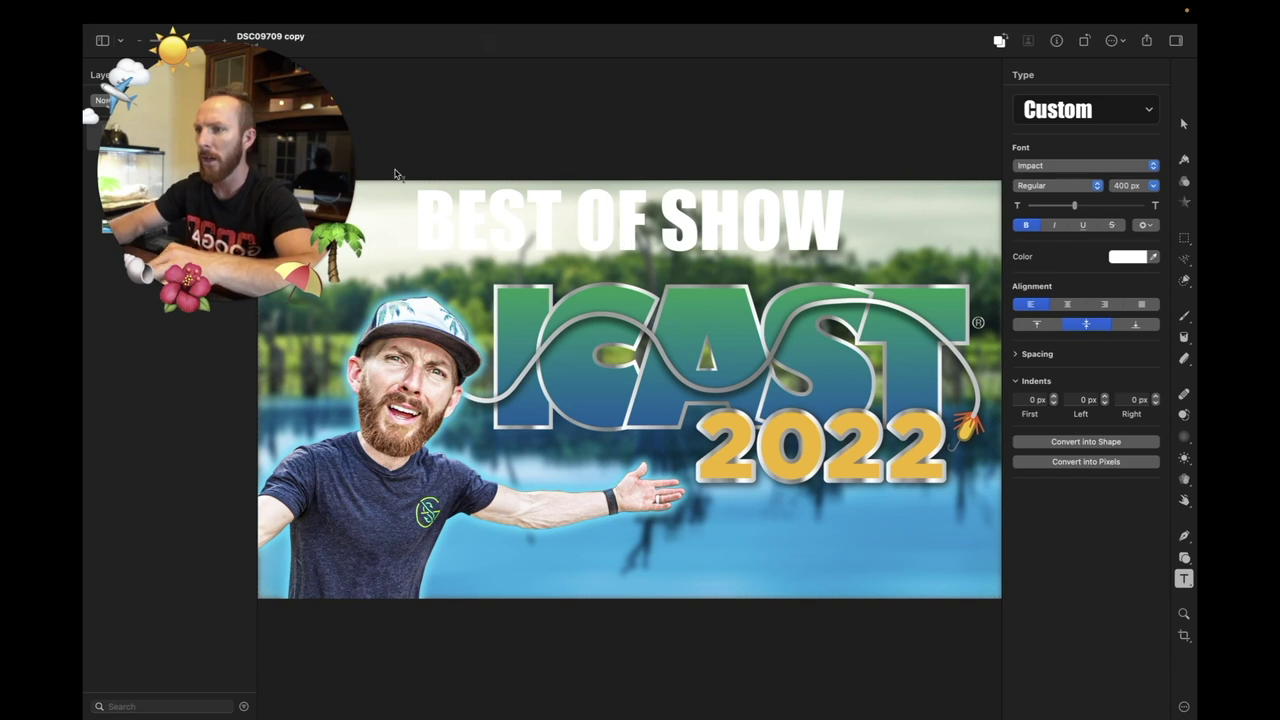
Move the BEST OF SHOW text toward the image's upper-left corner, at X 110, Y 0 px
drag(526, 226, 494, 236)
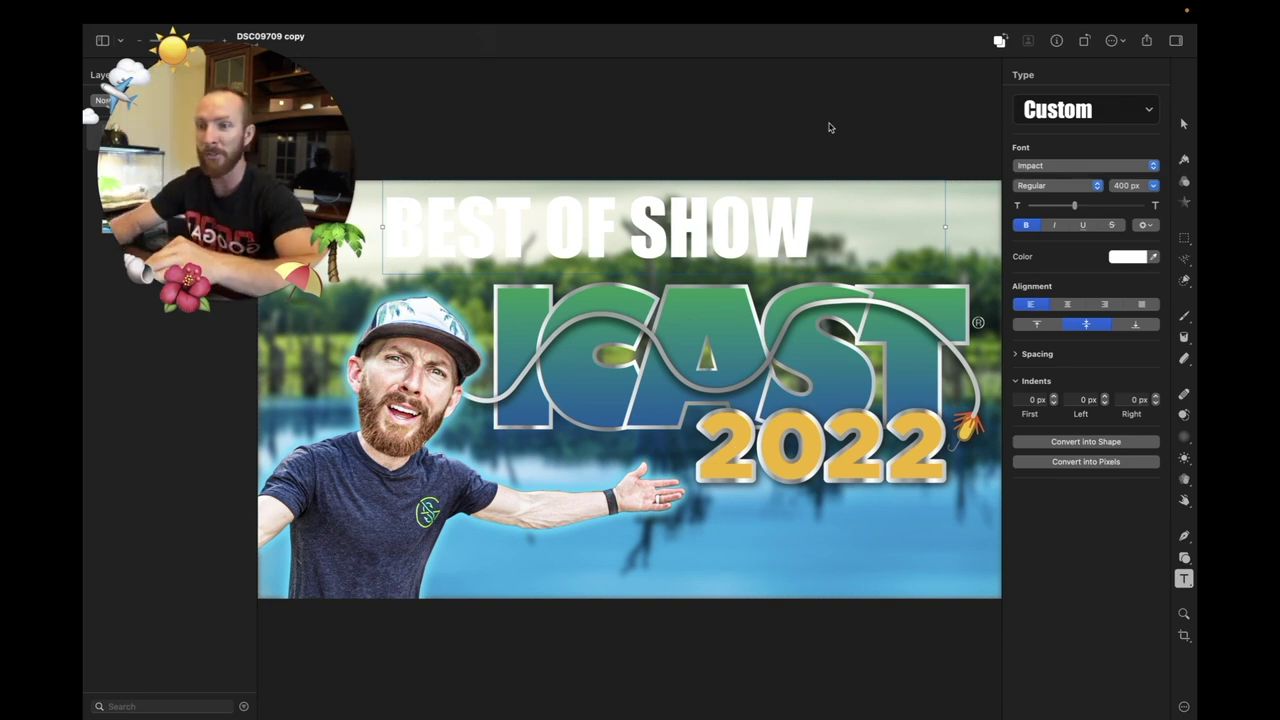
click(1183, 125)
drag(236, 158, 1060, 525)
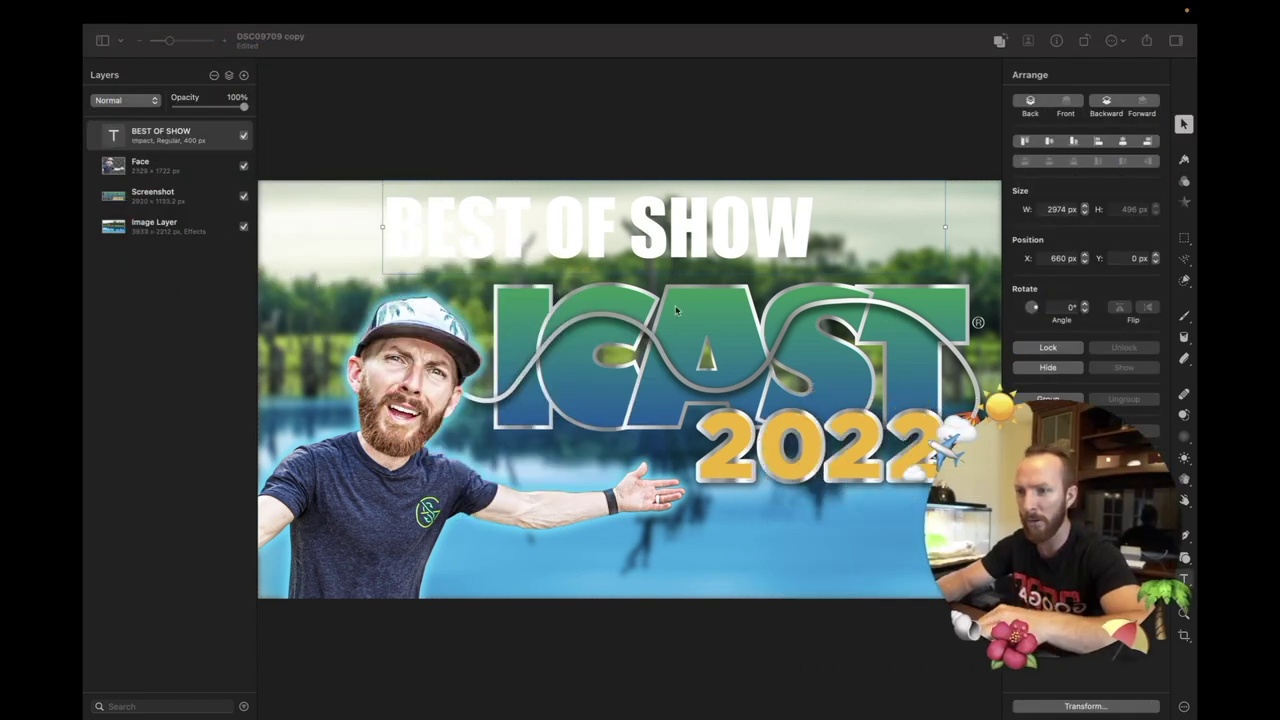
click(600, 236)
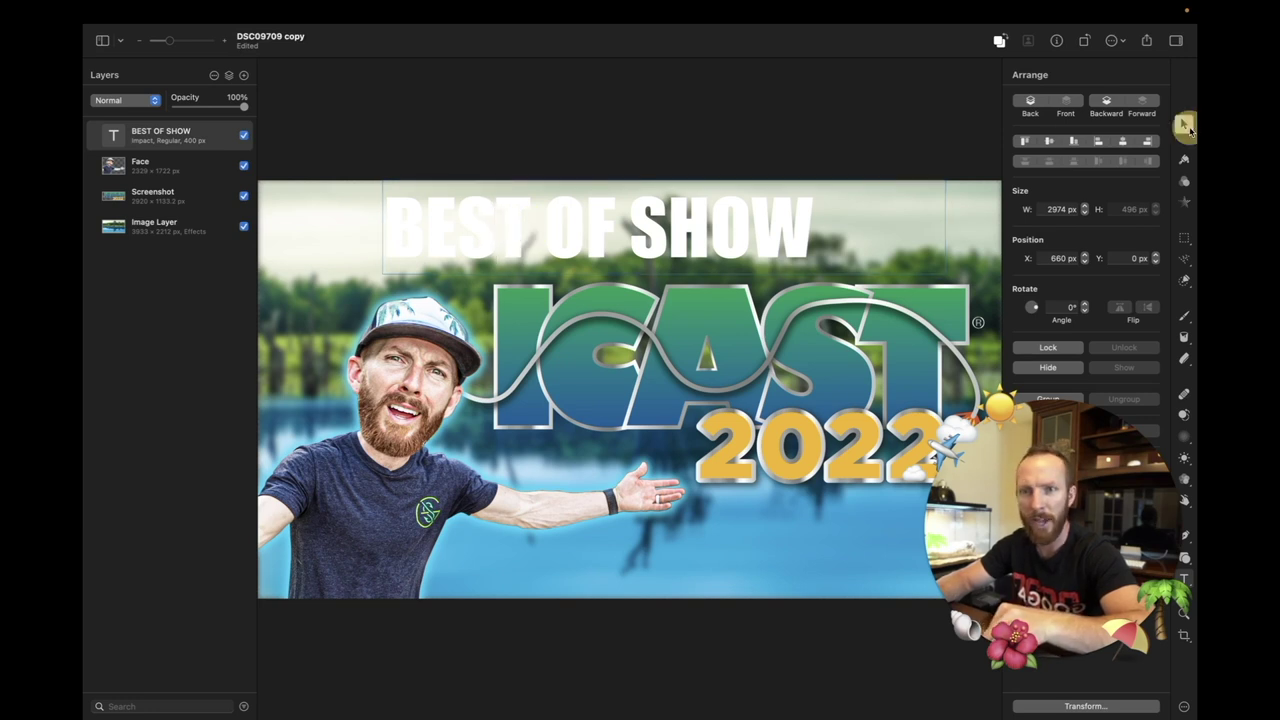
click(974, 226)
drag(780, 226, 674, 222)
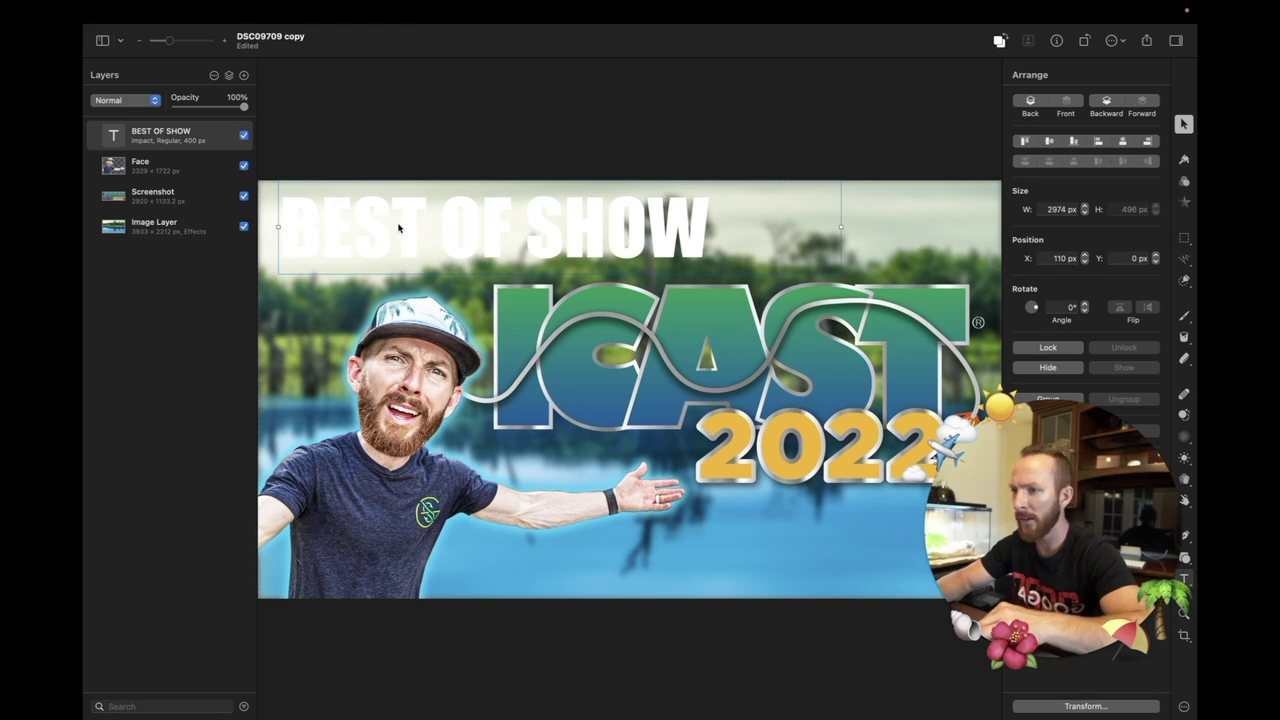
Add a Gradient Fill effect to the BEST OF SHOW text layer
key(f)
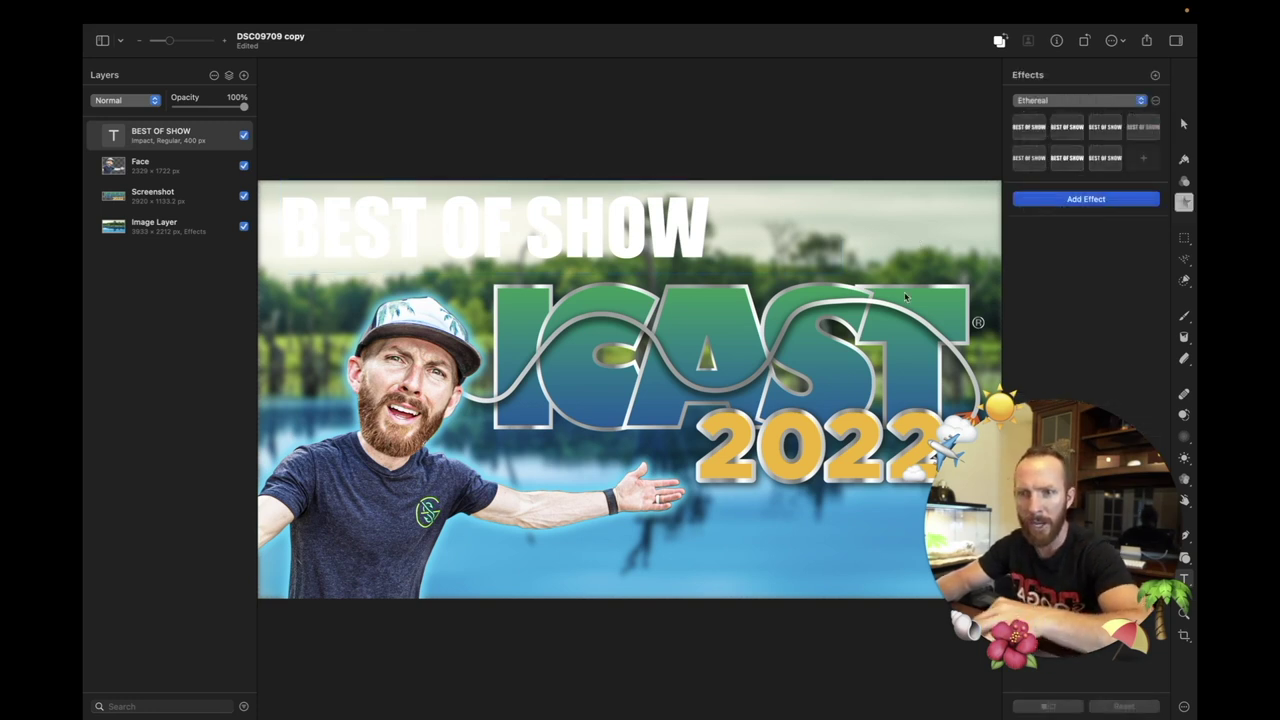
click(1070, 205)
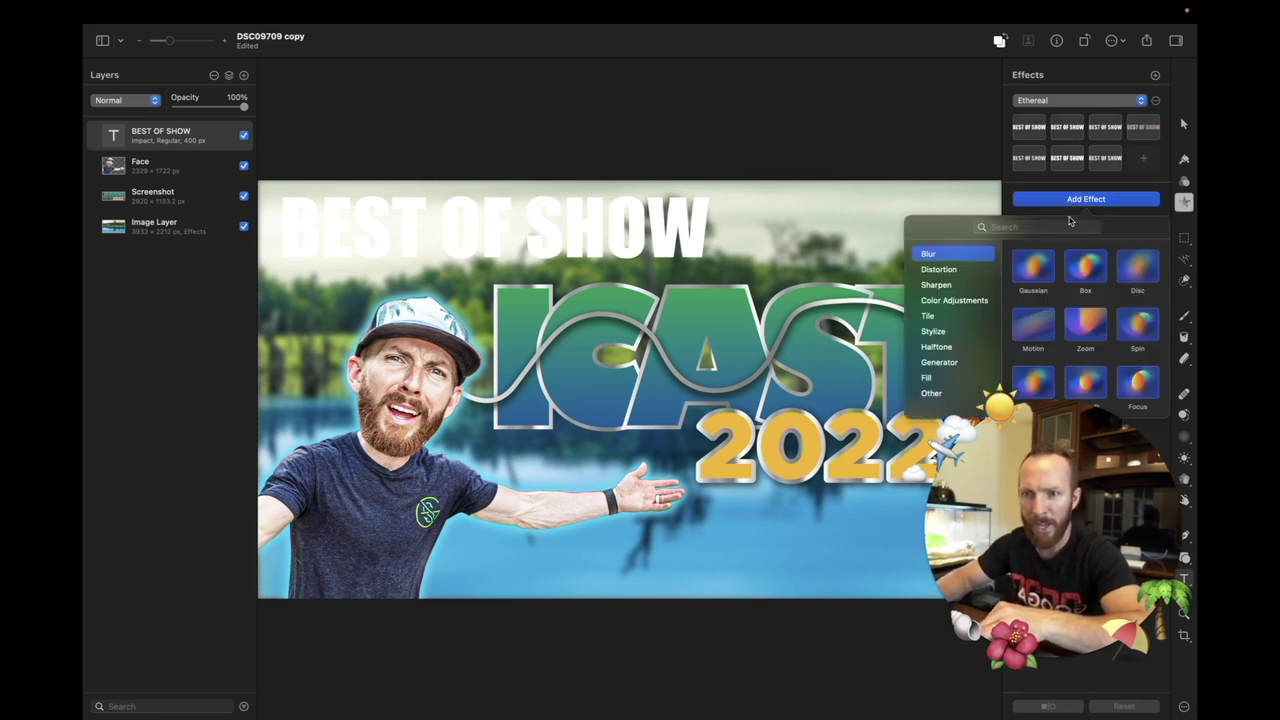
click(925, 379)
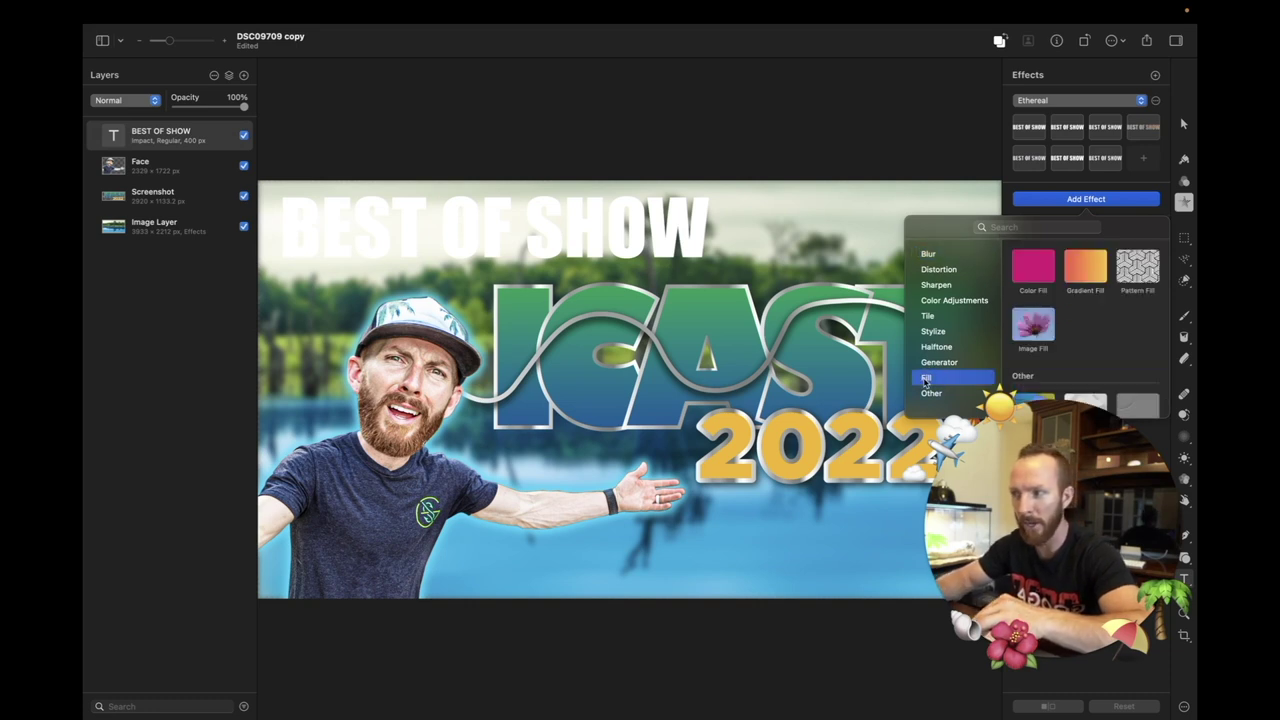
click(1085, 268)
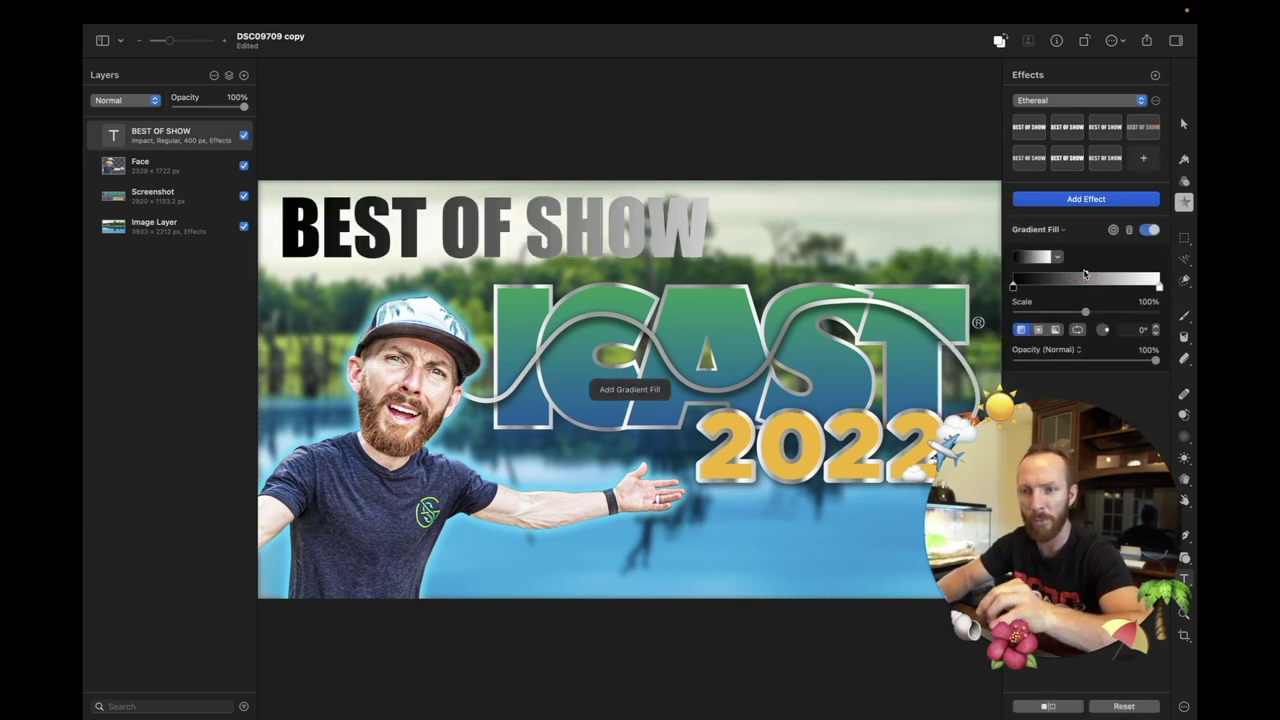
drag(1060, 555, 241, 562)
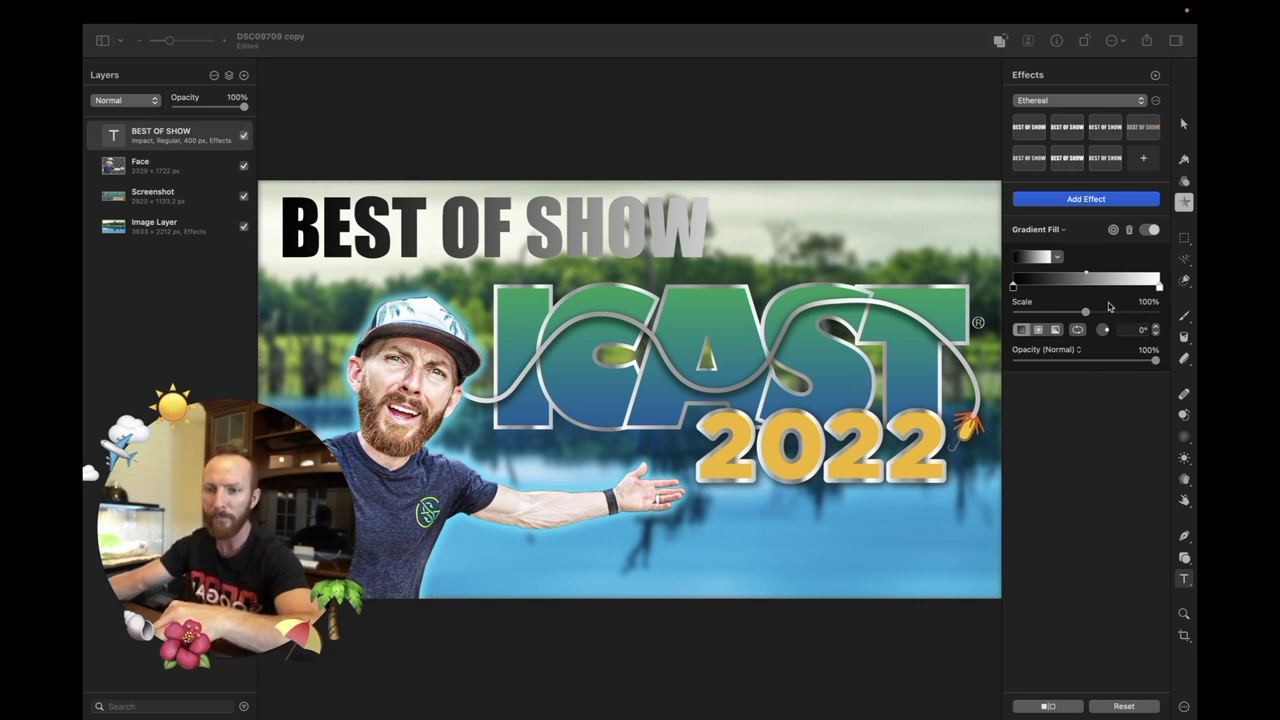
Set the first color stop of the text's gradient fill to the gold EEB742 sampled from the 2022 lettering
click(1015, 291)
click(1013, 287)
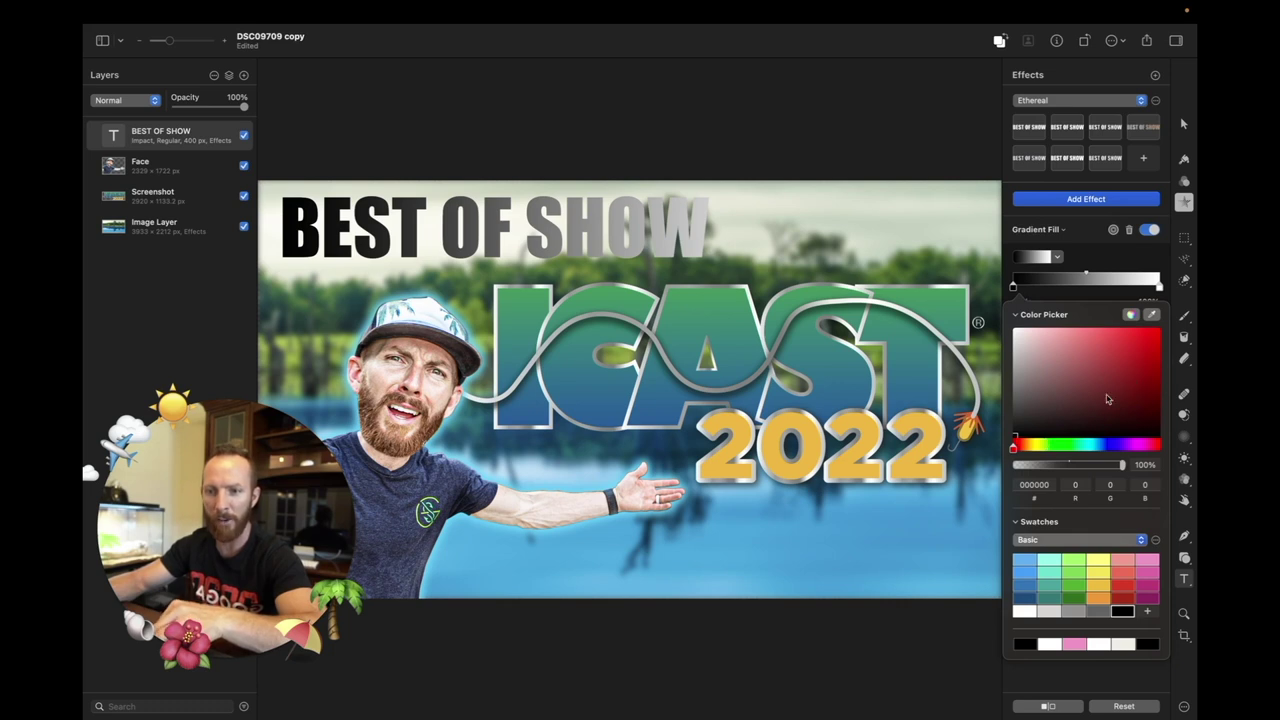
click(1076, 563)
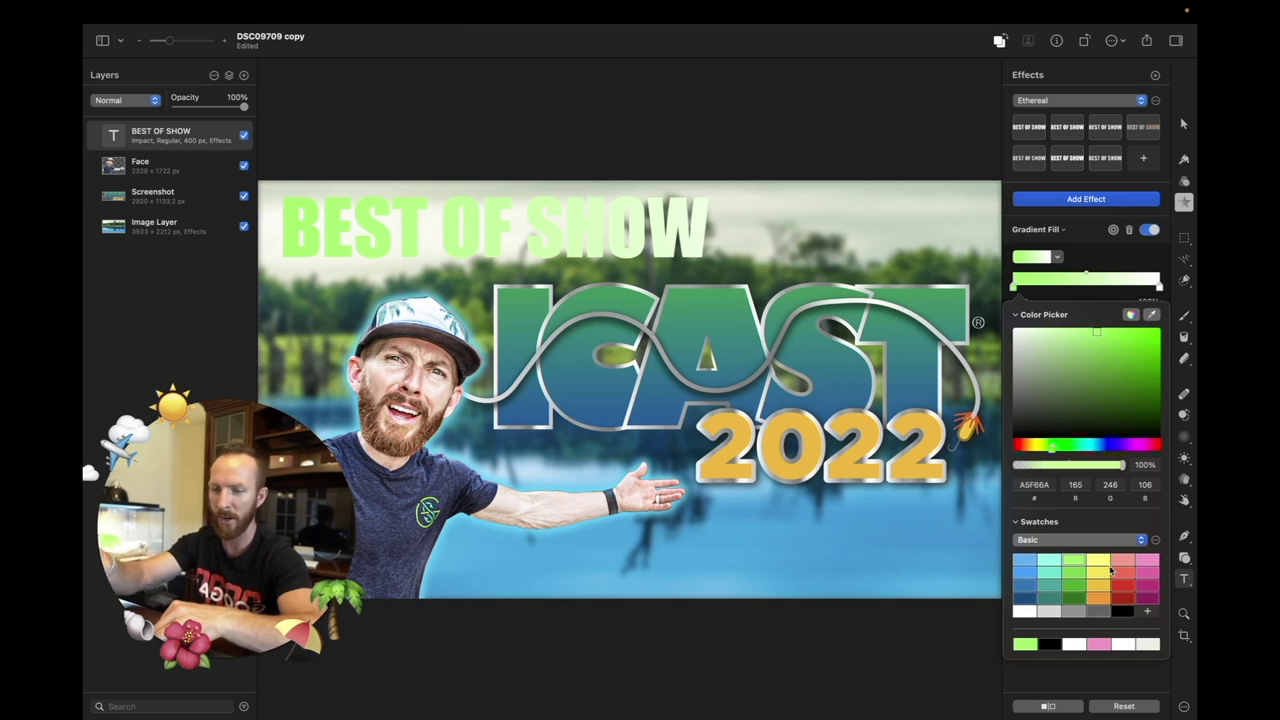
click(1122, 597)
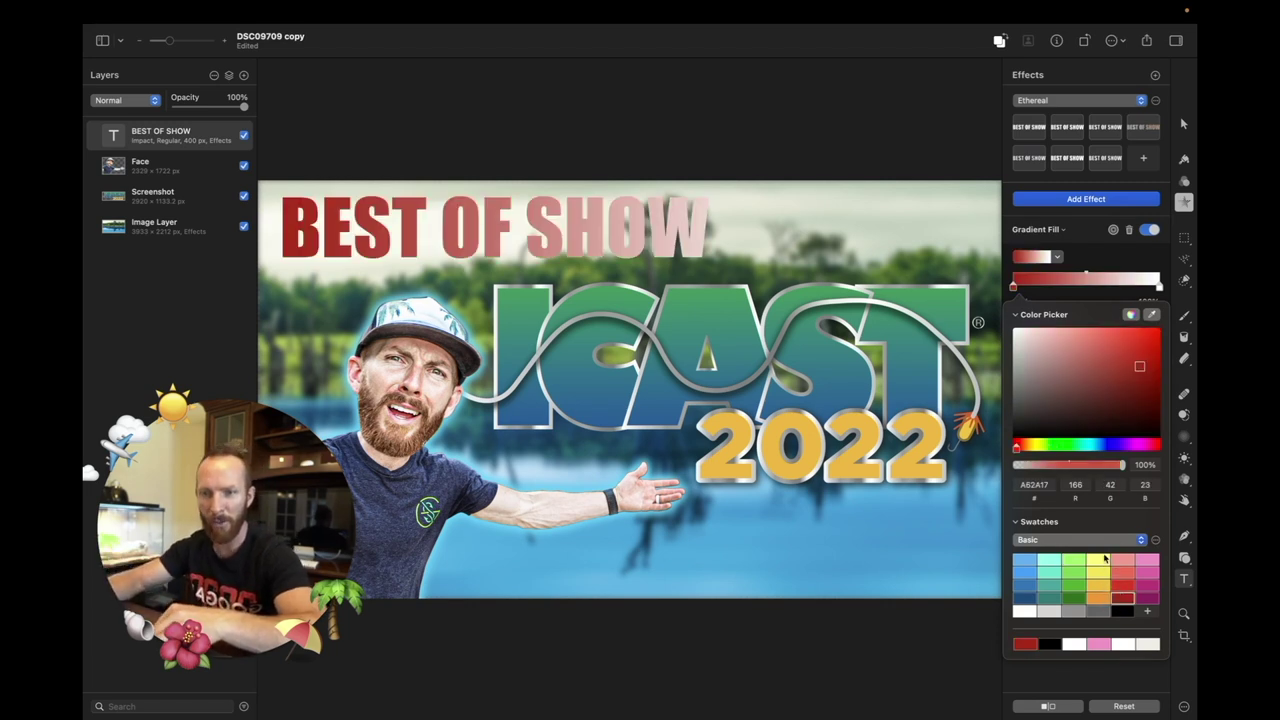
click(1152, 316)
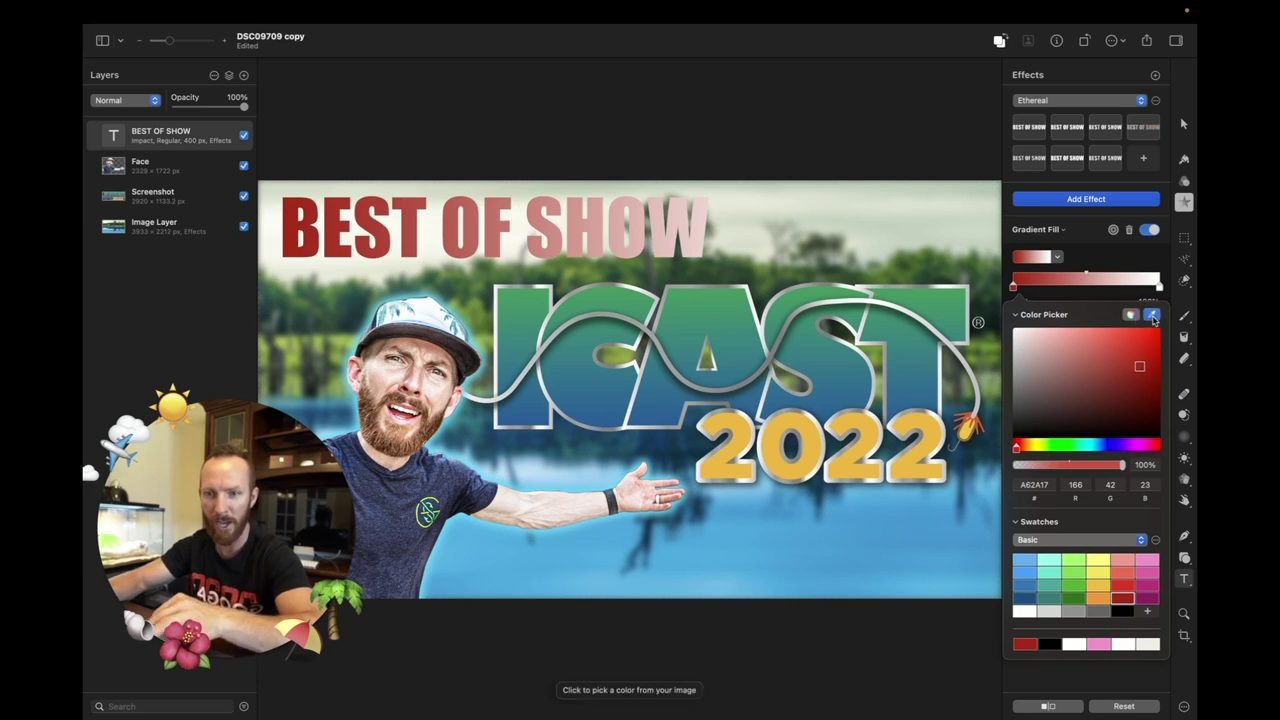
click(866, 432)
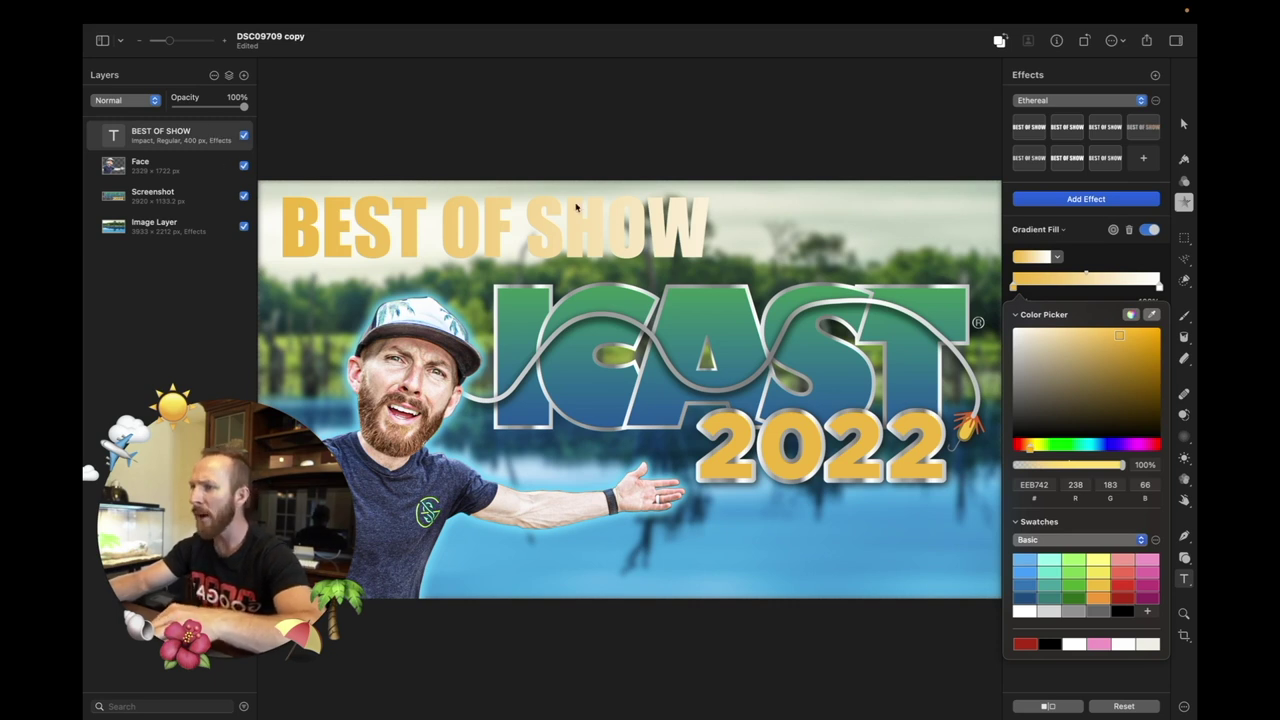
Convert the BEST OF SHOW text layer into pixels and duplicate the resulting layer
right_click(170, 139)
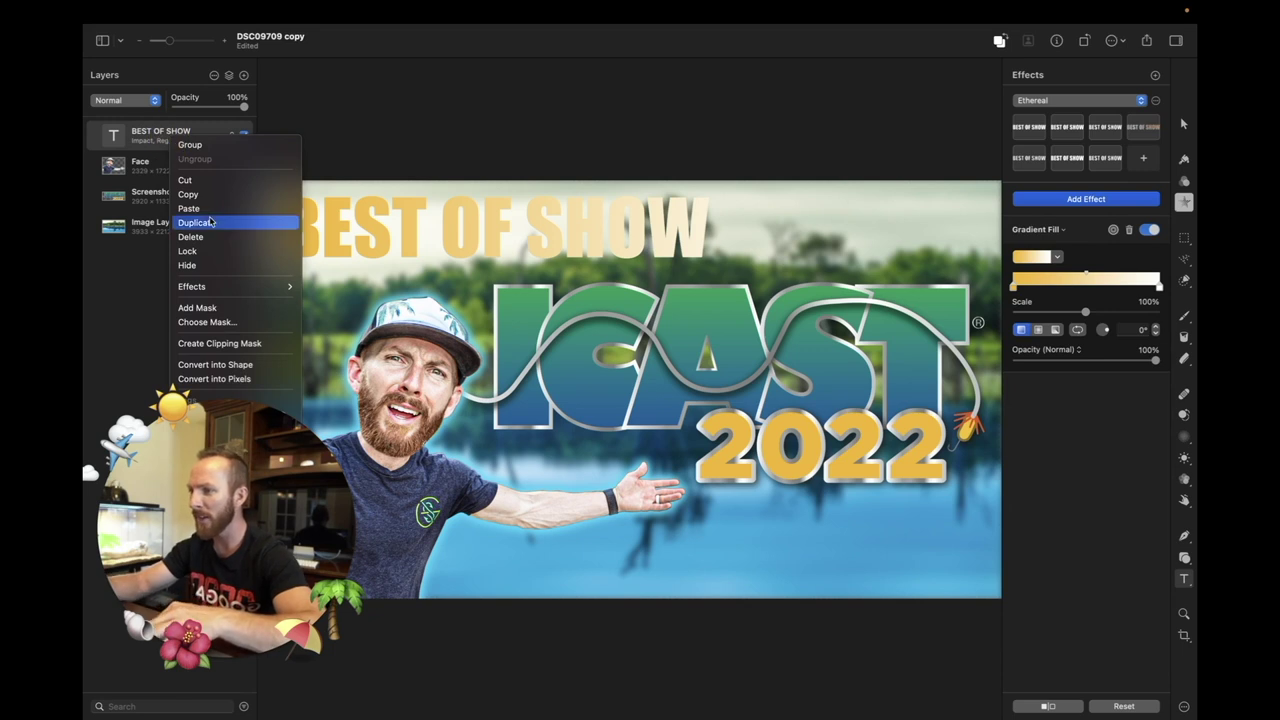
click(139, 279)
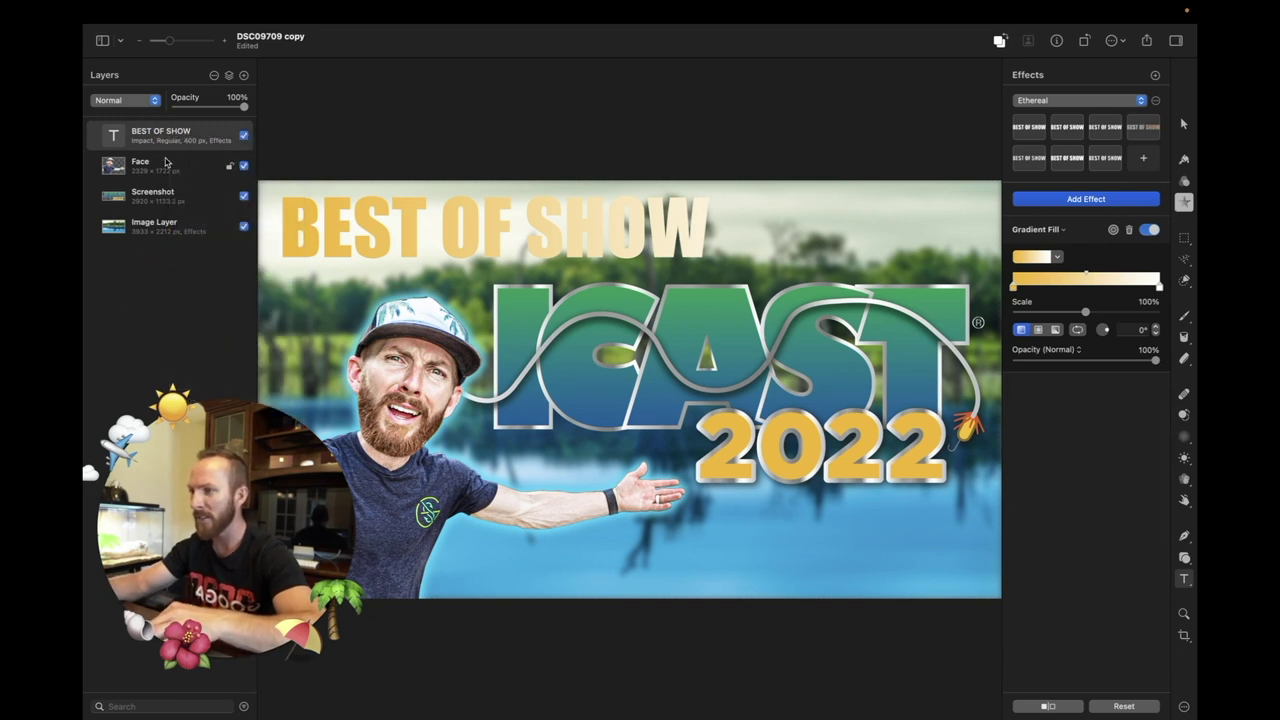
right_click(204, 138)
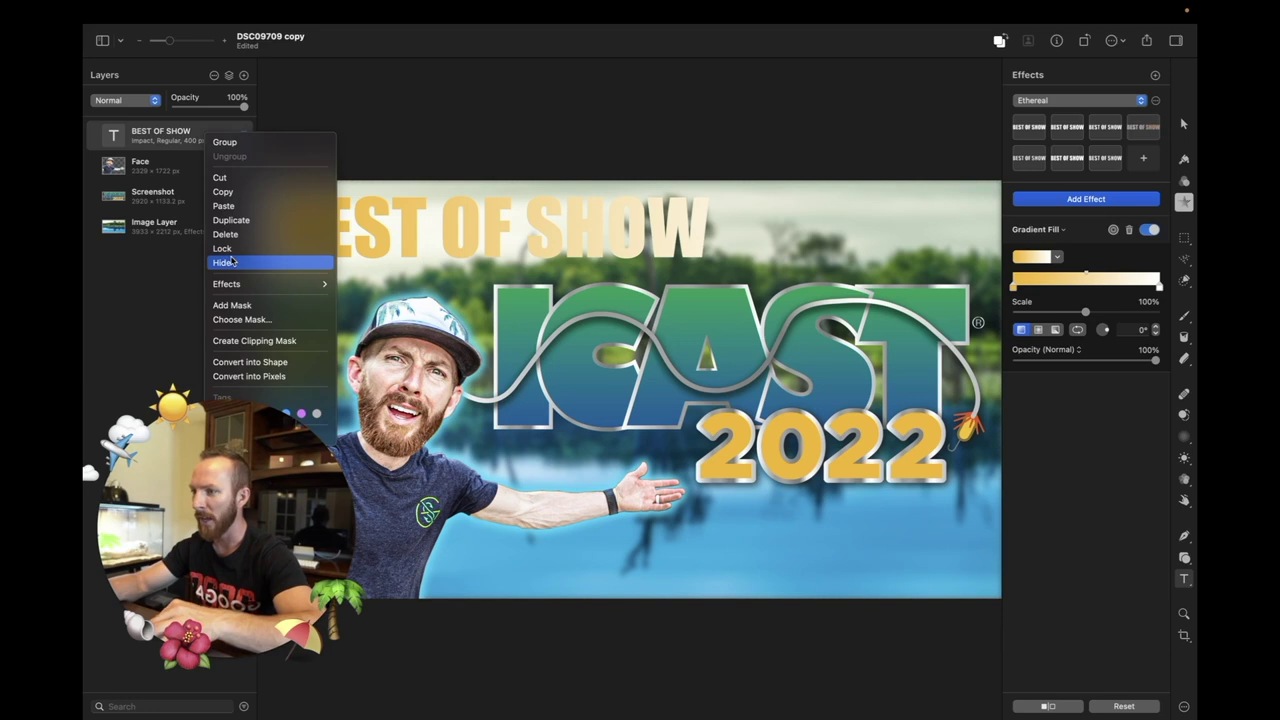
click(250, 377)
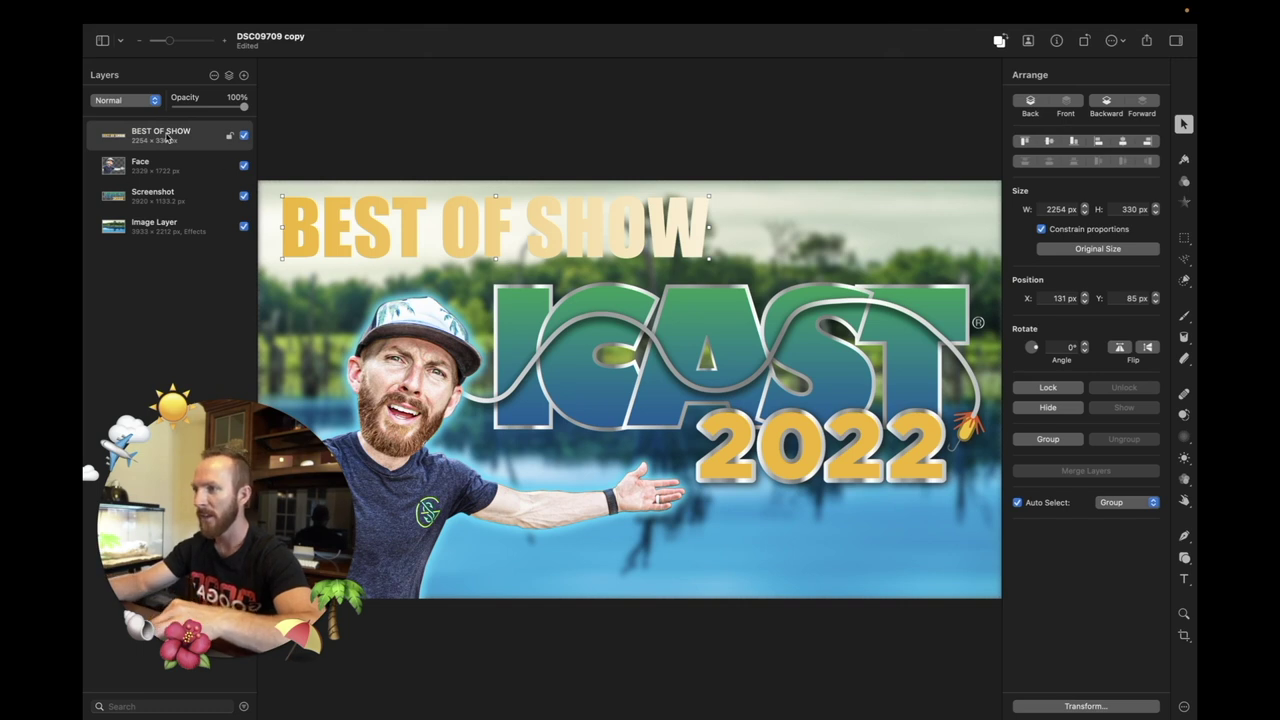
right_click(167, 139)
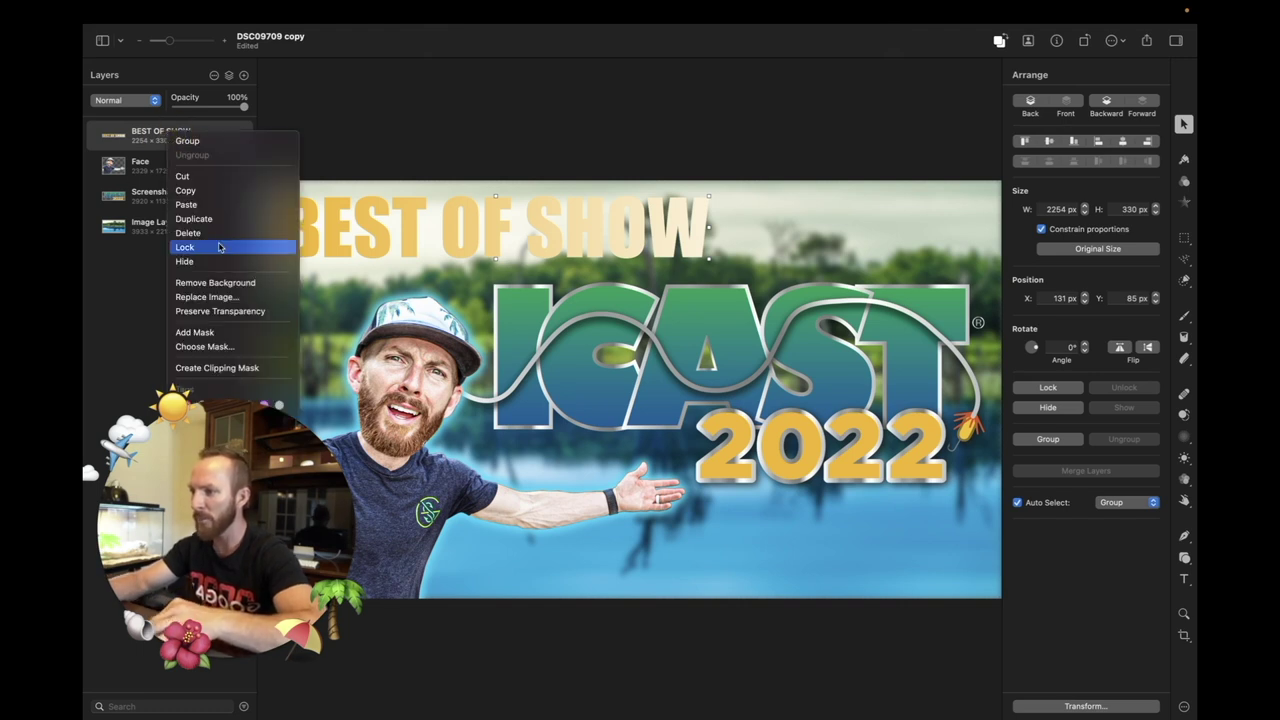
click(193, 218)
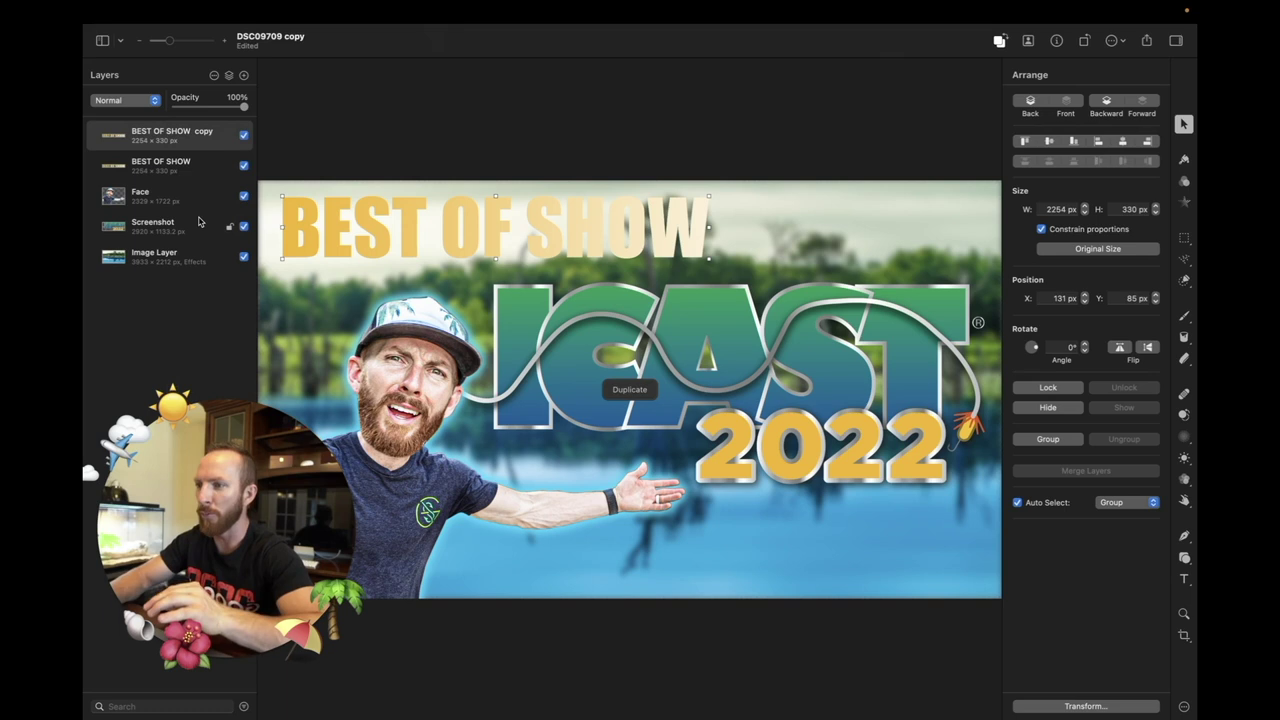
Add a Color Fill effect in black 000000 to the lower BEST OF SHOW layer
click(167, 166)
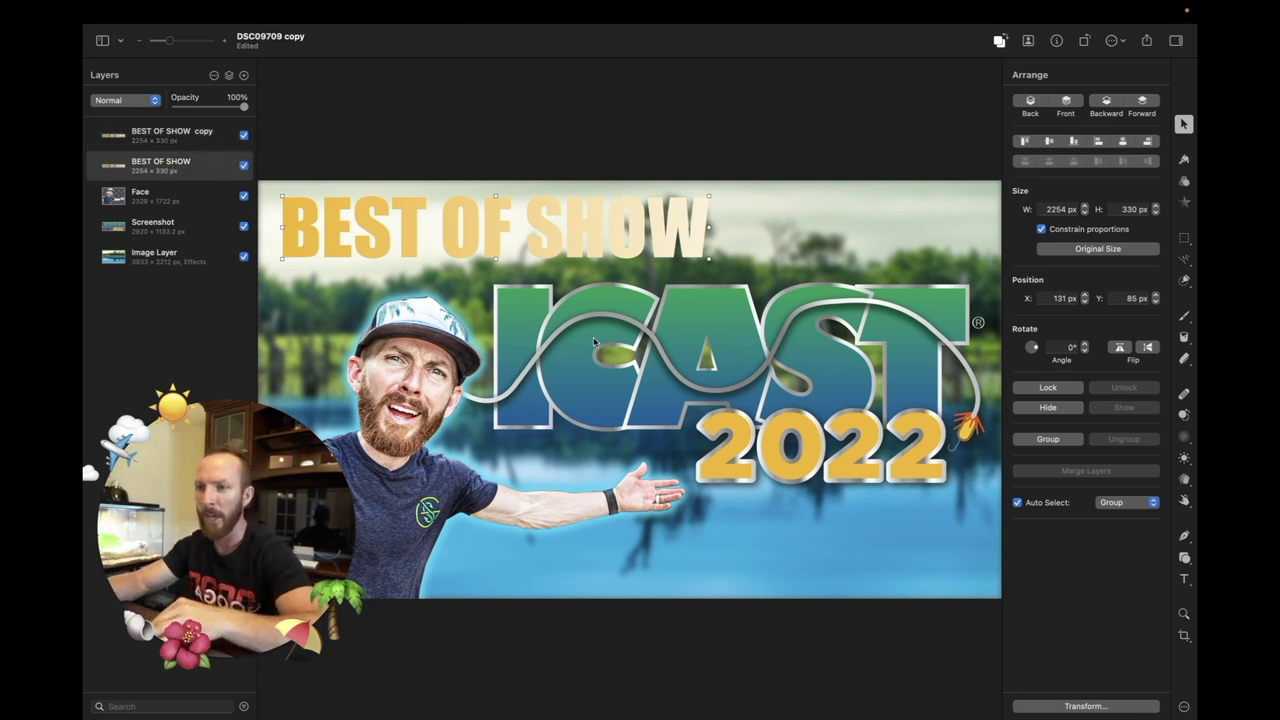
key(e)
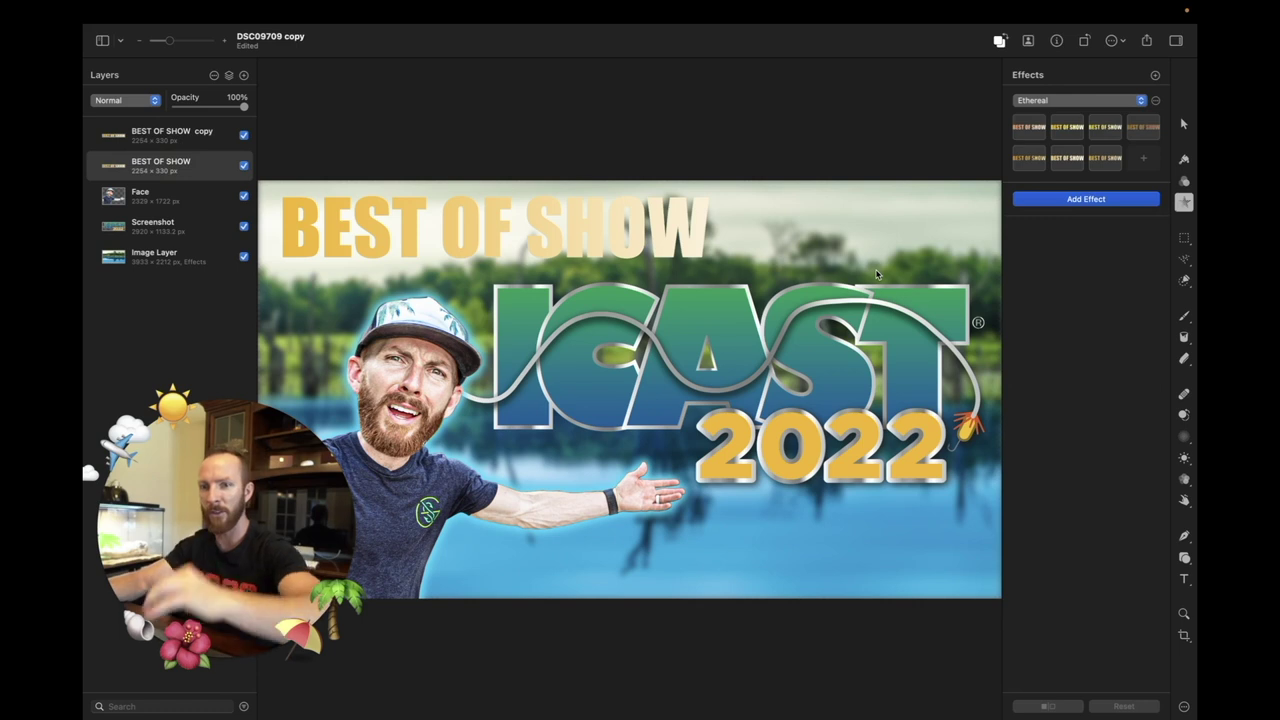
click(1087, 201)
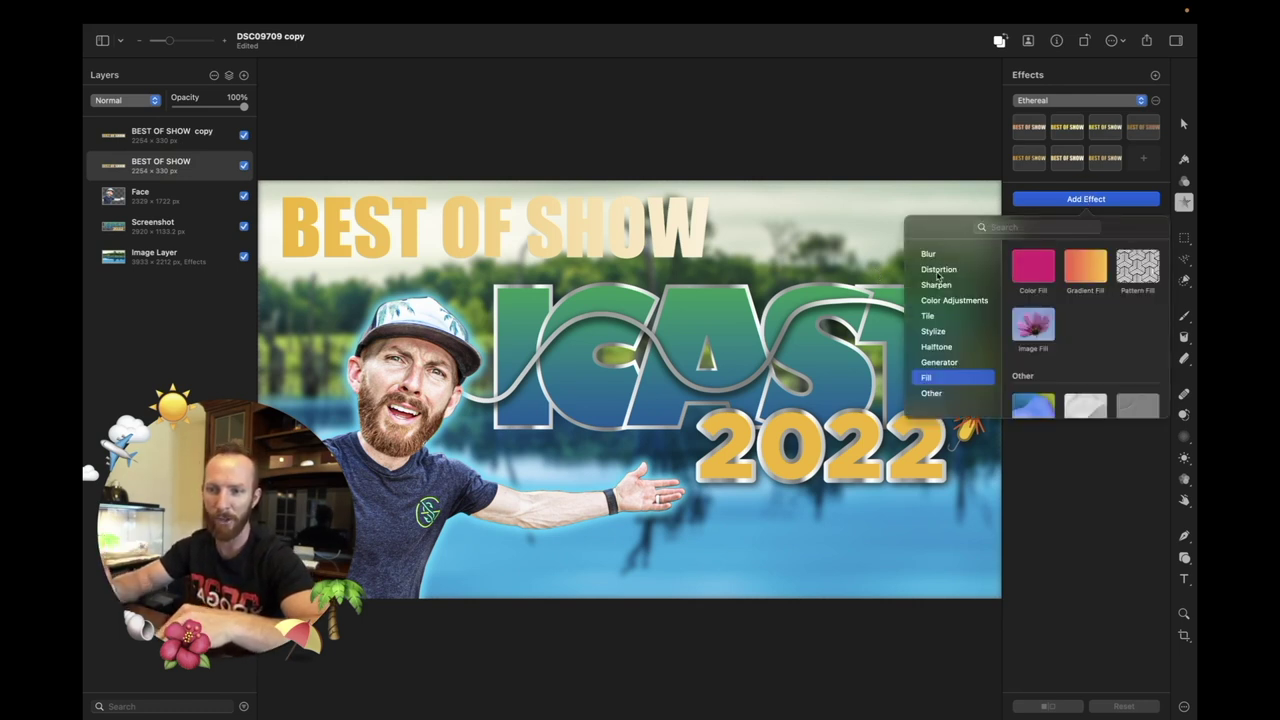
click(1047, 290)
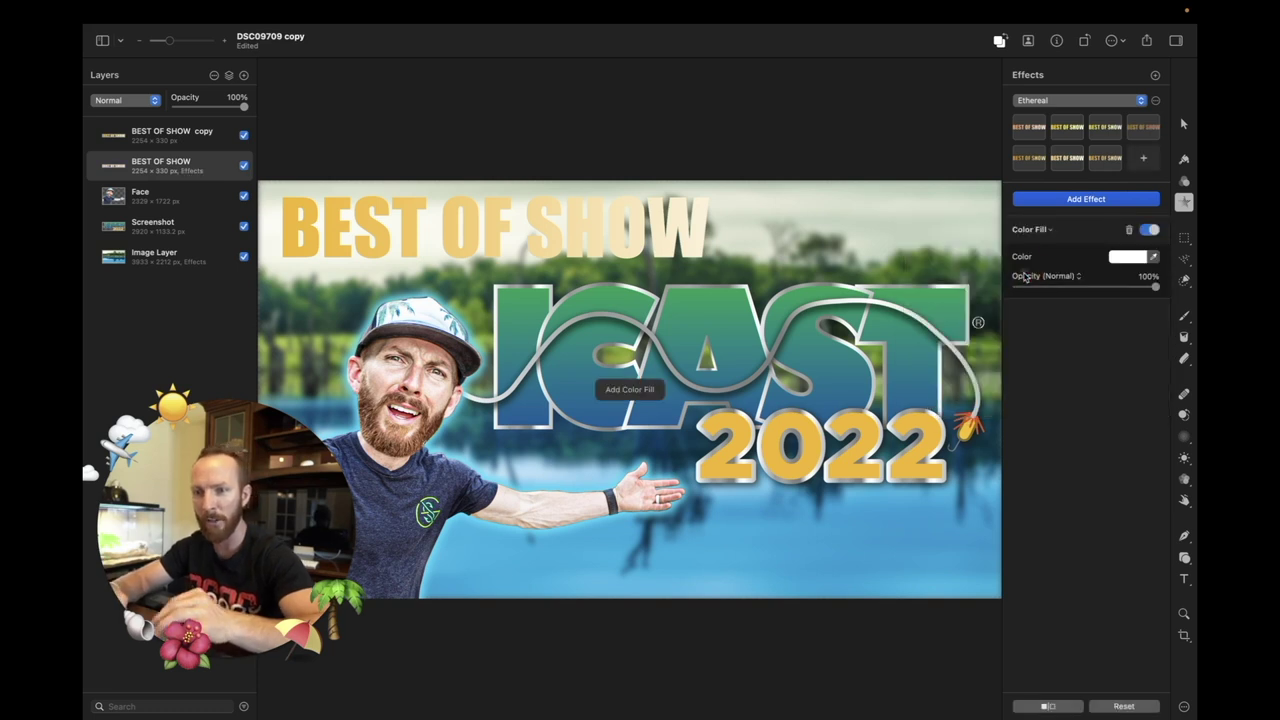
click(1128, 257)
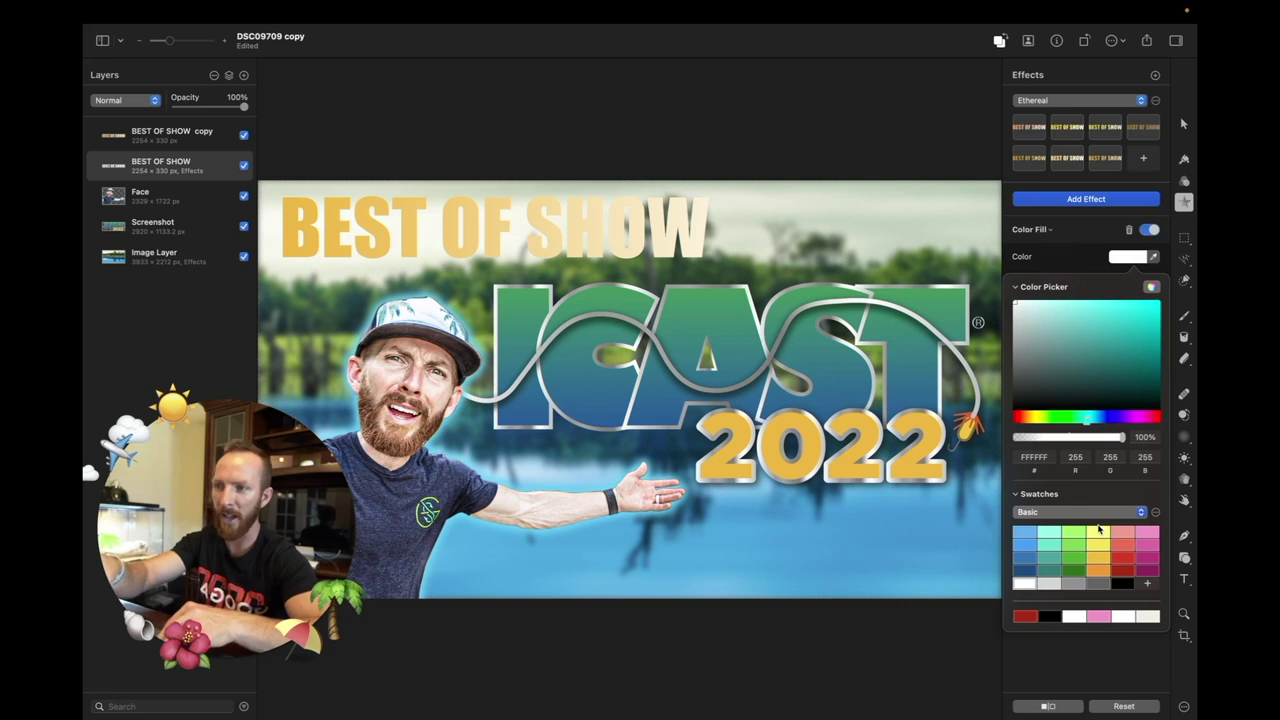
click(1123, 583)
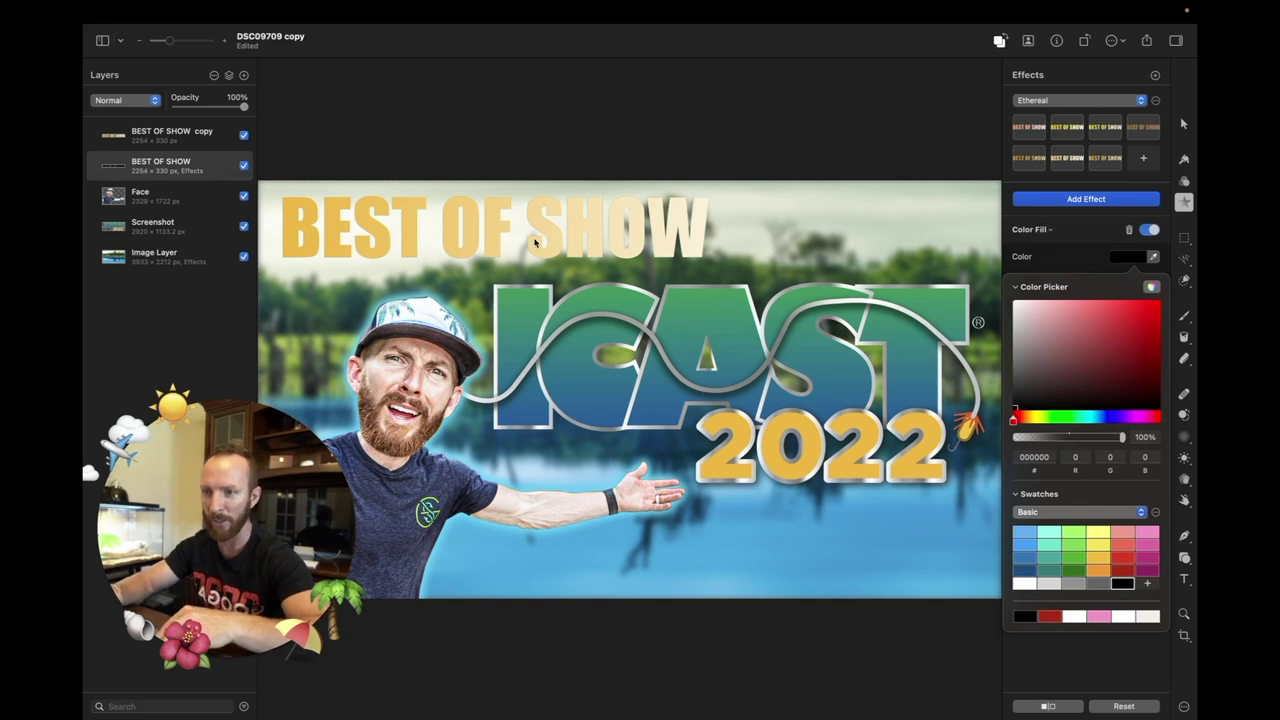
Try moving the gold BEST OF SHOW copy off the black layer beneath it, and undo the move
key(v)
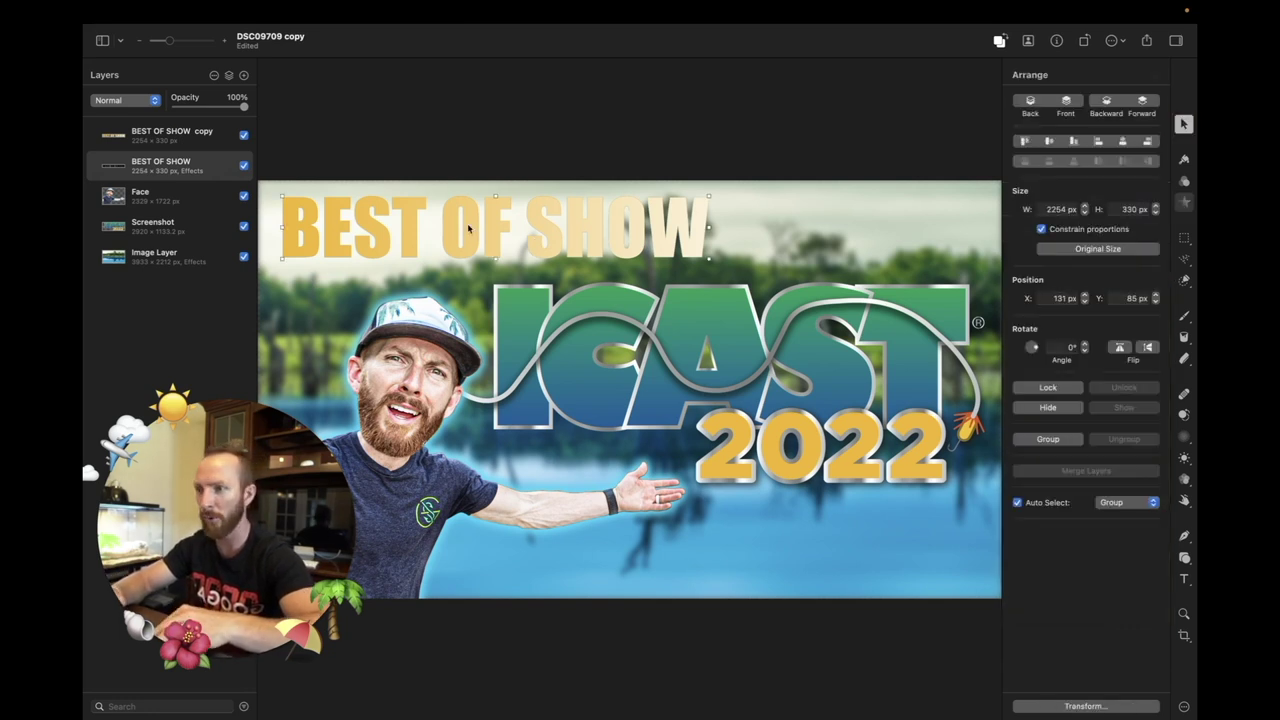
click(500, 231)
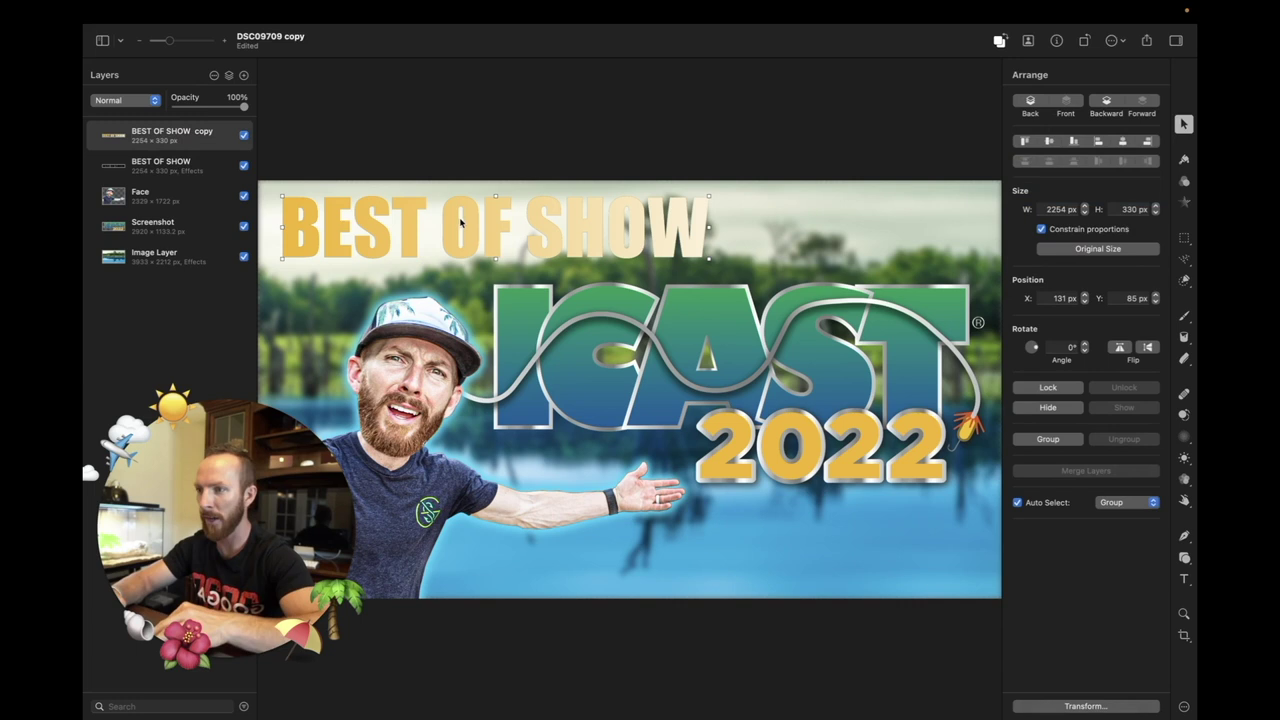
drag(452, 212, 500, 287)
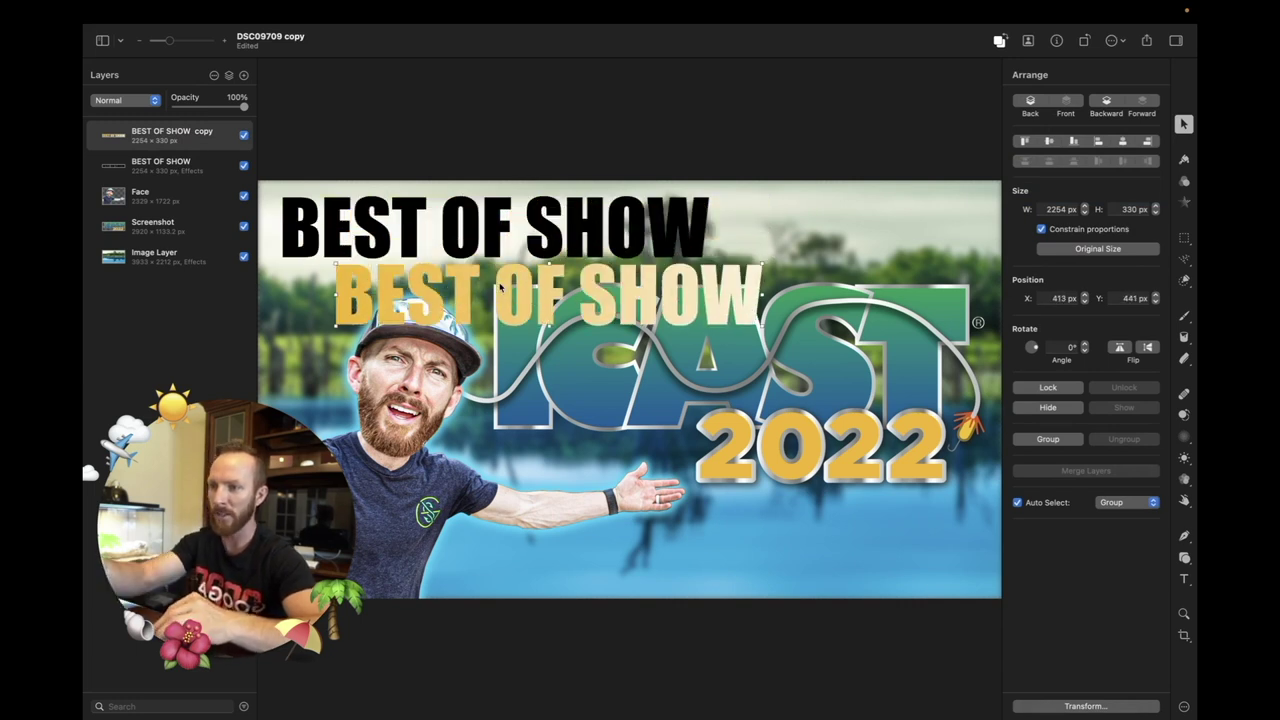
key(cmd+z)
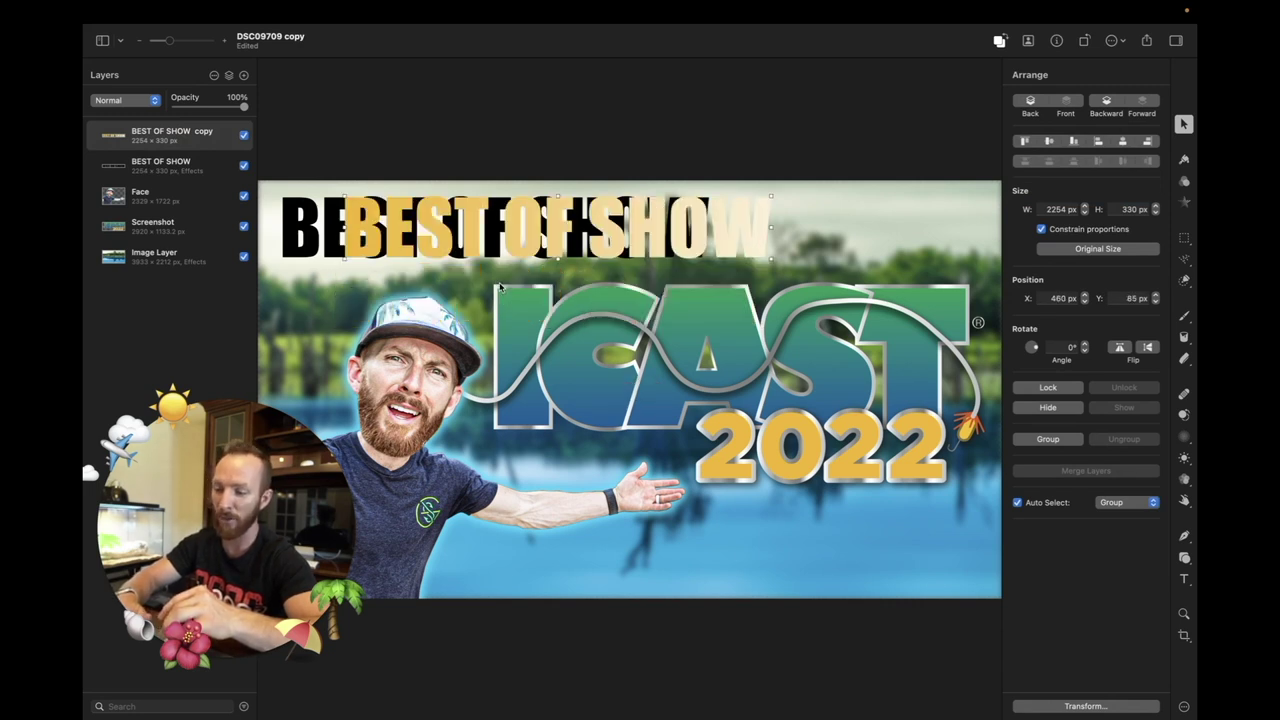
key(super+z)
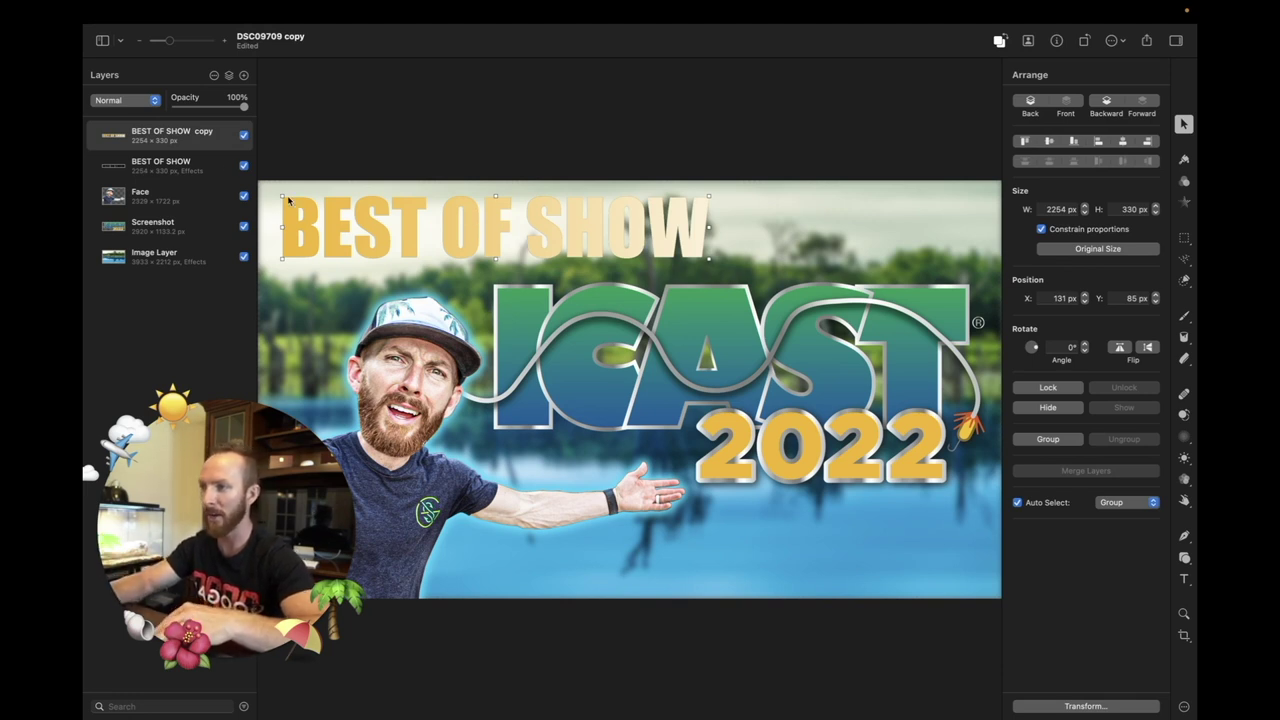
Add a Gaussian blur with a 39.9 px radius to the black BEST OF SHOW layer as a shadow
click(152, 171)
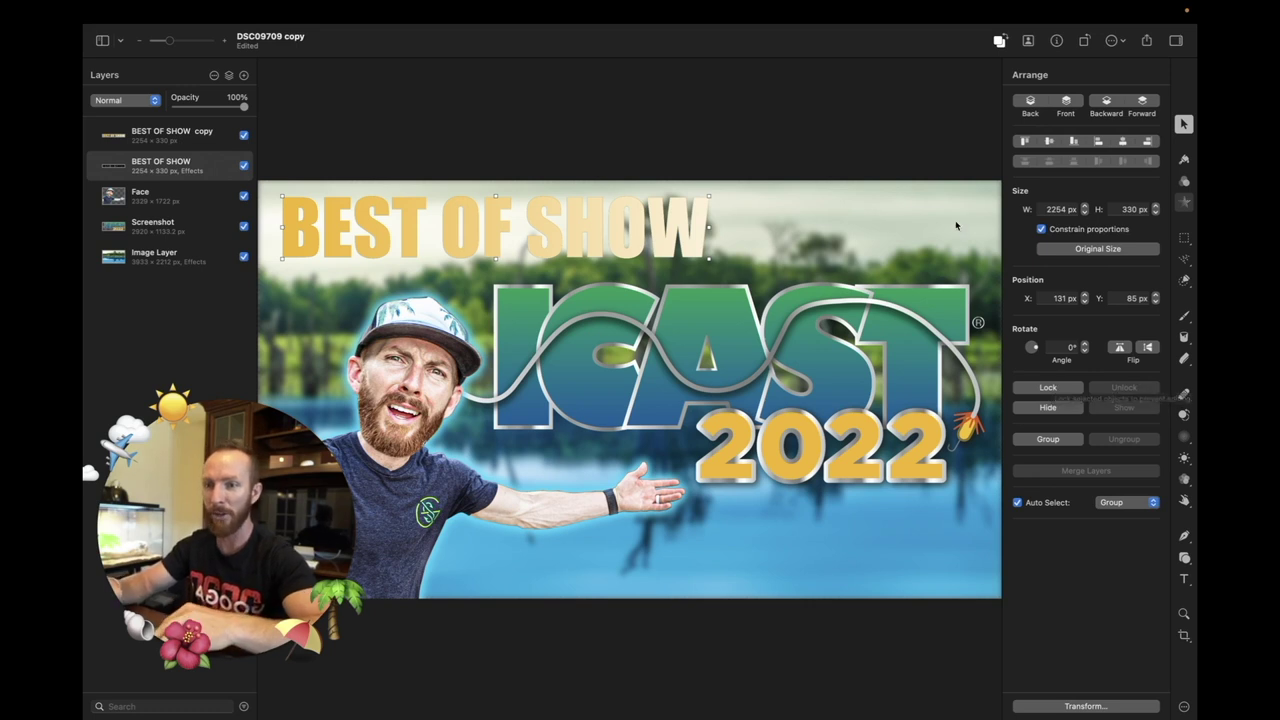
key(f)
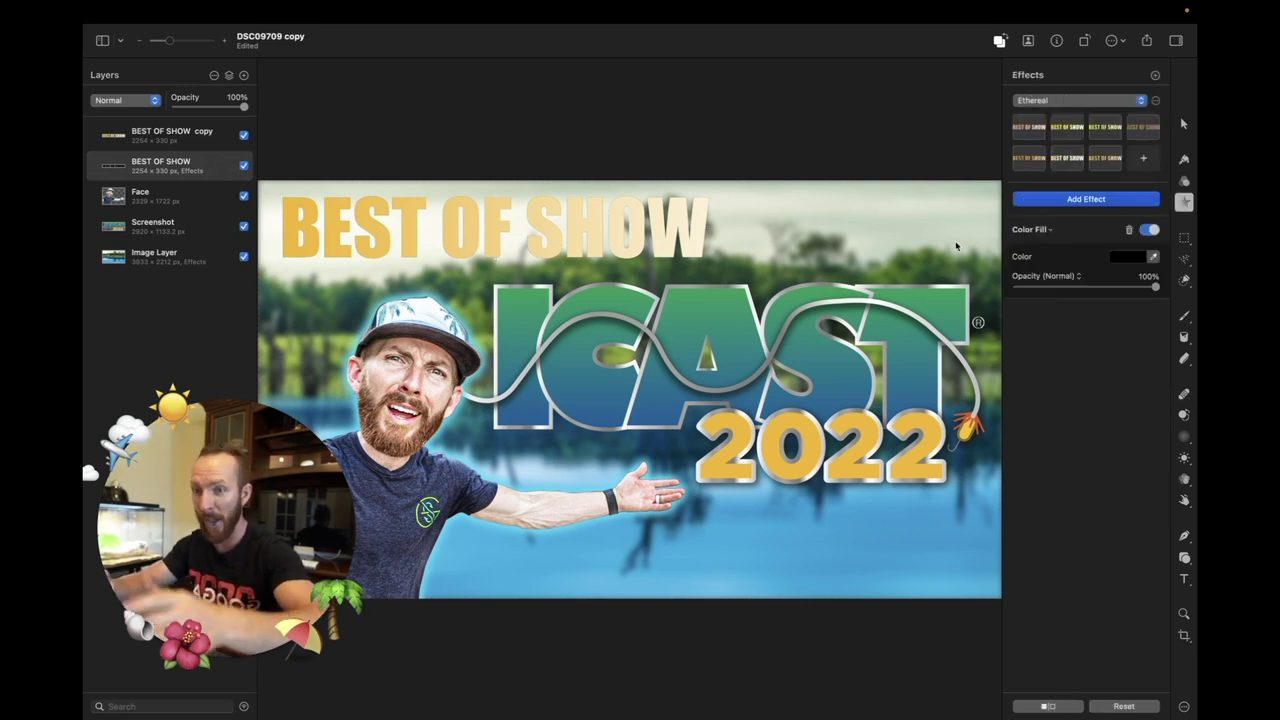
click(1084, 199)
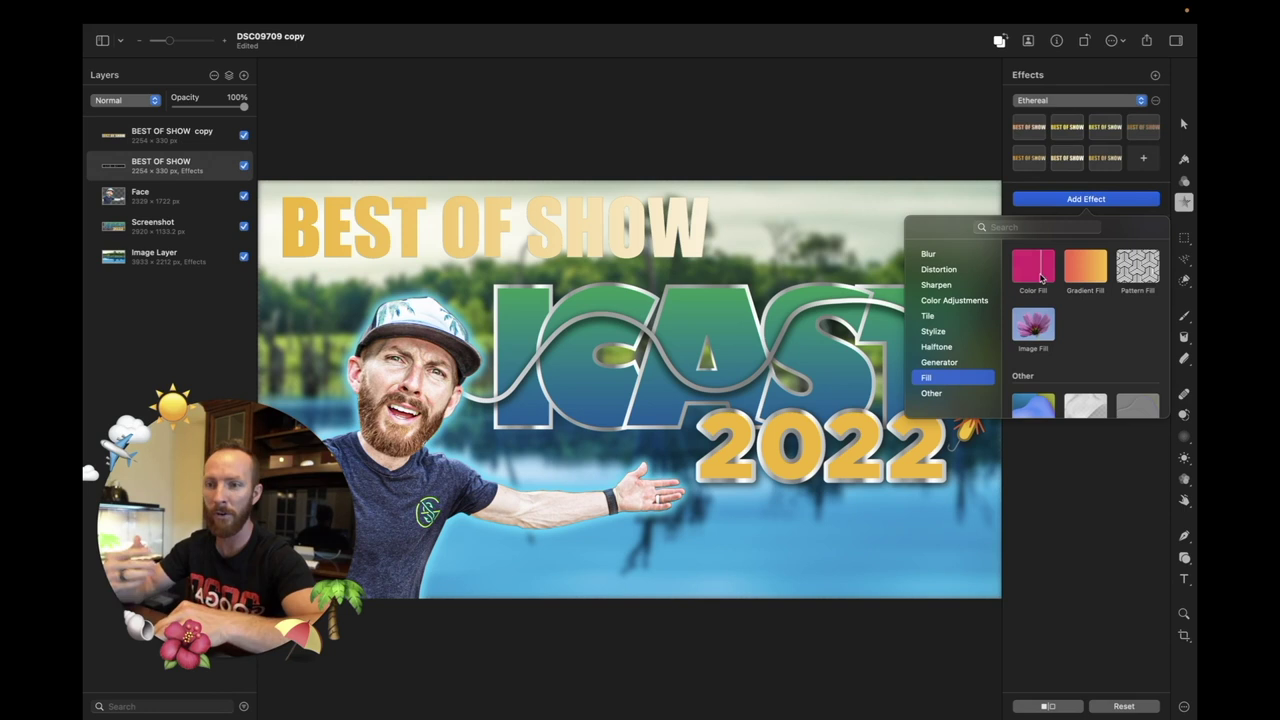
click(931, 255)
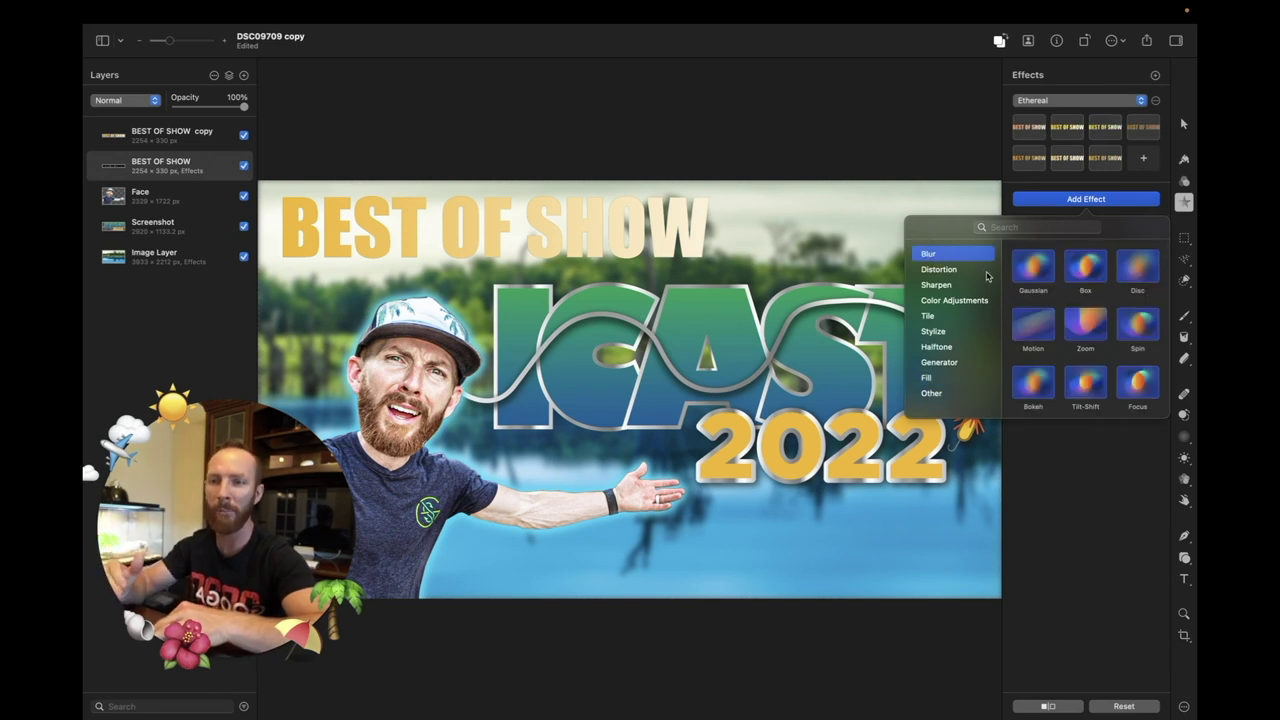
click(1030, 272)
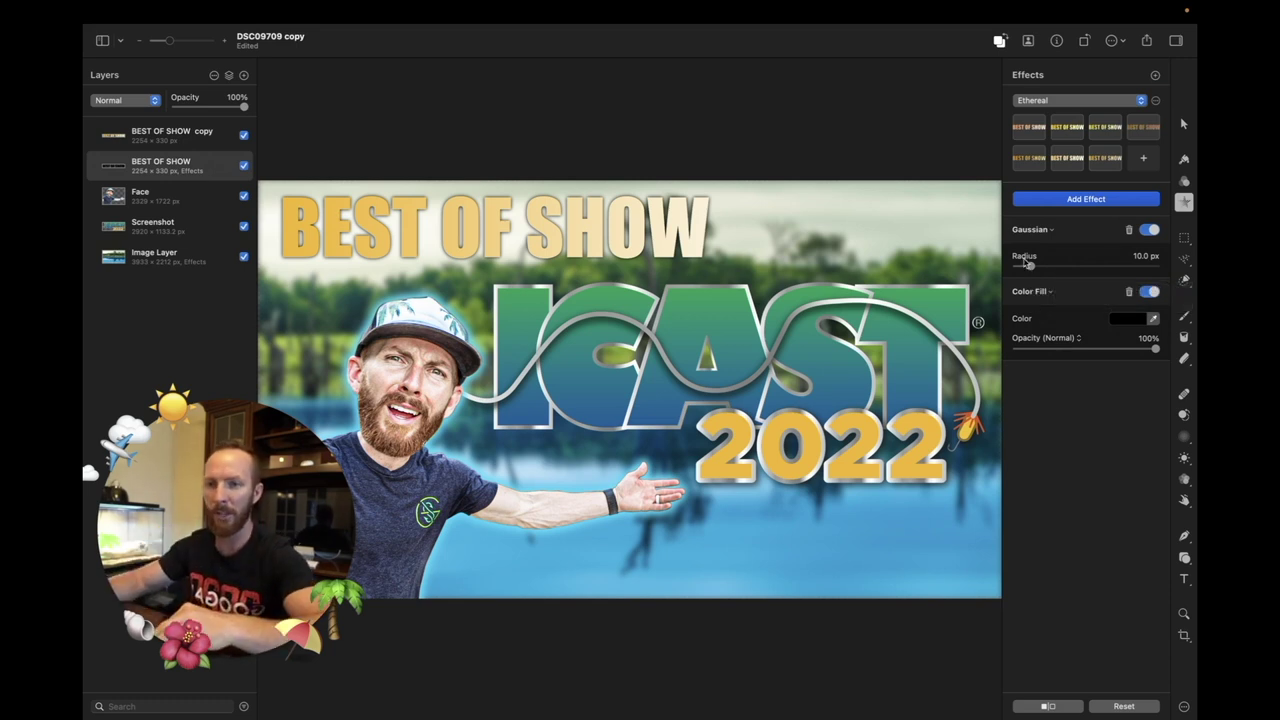
drag(1031, 266, 1070, 271)
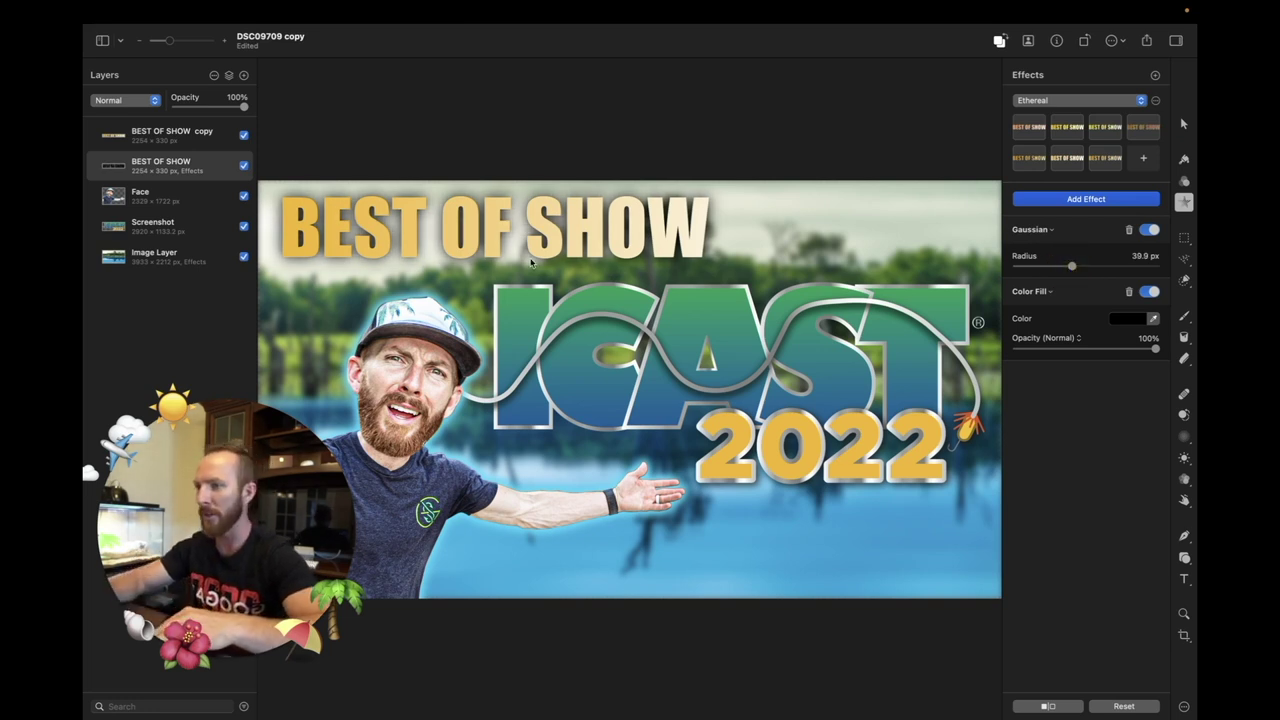
Duplicate the blurred black BEST OF SHOW layer twice to darken the shadow behind the title
right_click(160, 167)
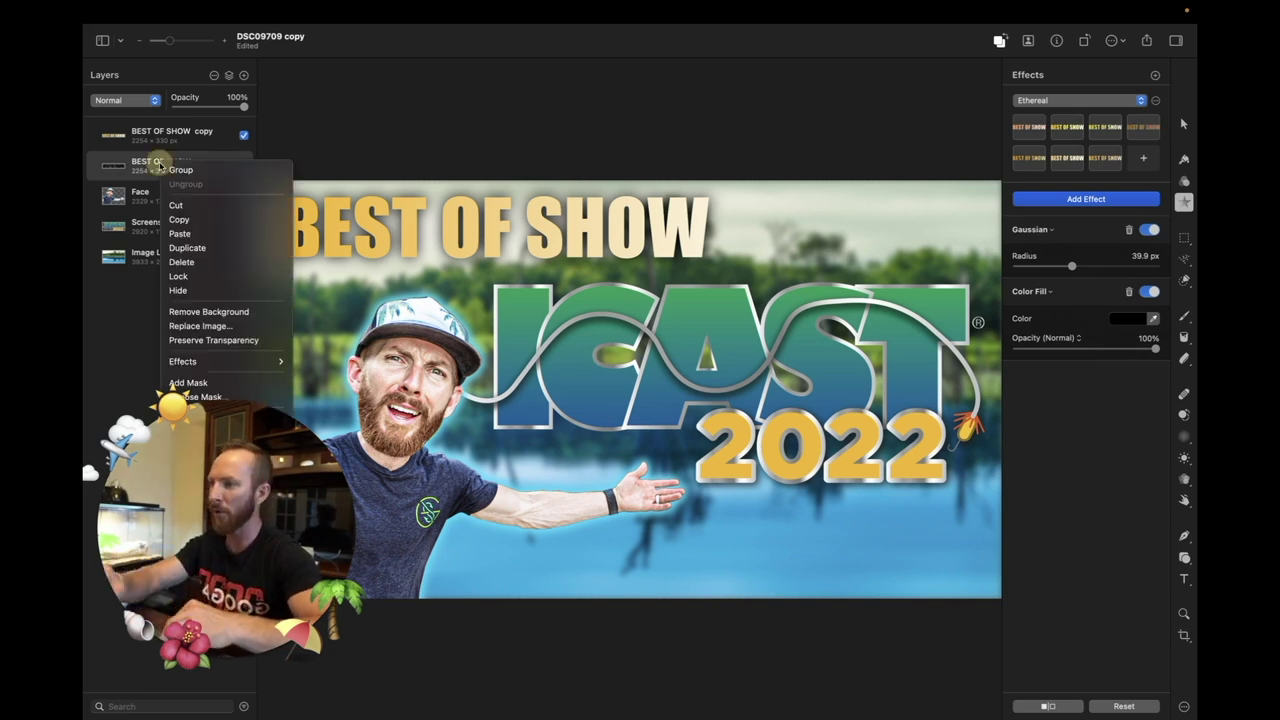
click(202, 248)
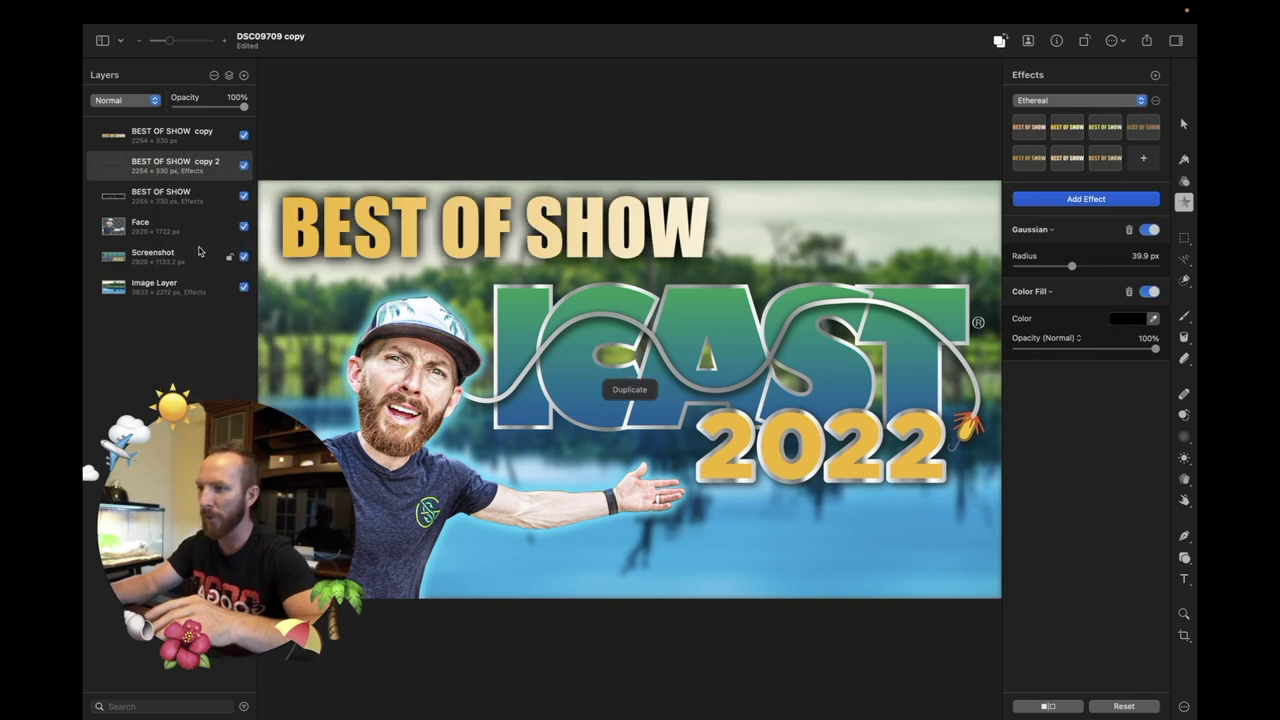
right_click(165, 195)
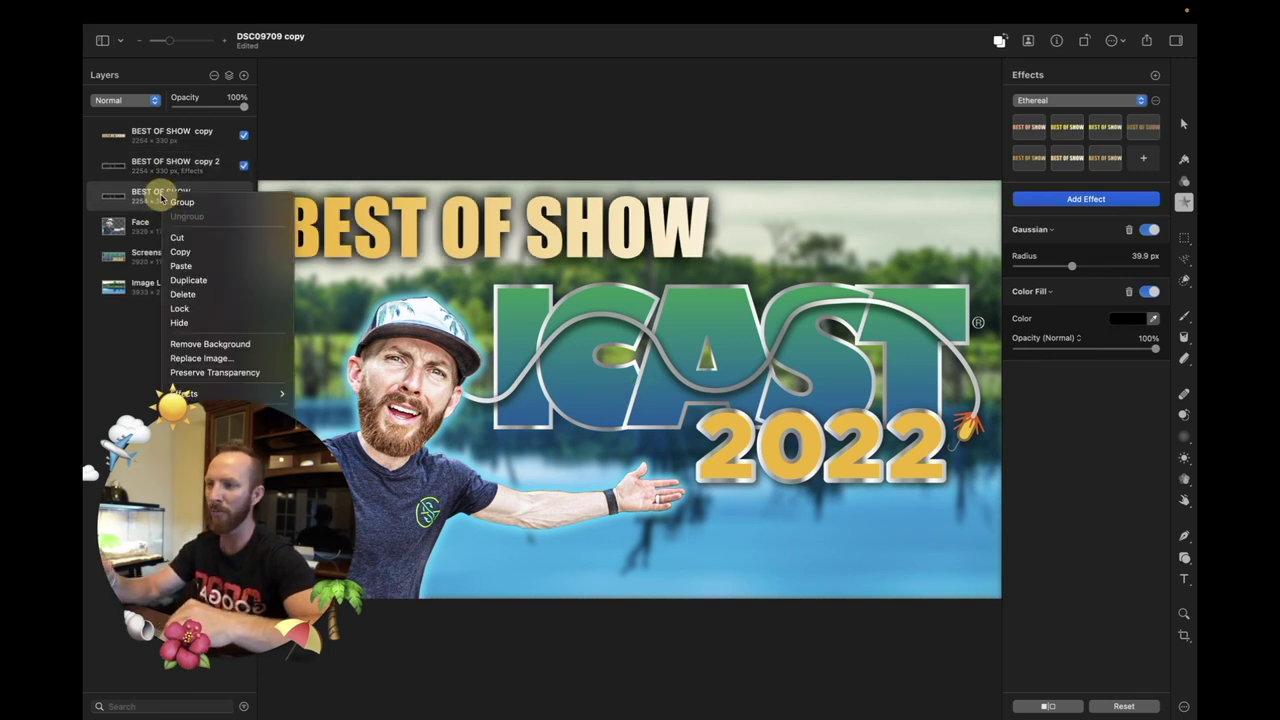
click(190, 280)
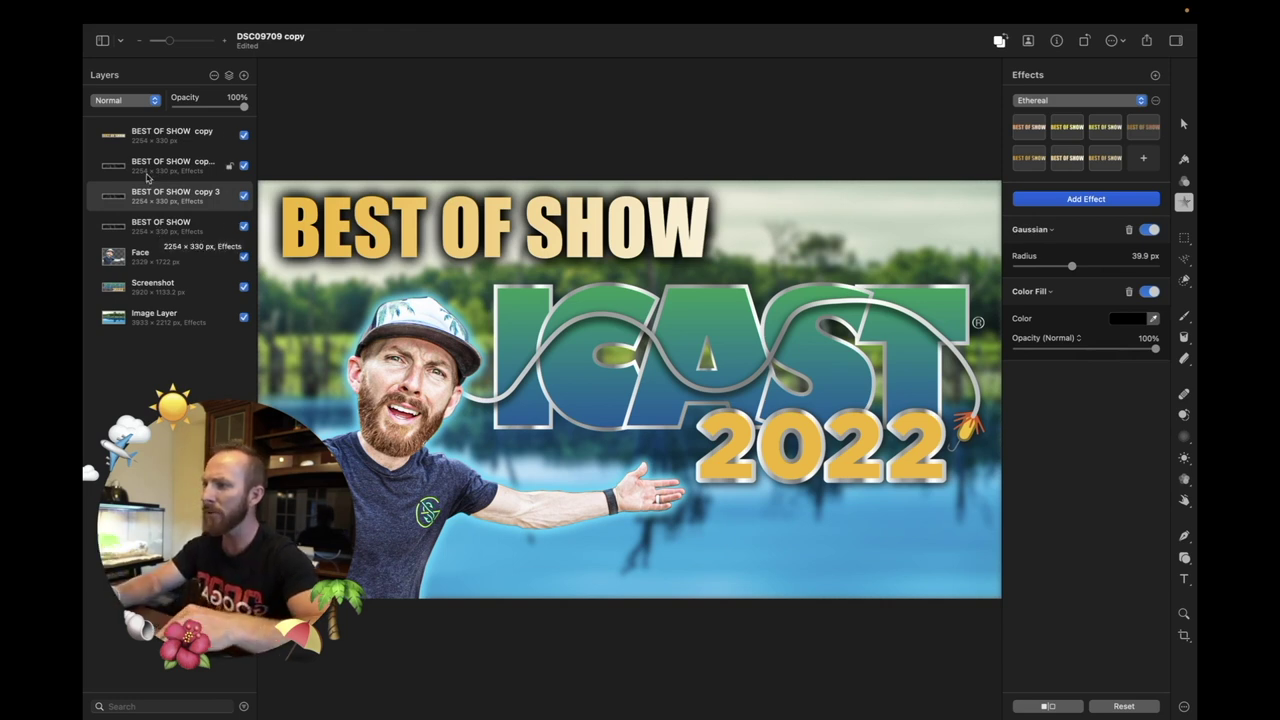
Merge the gold BEST OF SHOW layer and its three blurred black shadow layers into one layer
click(168, 228)
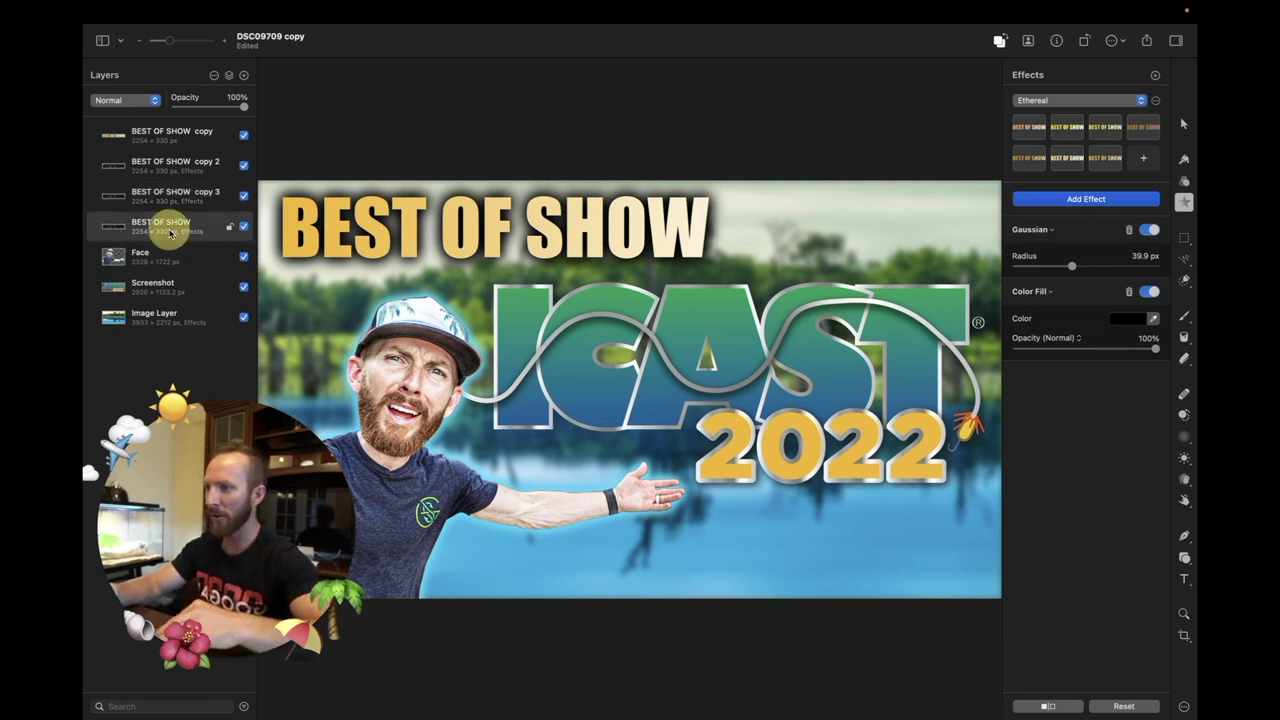
shift+click(168, 139)
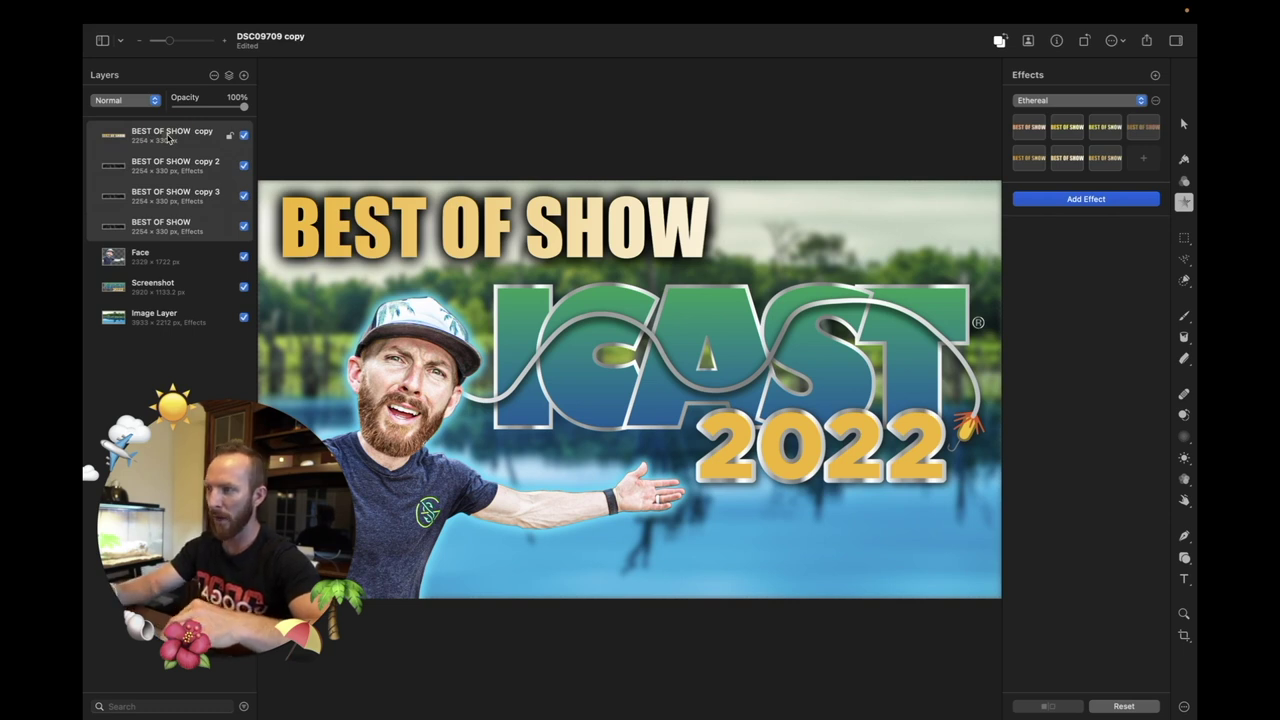
right_click(168, 139)
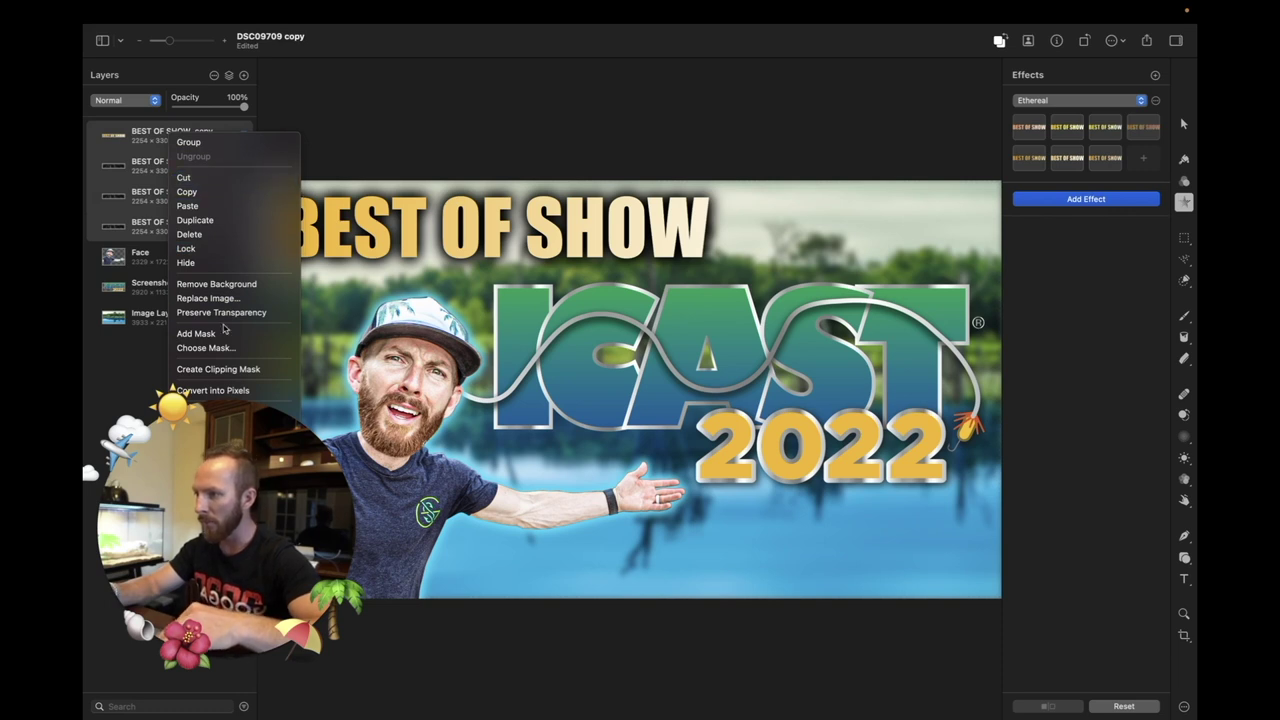
click(147, 377)
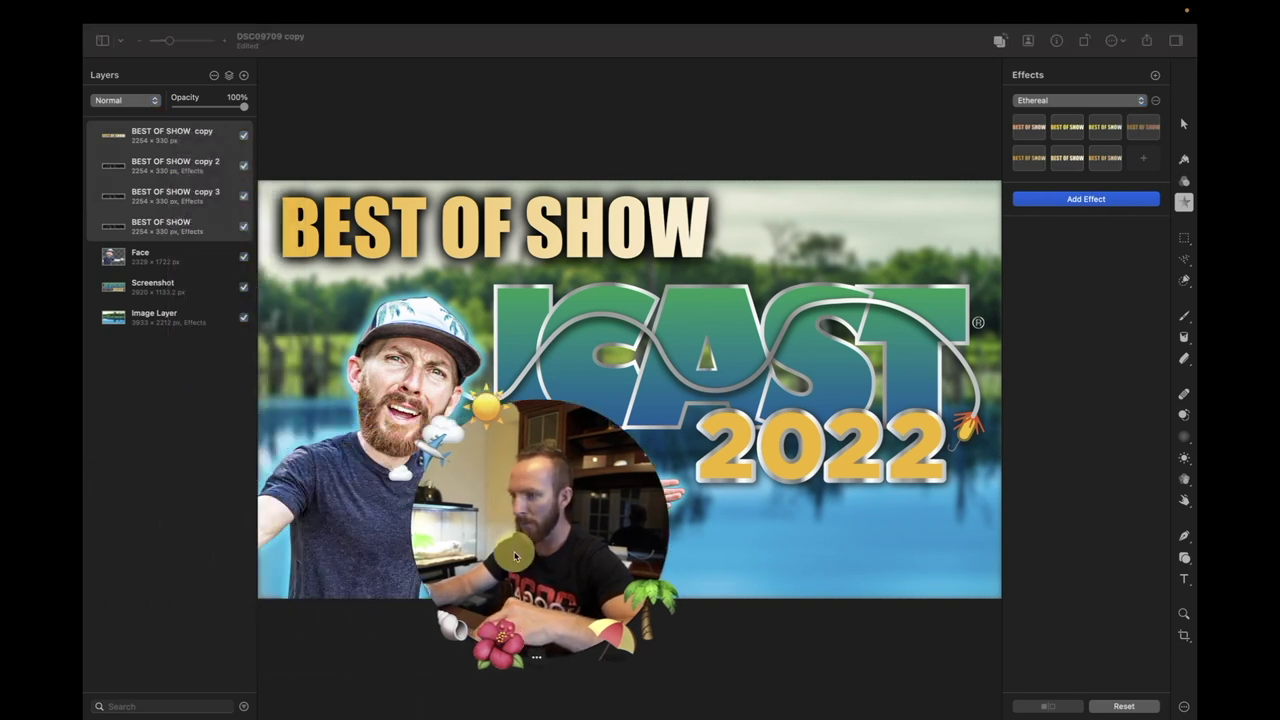
right_click(164, 147)
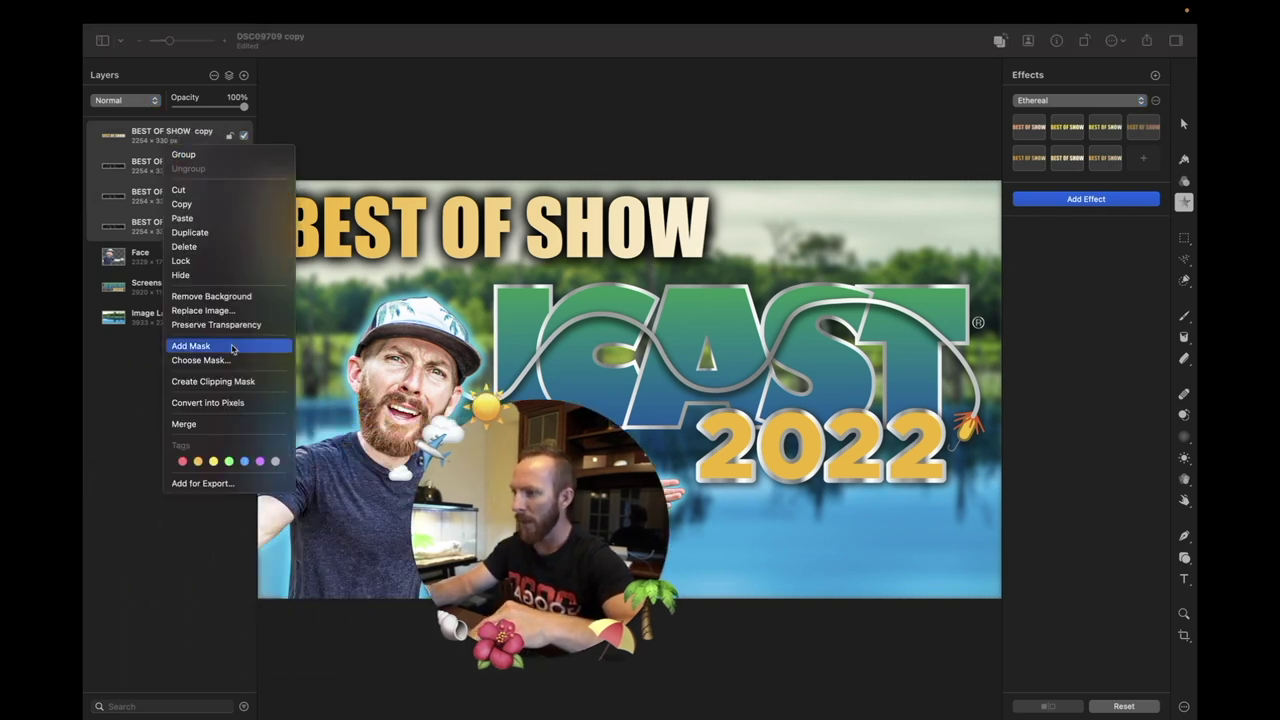
click(190, 431)
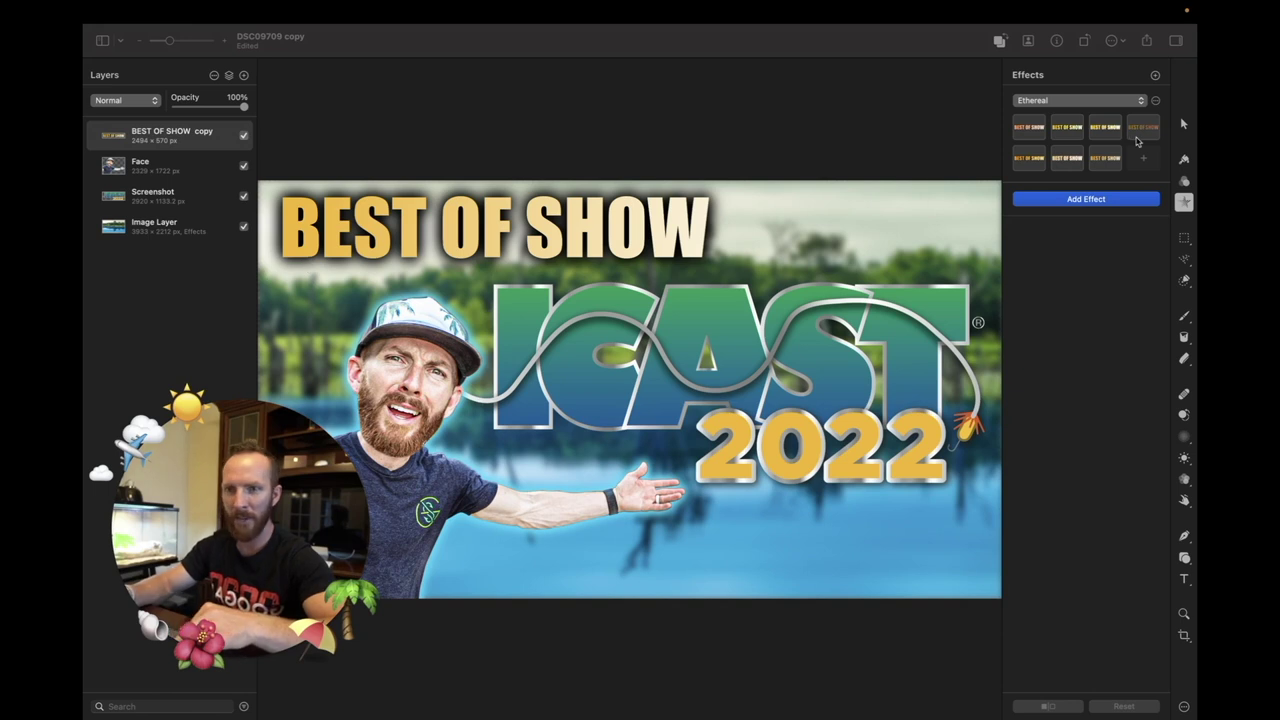
Try shifting the merged BEST OF SHOW title around the canvas and return it to X 11, Y -35 px
click(1184, 123)
drag(481, 229, 620, 355)
drag(720, 225, 484, 227)
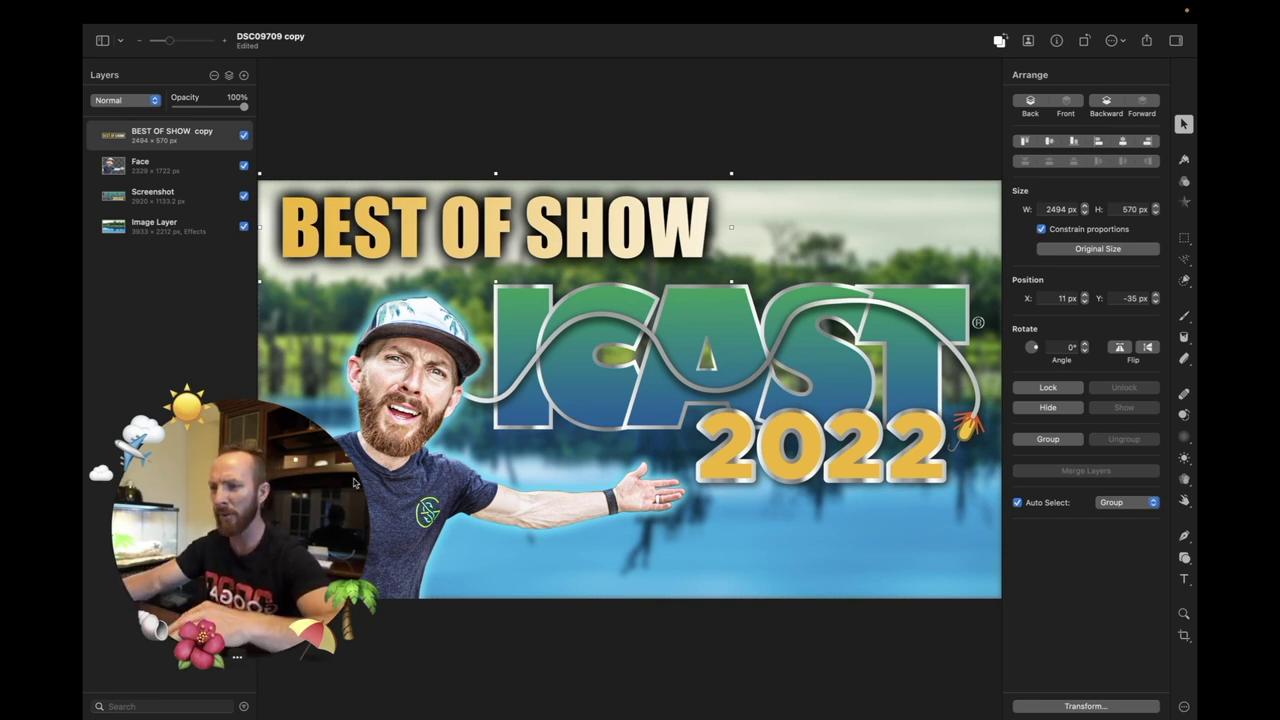
drag(216, 578, 666, 583)
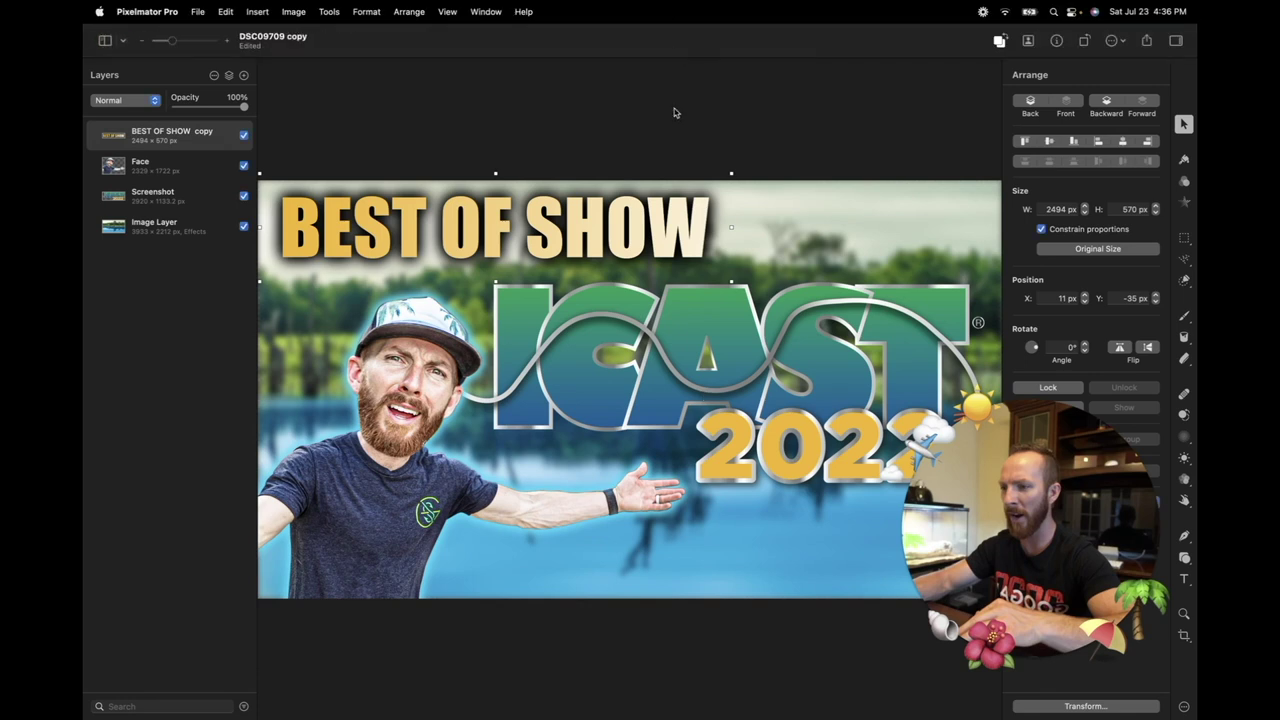
Add Berkley-PowerBait-PowerStinger.jpg from the thumbnail example folder to the thumbnail as a new layer
key(ctrl+super+f)
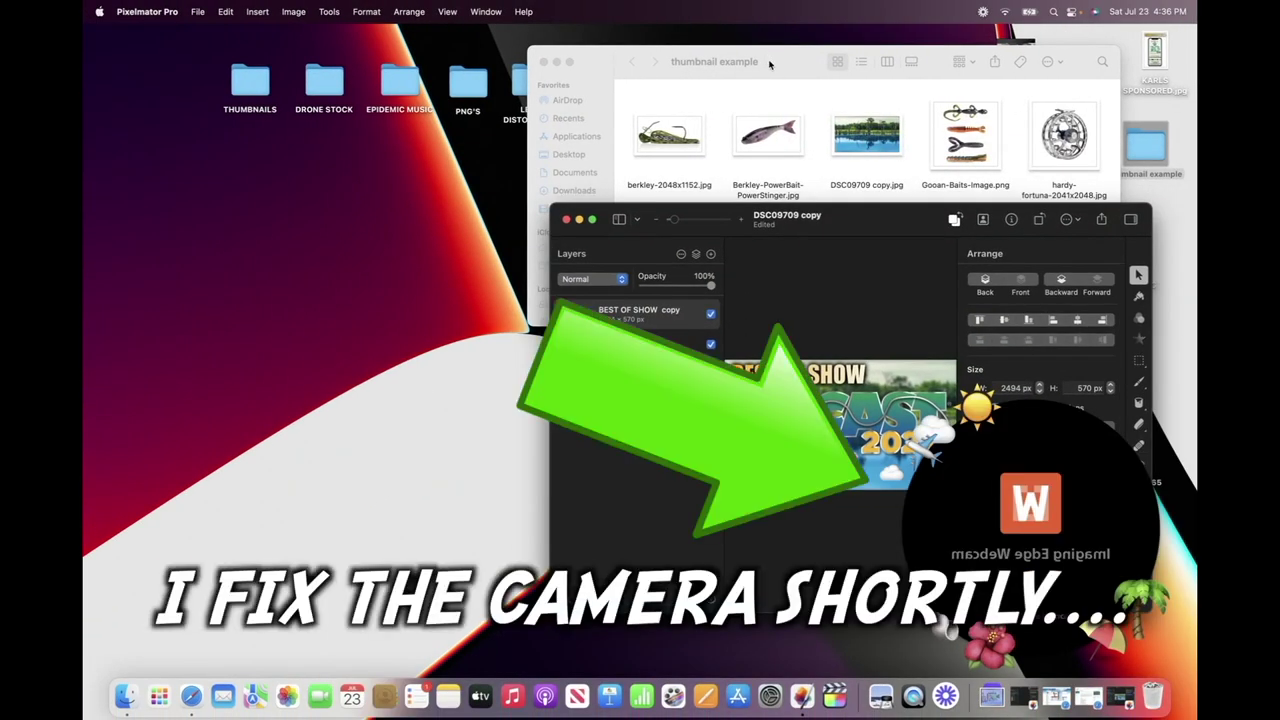
click(769, 64)
drag(788, 67, 561, 73)
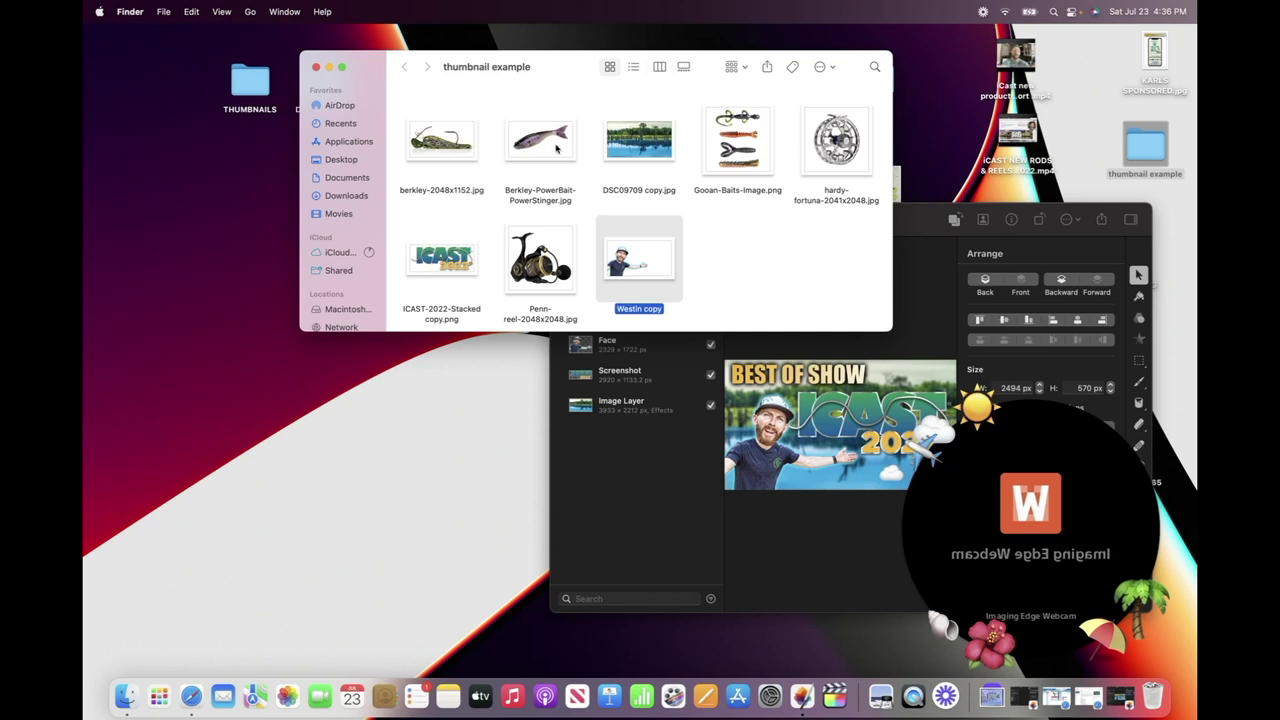
drag(547, 147, 815, 415)
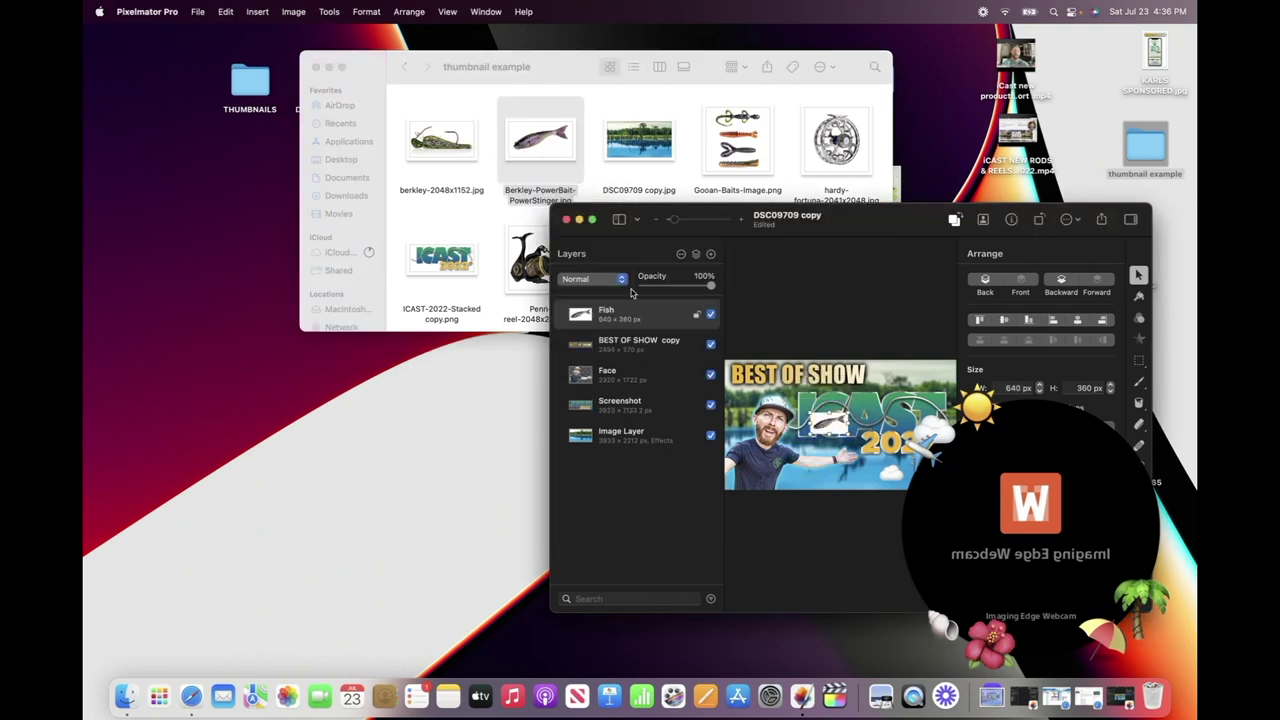
Enlarge the fish image to about 1550 × 872 px and move it over the person cutout, to about X 593 px
click(592, 220)
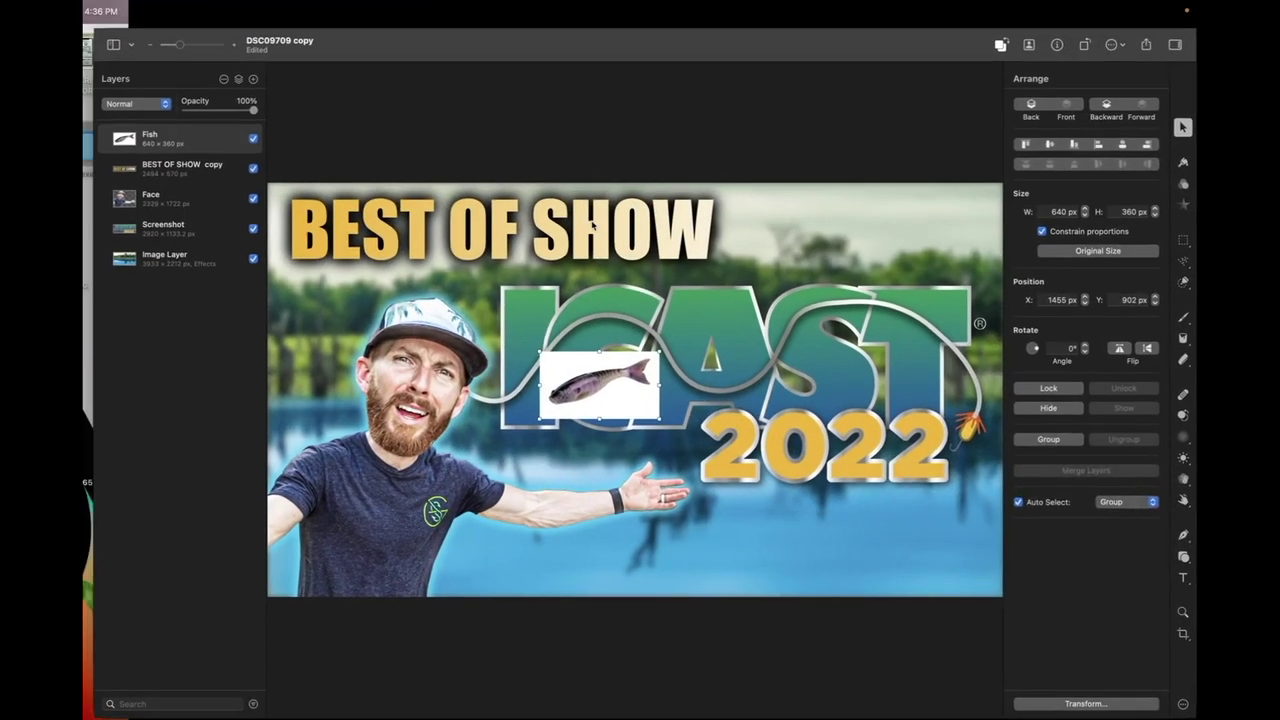
drag(655, 421, 826, 516)
drag(671, 427, 508, 420)
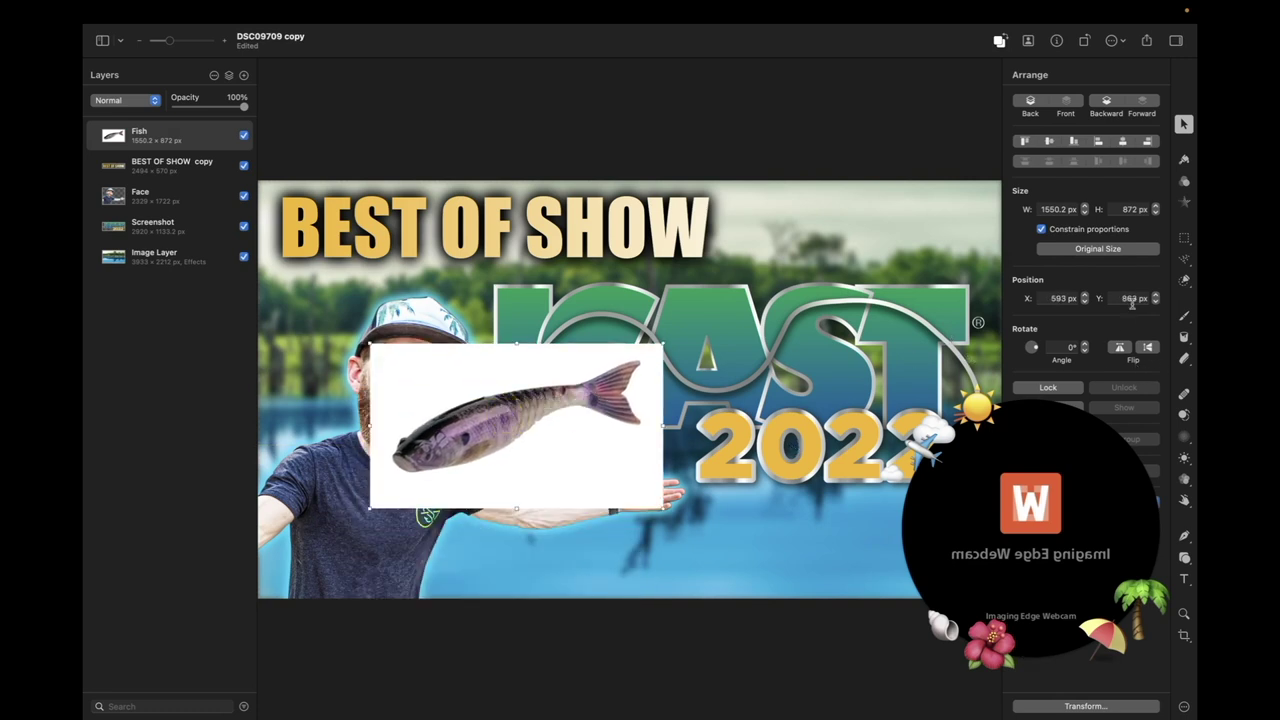
Try erasing a strip of the fish layer with the 100 px Hard Basic eraser and undo the stroke
click(1184, 361)
mouse_move(537, 384)
mouse_down()
mouse_move(478, 462)
mouse_move(488, 380)
mouse_move(418, 423)
mouse_move(620, 418)
mouse_move(530, 383)
mouse_move(486, 330)
mouse_move(496, 414)
mouse_move(638, 390)
mouse_move(549, 492)
mouse_up()
key(super+z)
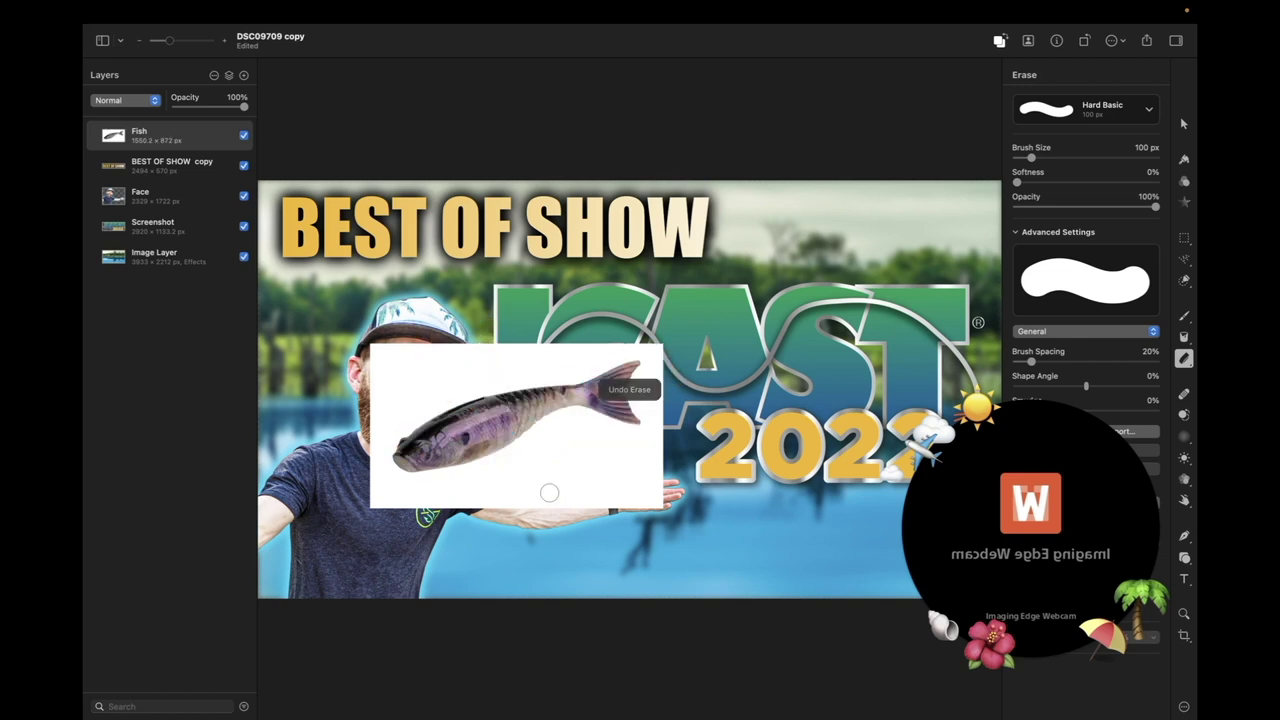
Remove the white background around the fish with Smart Erase at 100% opacity and smooth edges
right_click(1190, 369)
click(1152, 410)
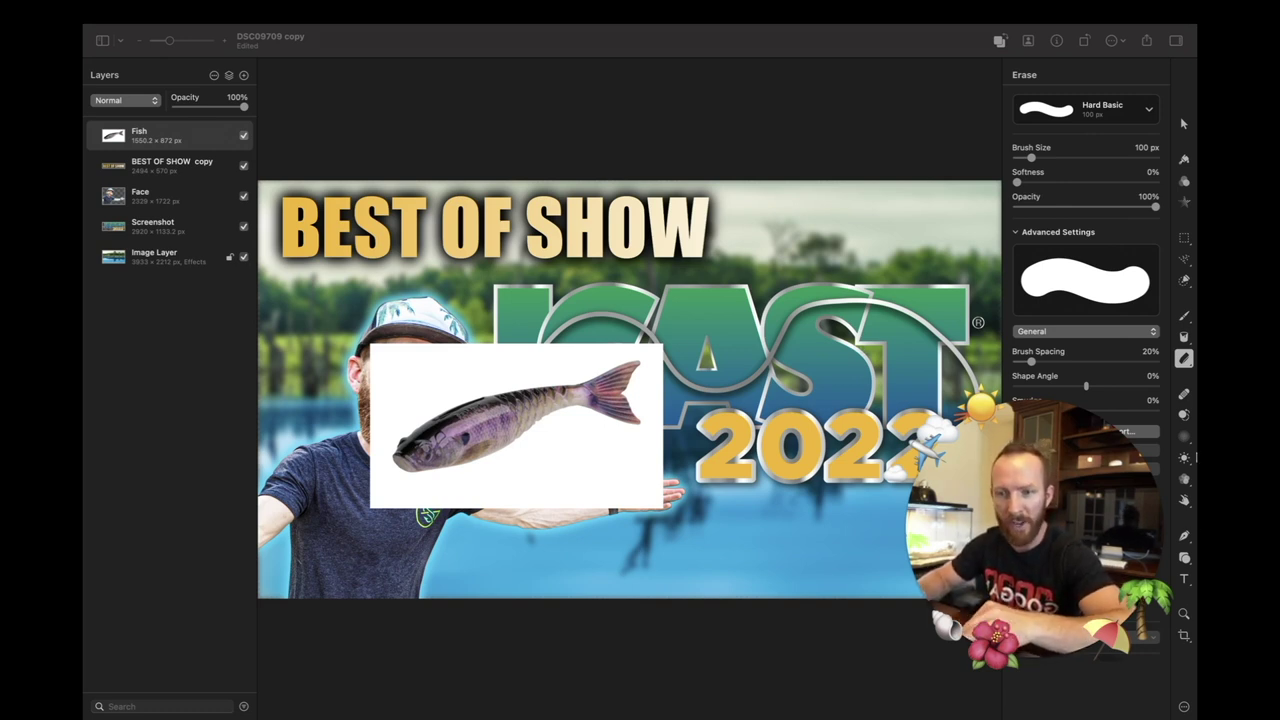
right_click(1191, 368)
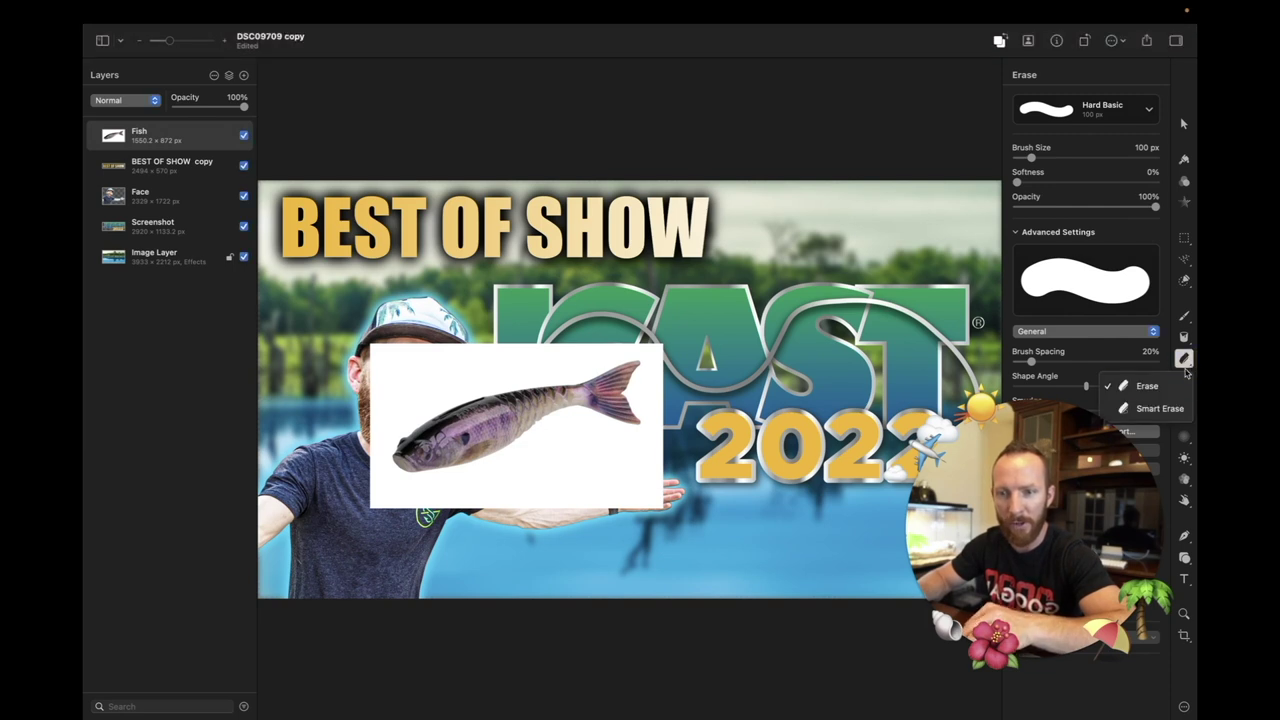
click(1147, 410)
right_click(1191, 368)
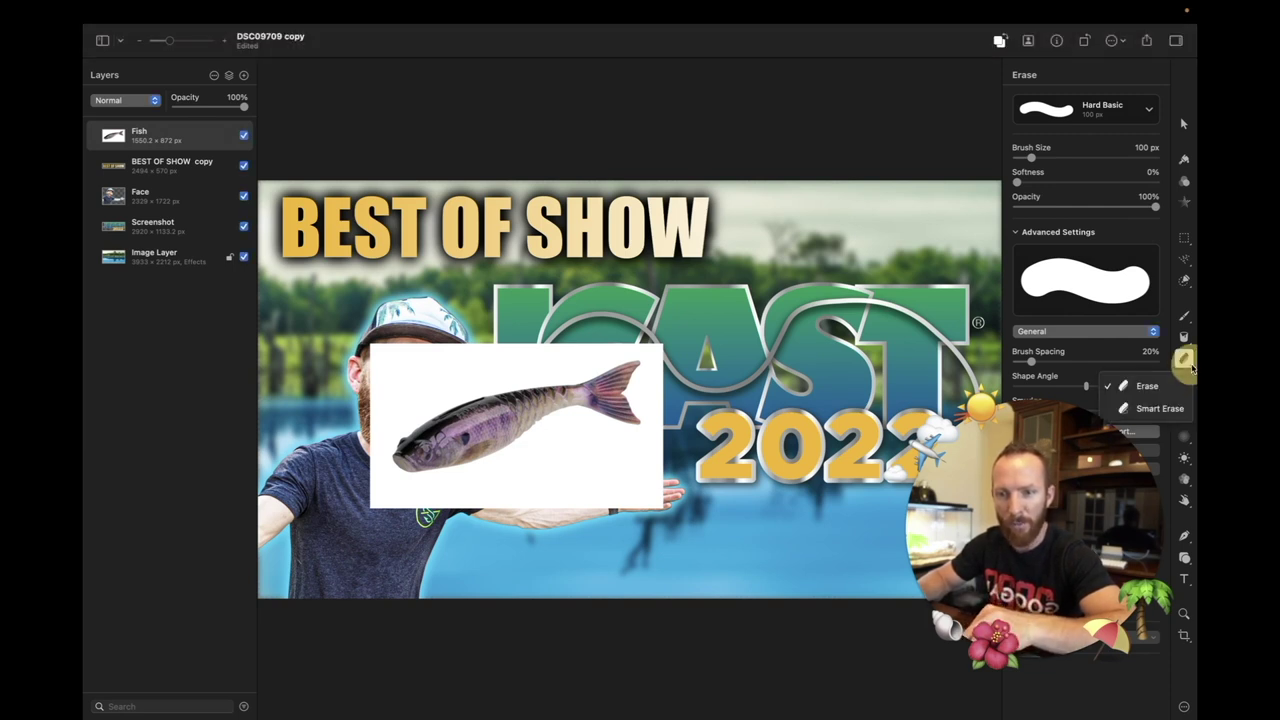
click(1170, 404)
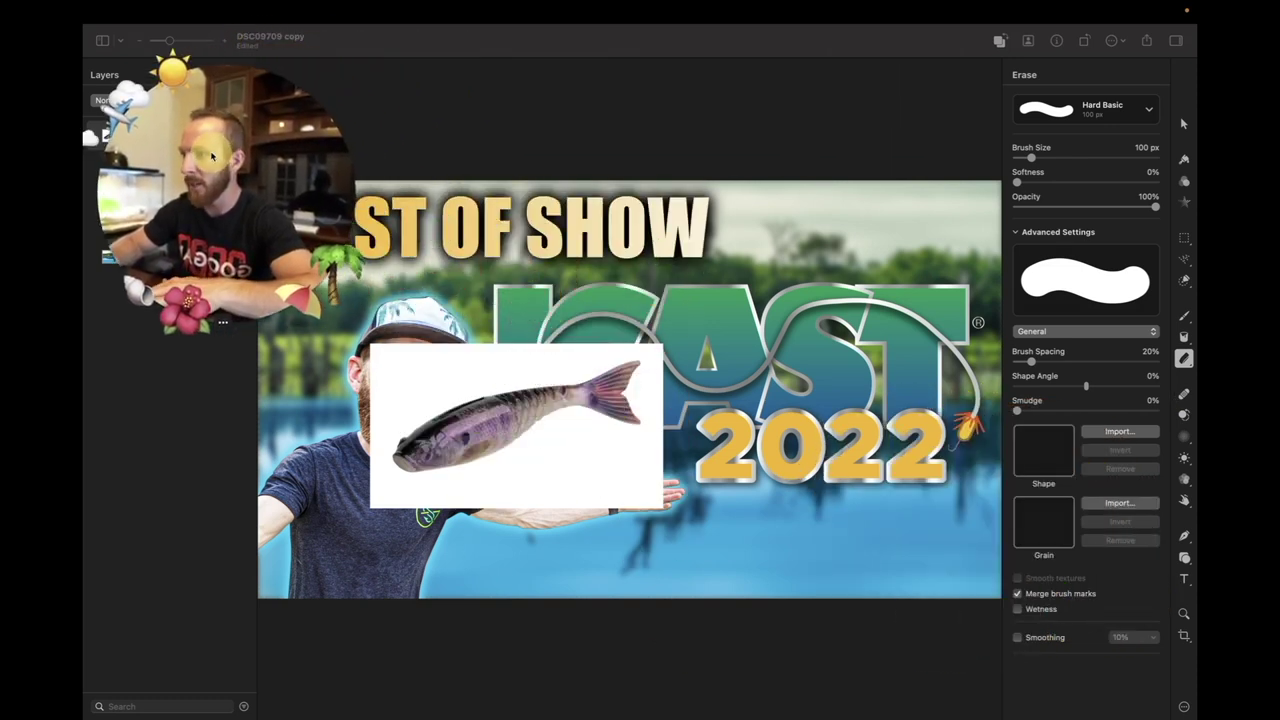
right_click(1190, 366)
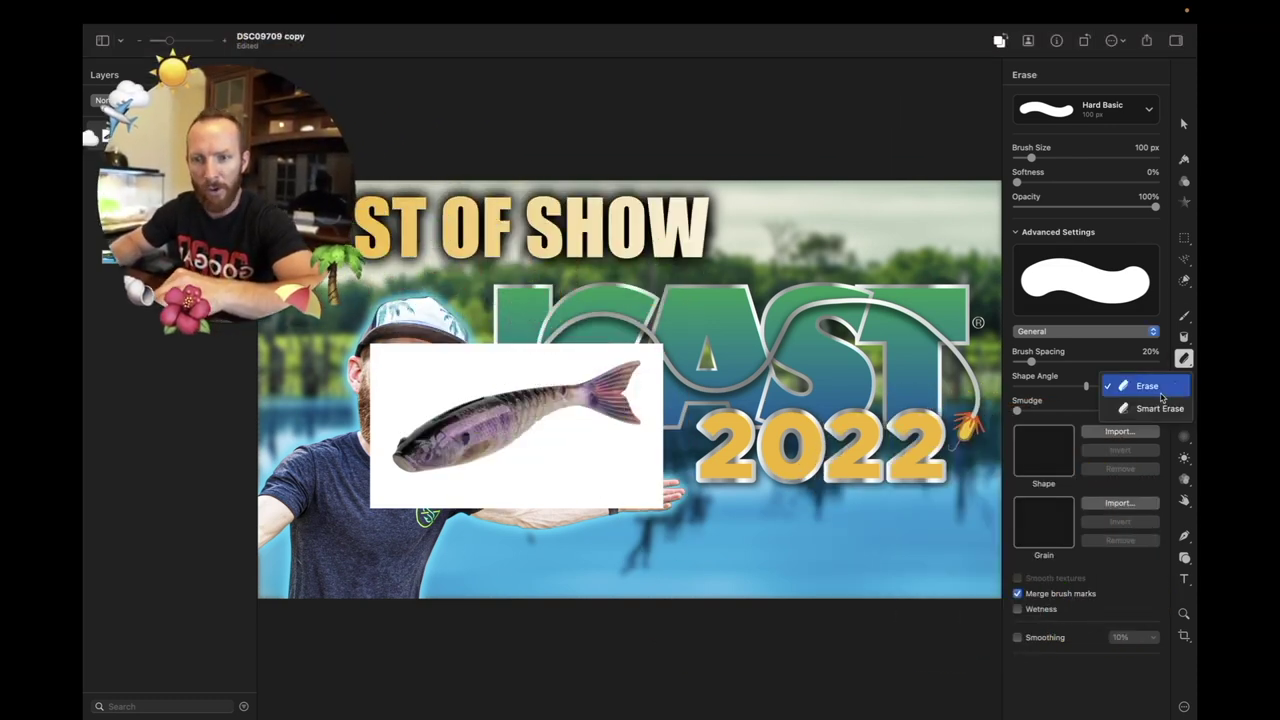
click(1148, 408)
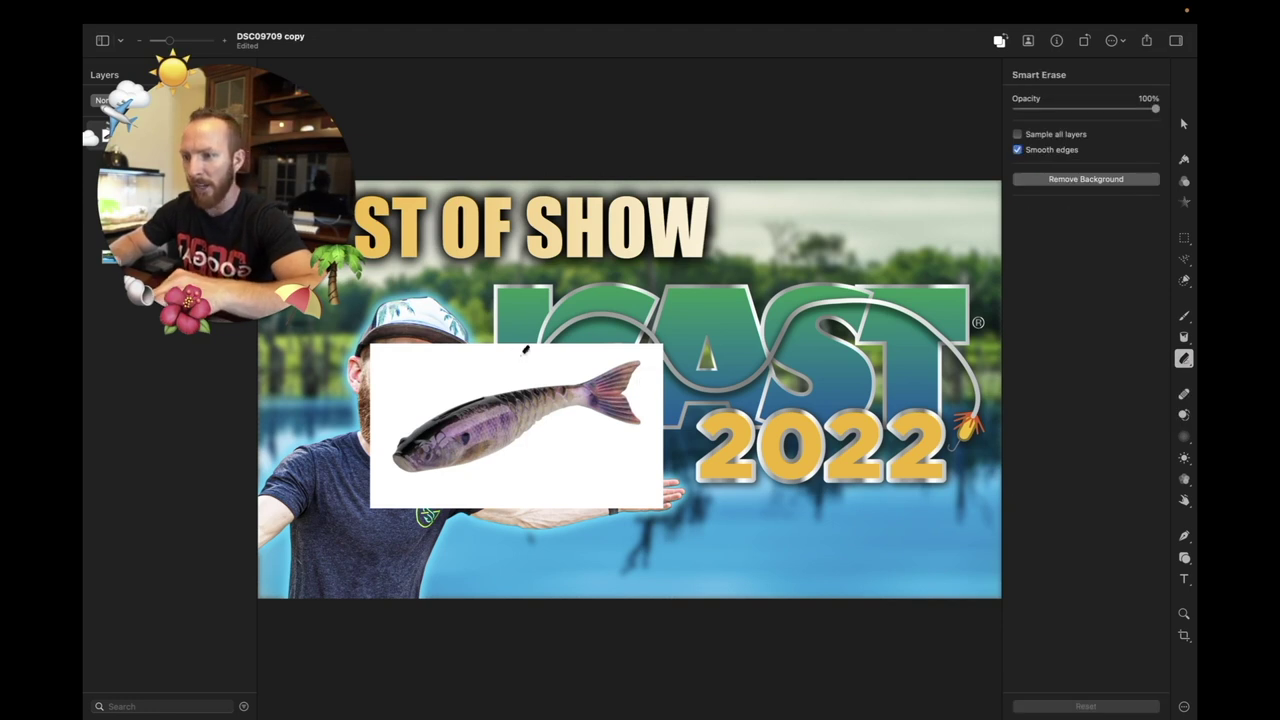
mouse_move(467, 368)
mouse_down()
mouse_move(535, 420)
mouse_move(455, 366)
mouse_move(489, 368)
mouse_up()
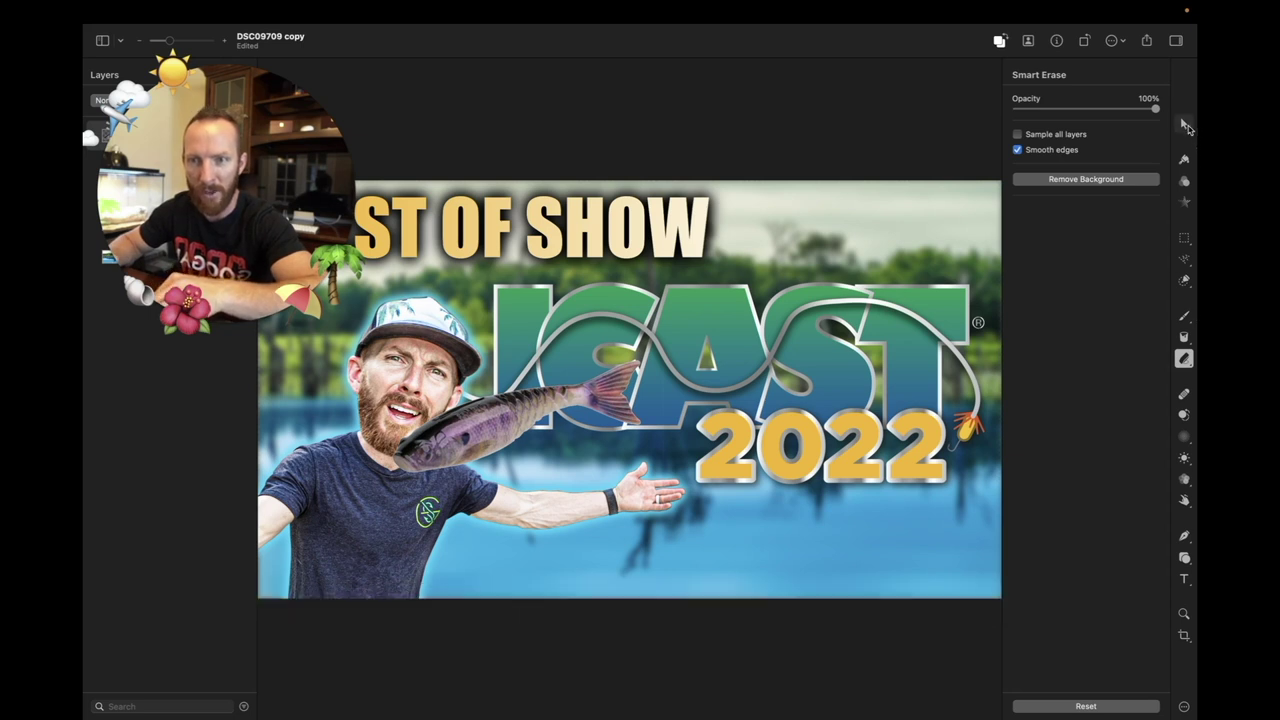
Move the fish beside the BEST OF SHOW title, above the ICAST logo, and scale it down to about 1452 × 816 px
key(v)
drag(493, 427, 820, 247)
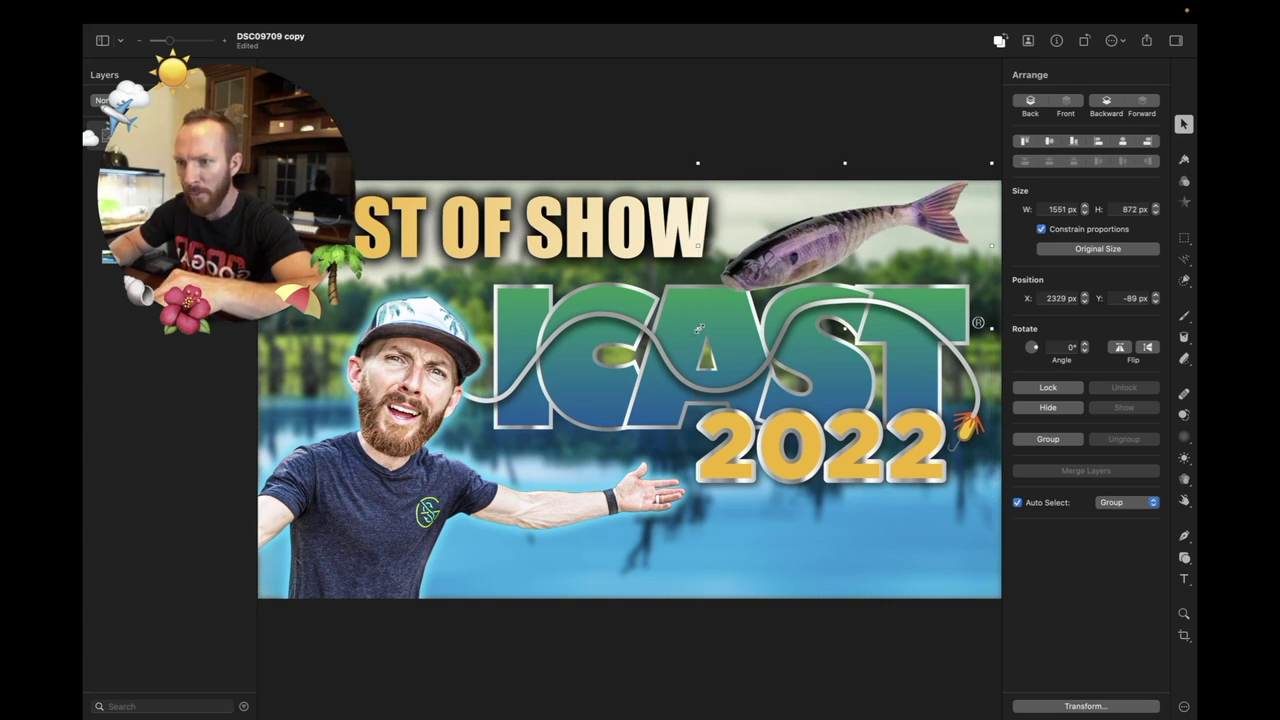
drag(699, 330, 718, 319)
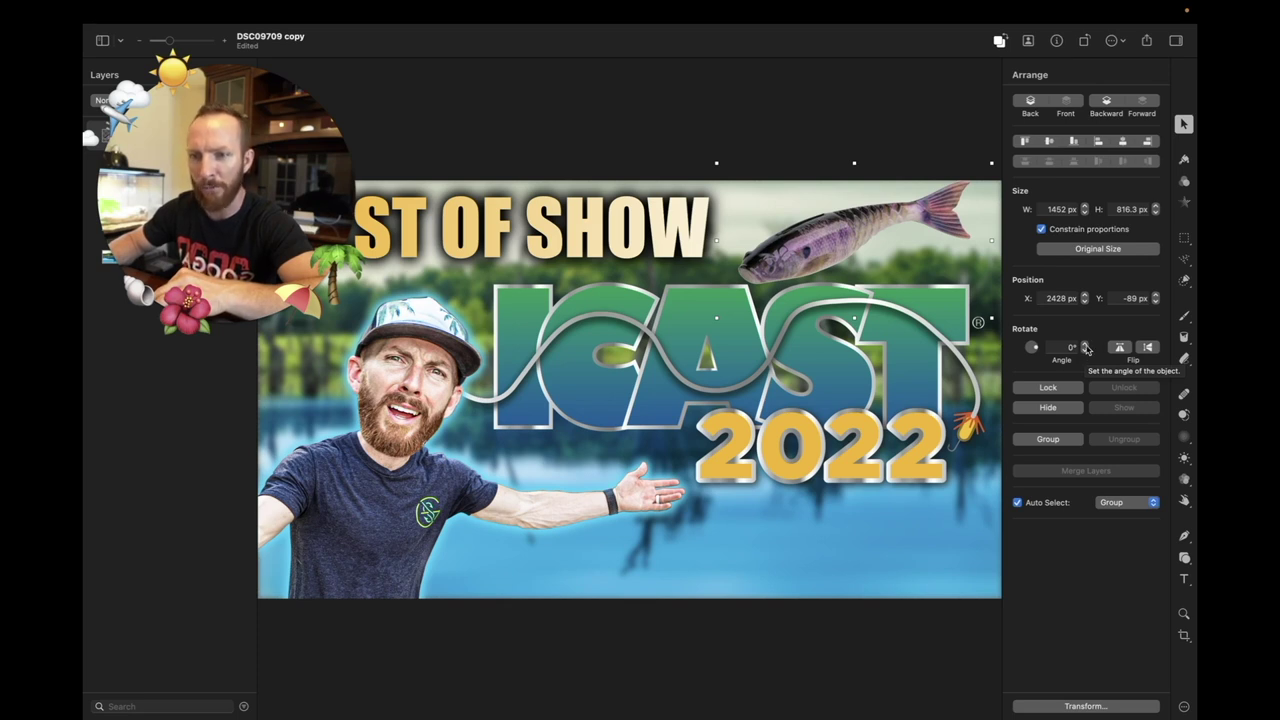
Rotate the fish to 354° and nudge it to X 2389.3, Y -168.7 px
click(1085, 344)
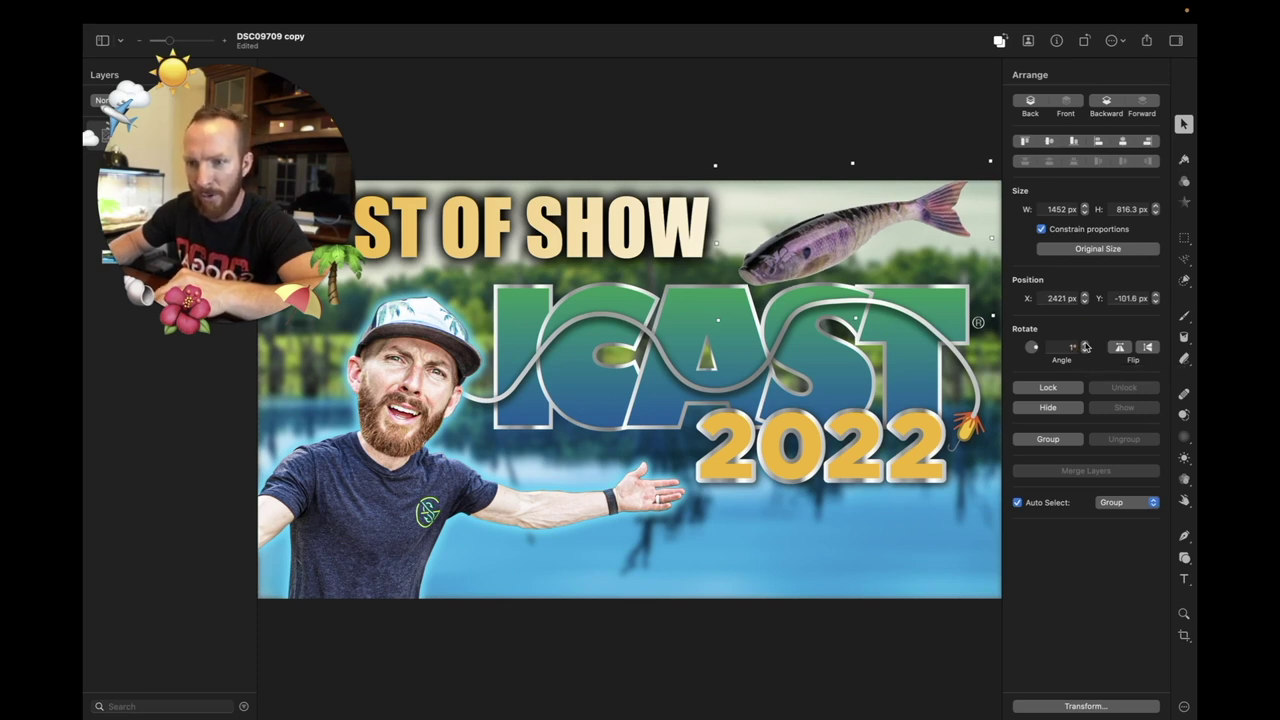
click(1085, 345)
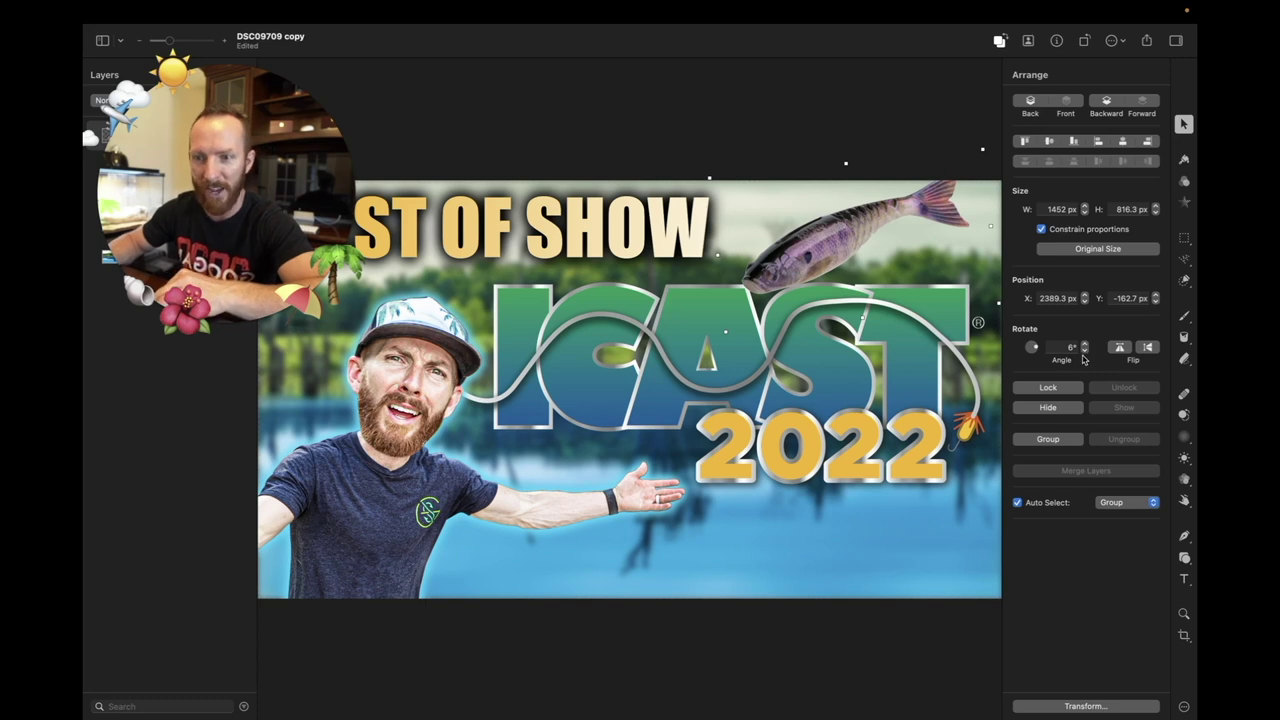
click(1085, 350)
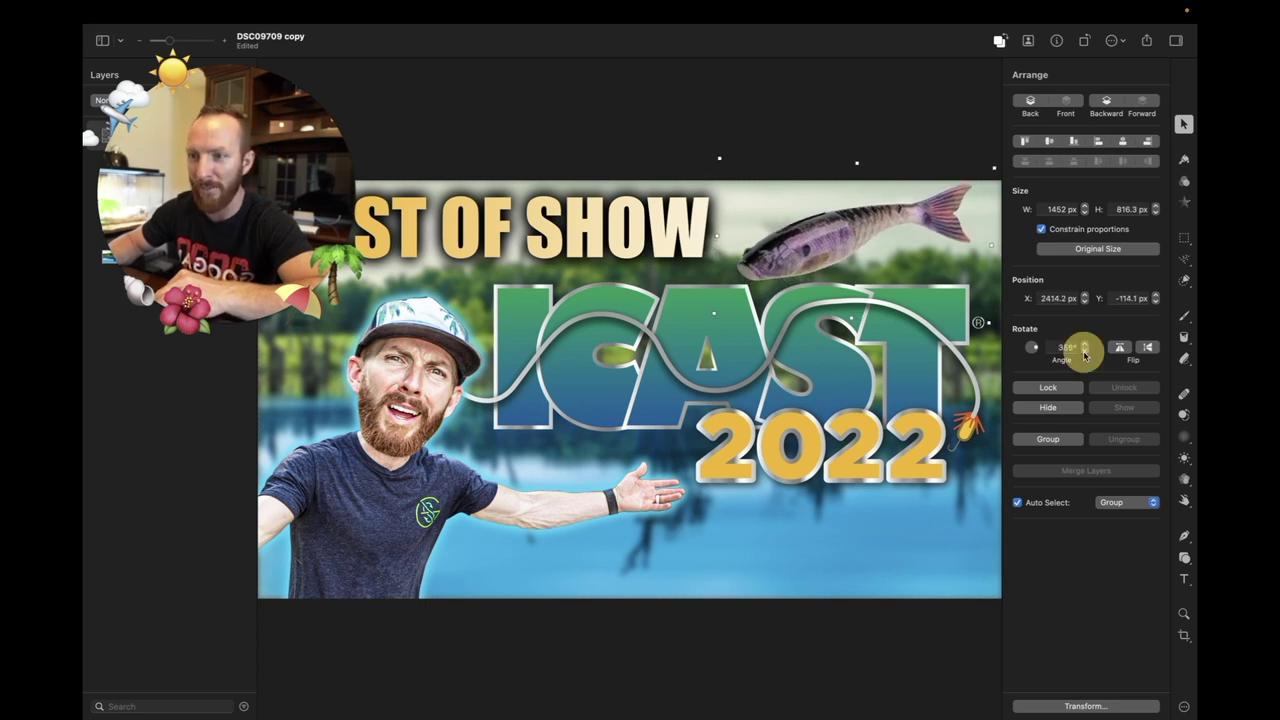
click(1085, 350)
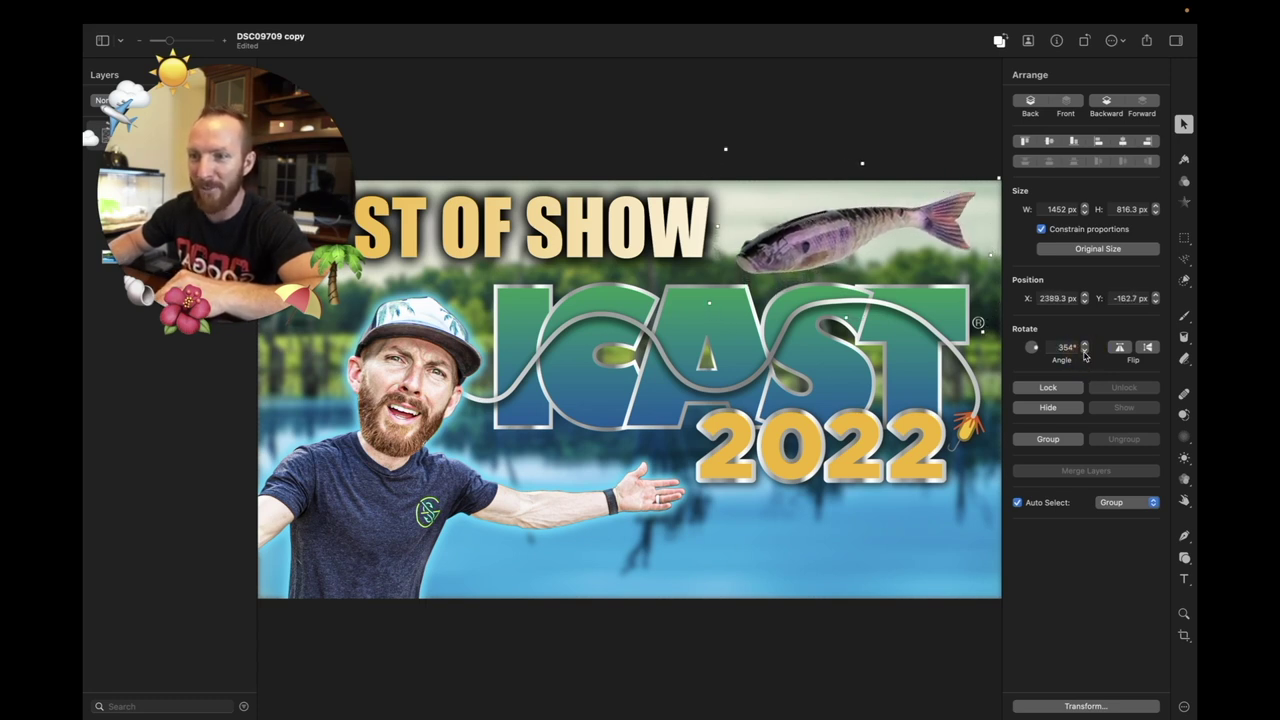
drag(866, 239, 866, 236)
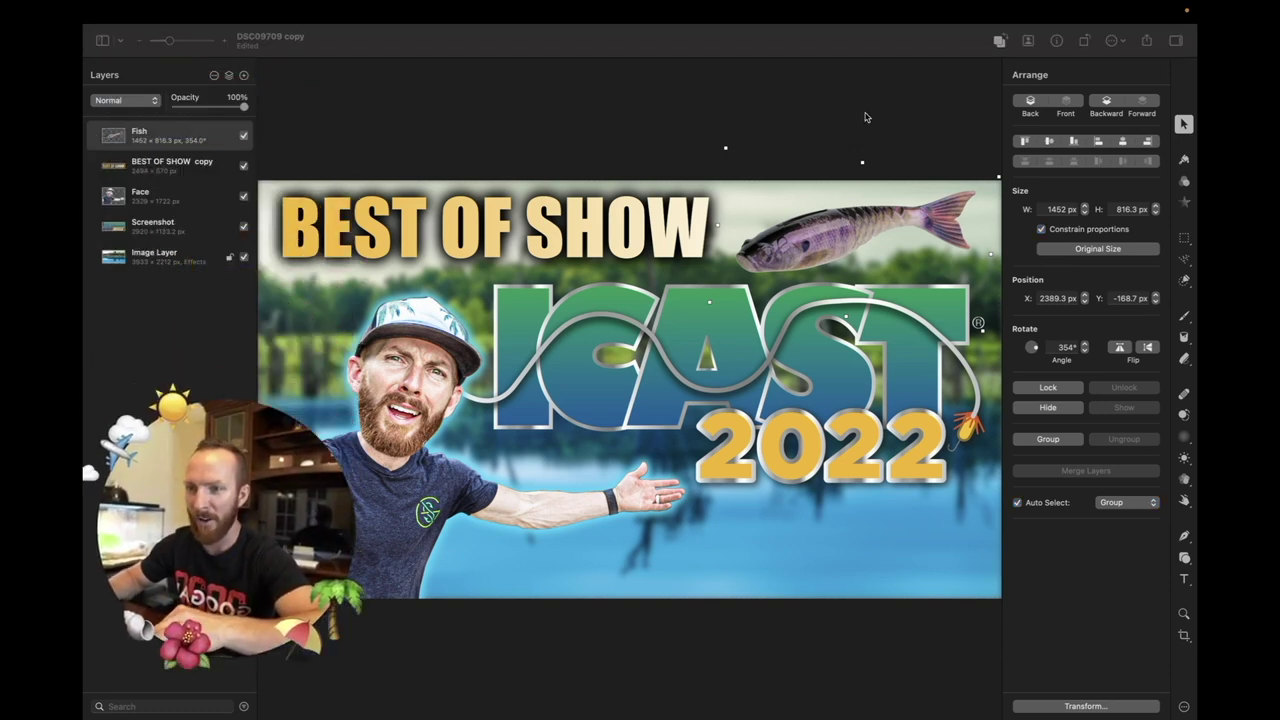
Duplicate the Fish layer and add a pink F094C4 Color Fill effect to the lower fish layer
right_click(161, 147)
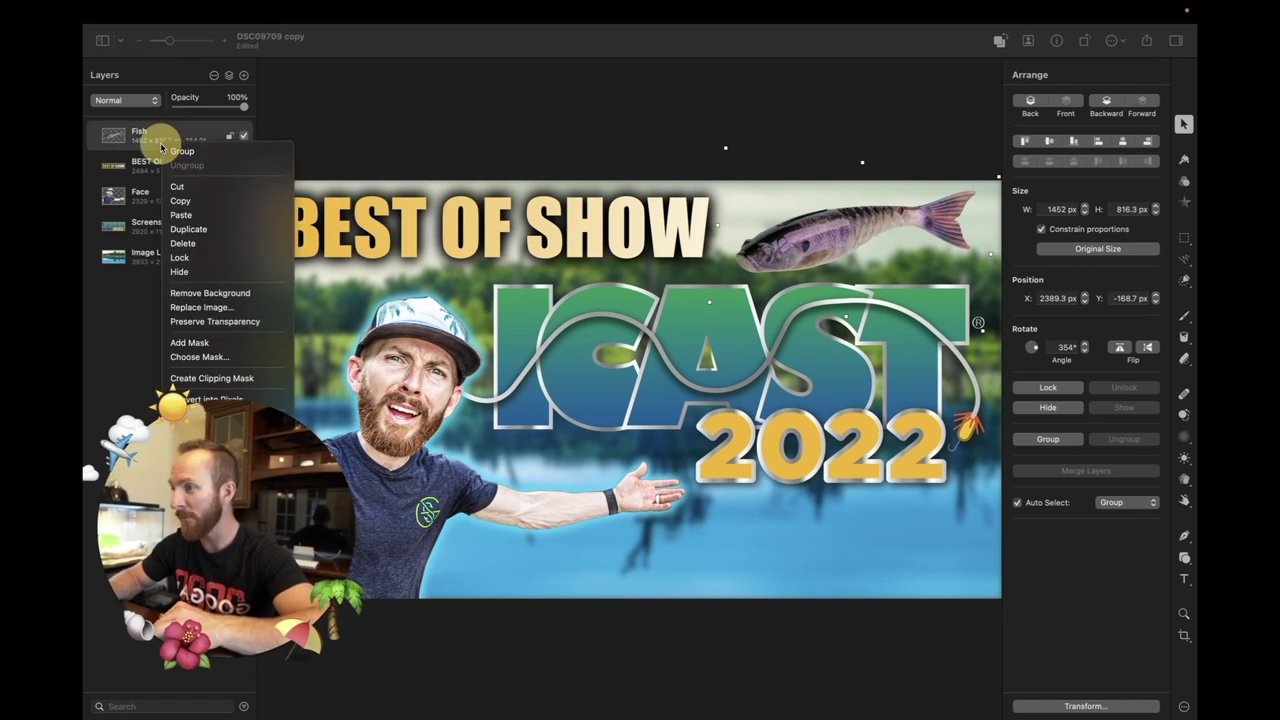
click(199, 230)
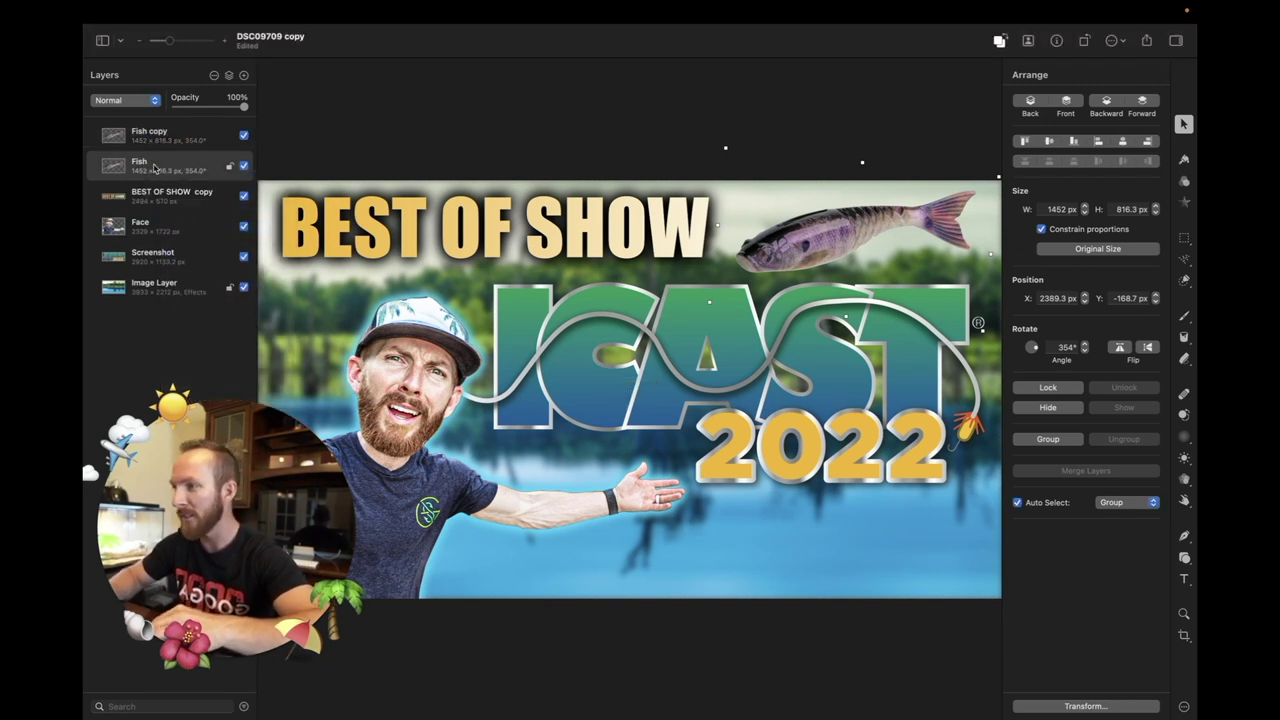
click(1184, 201)
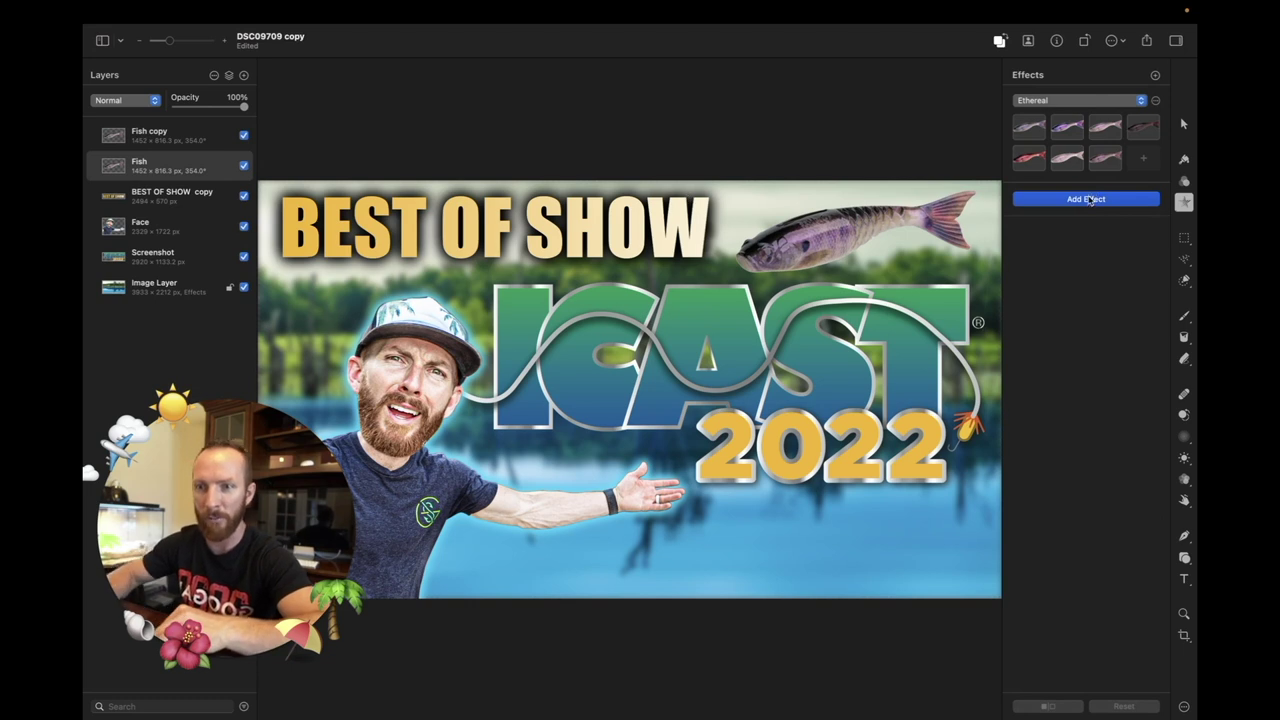
click(1090, 200)
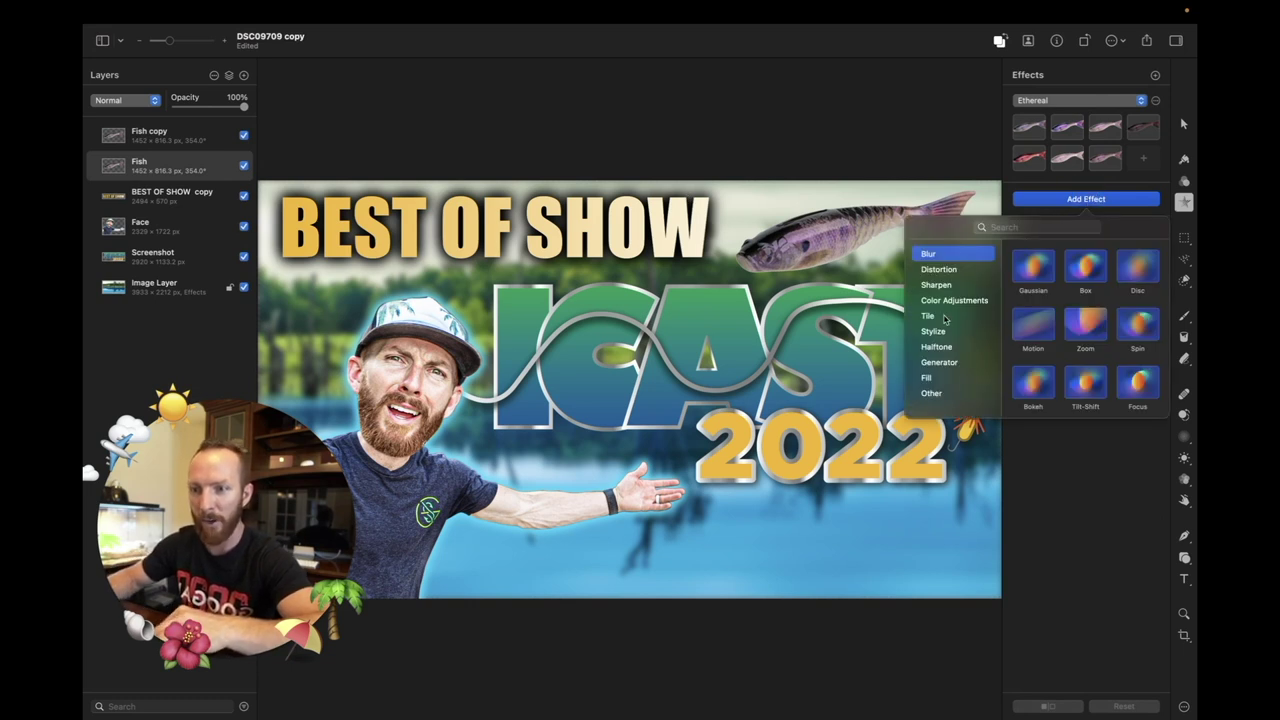
click(931, 378)
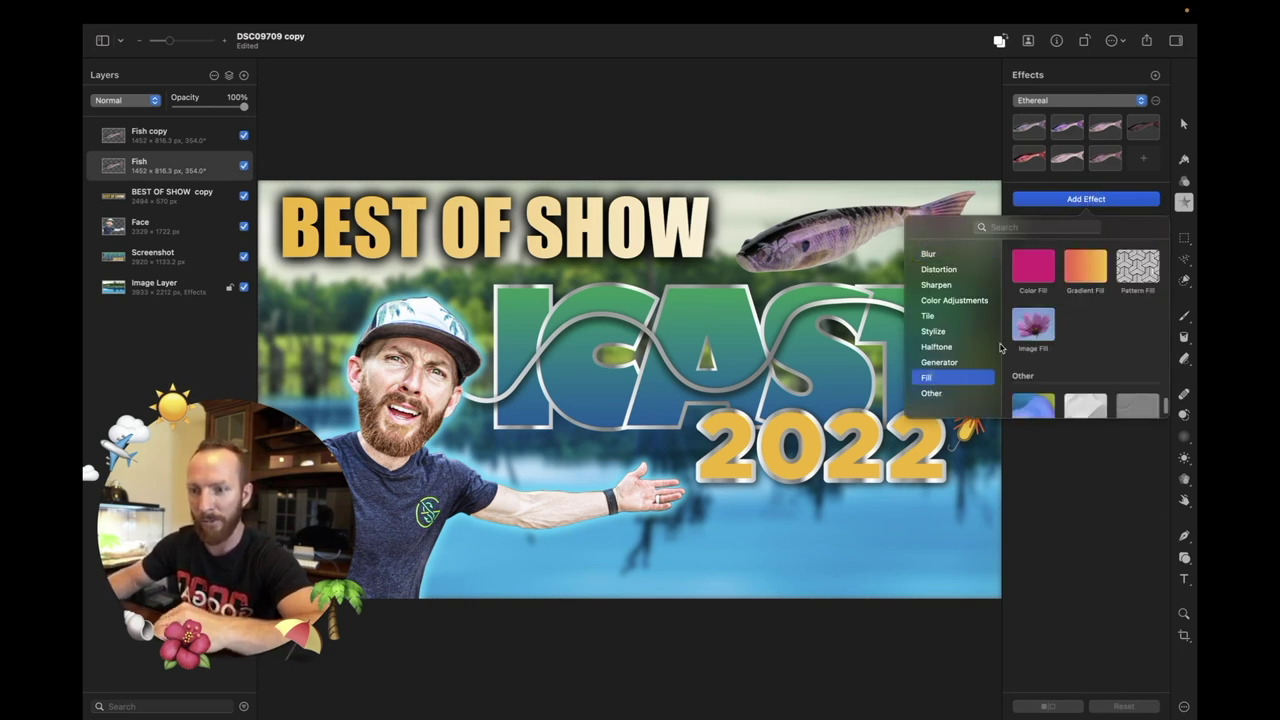
click(1040, 268)
click(1127, 257)
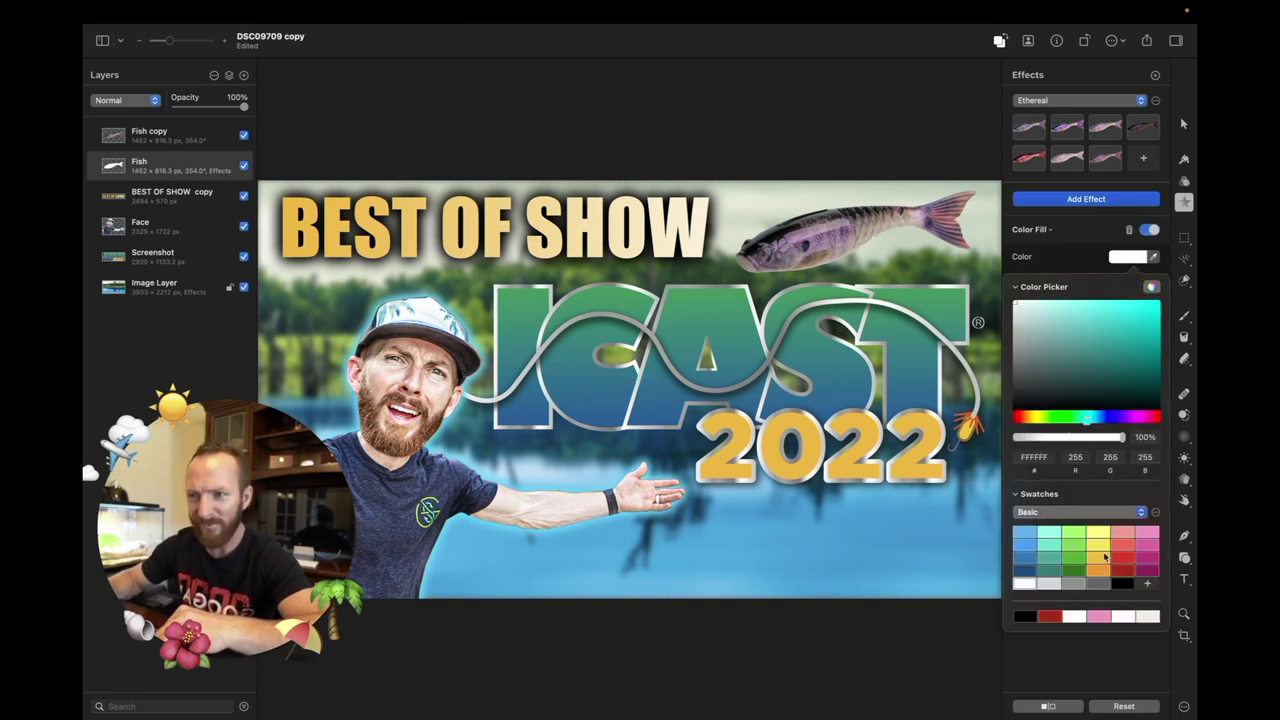
click(1147, 538)
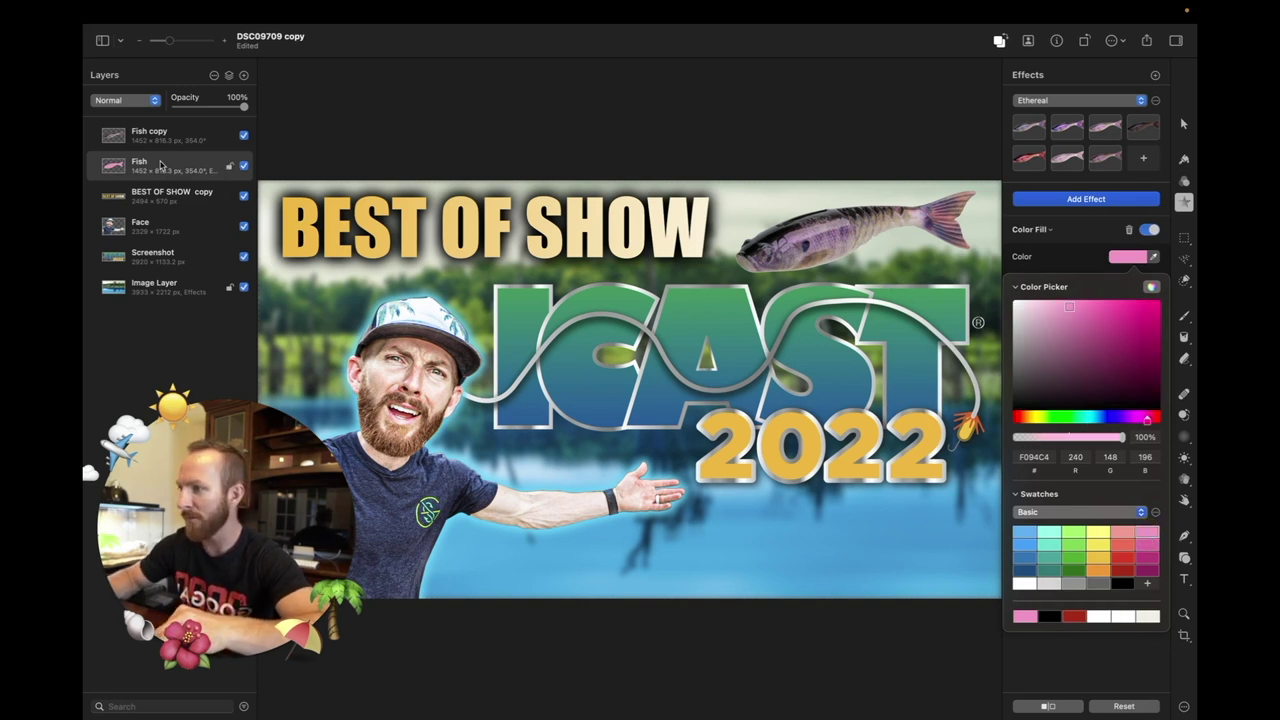
Add a Gaussian blur with a 33.6 px radius to the colour-filled Fish layer as a glow
click(1053, 201)
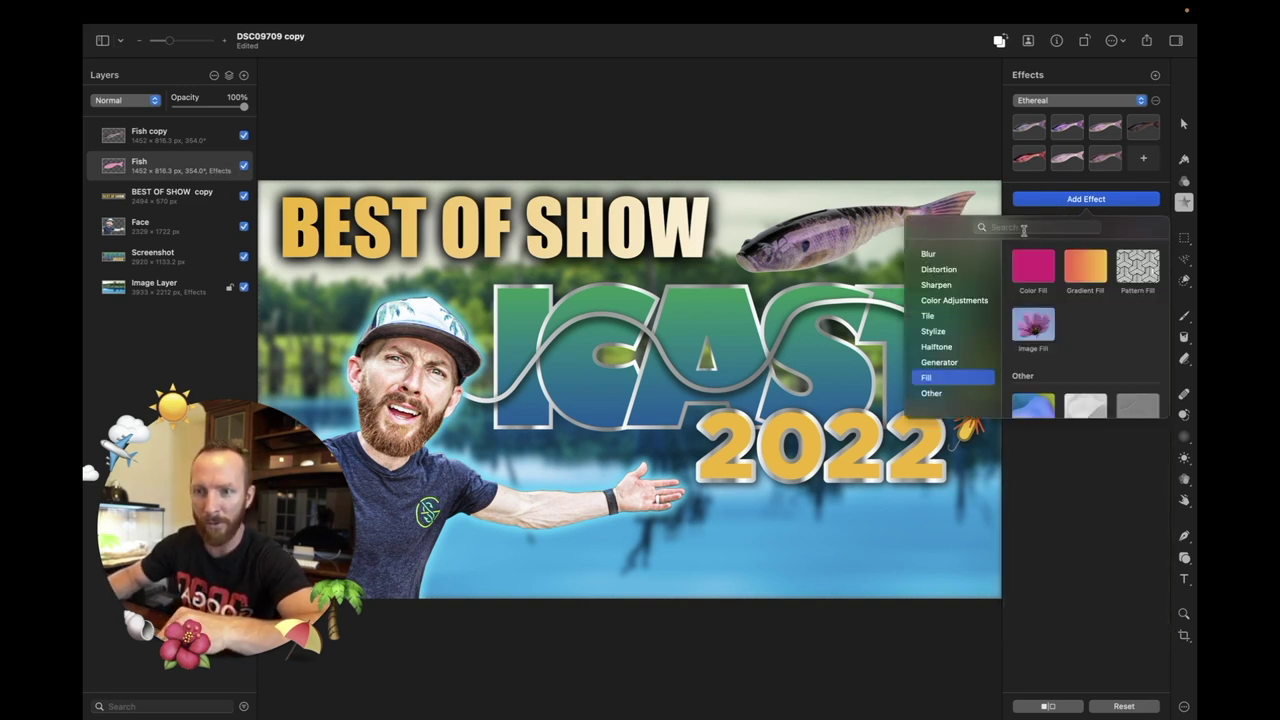
click(930, 255)
click(1030, 268)
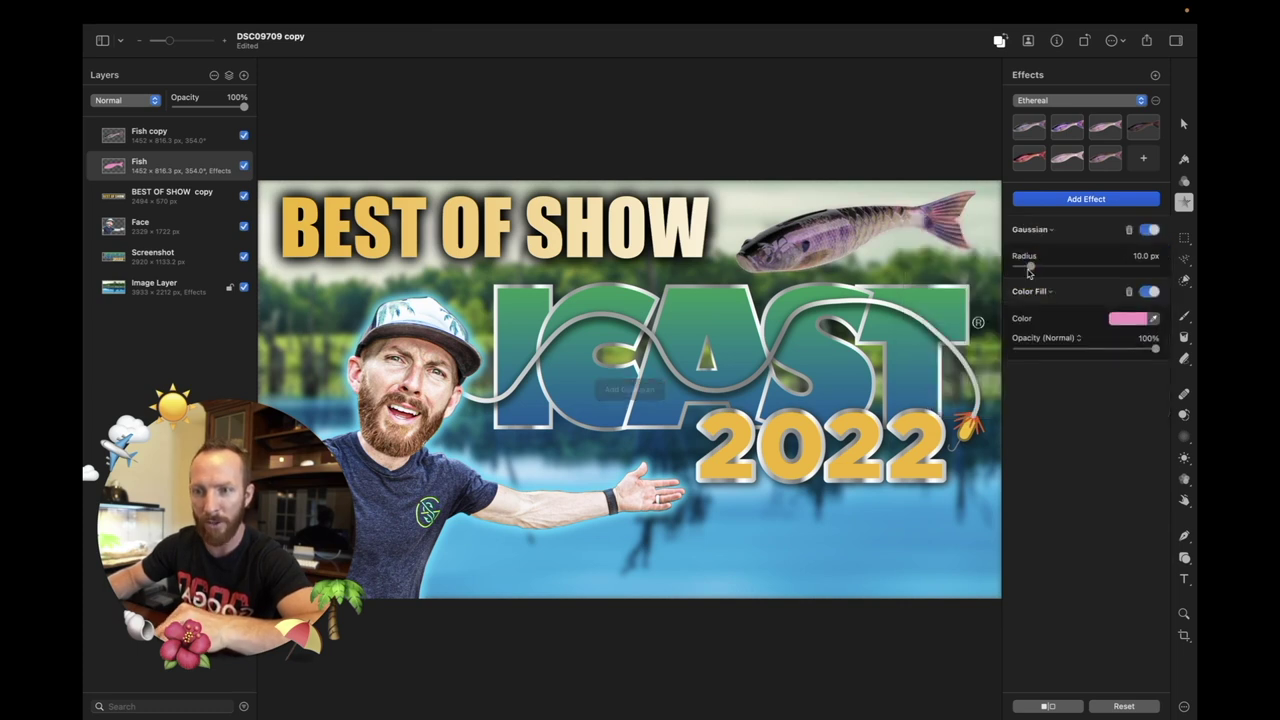
drag(1031, 271, 1066, 275)
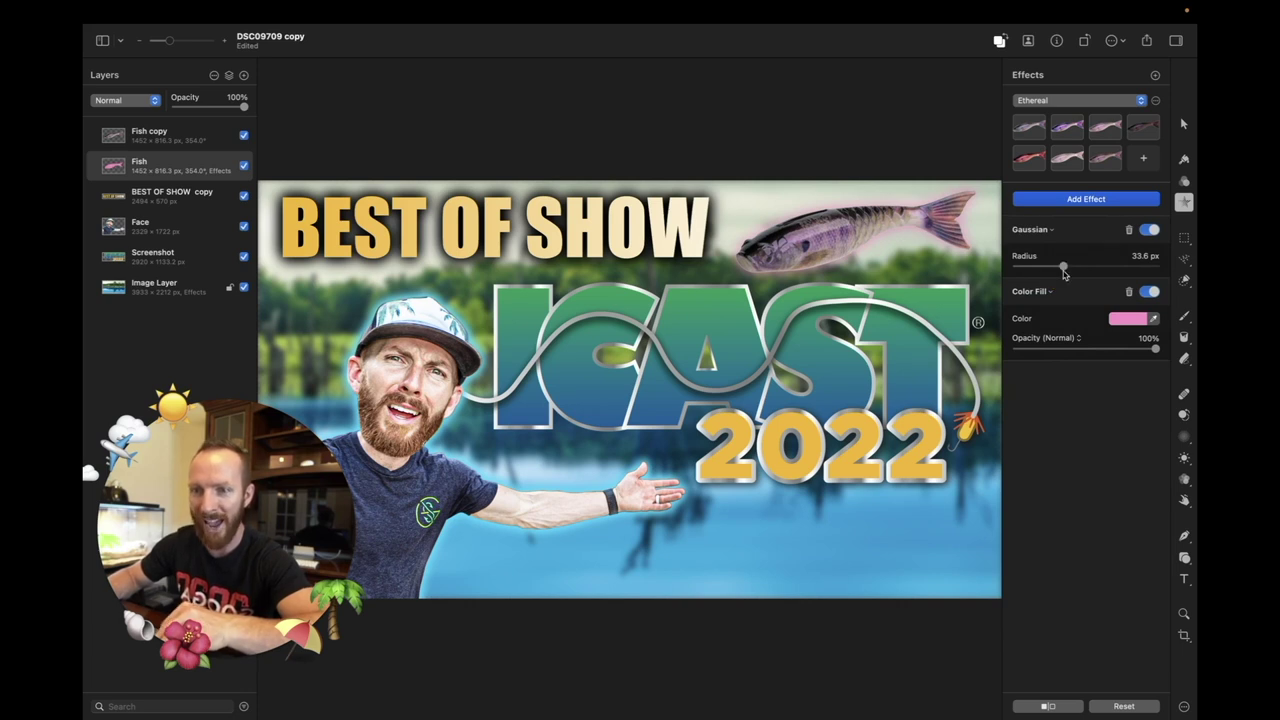
Try green, teal and black as the fish glow's fill colour and settle on light yellow FEFC7F
click(1140, 320)
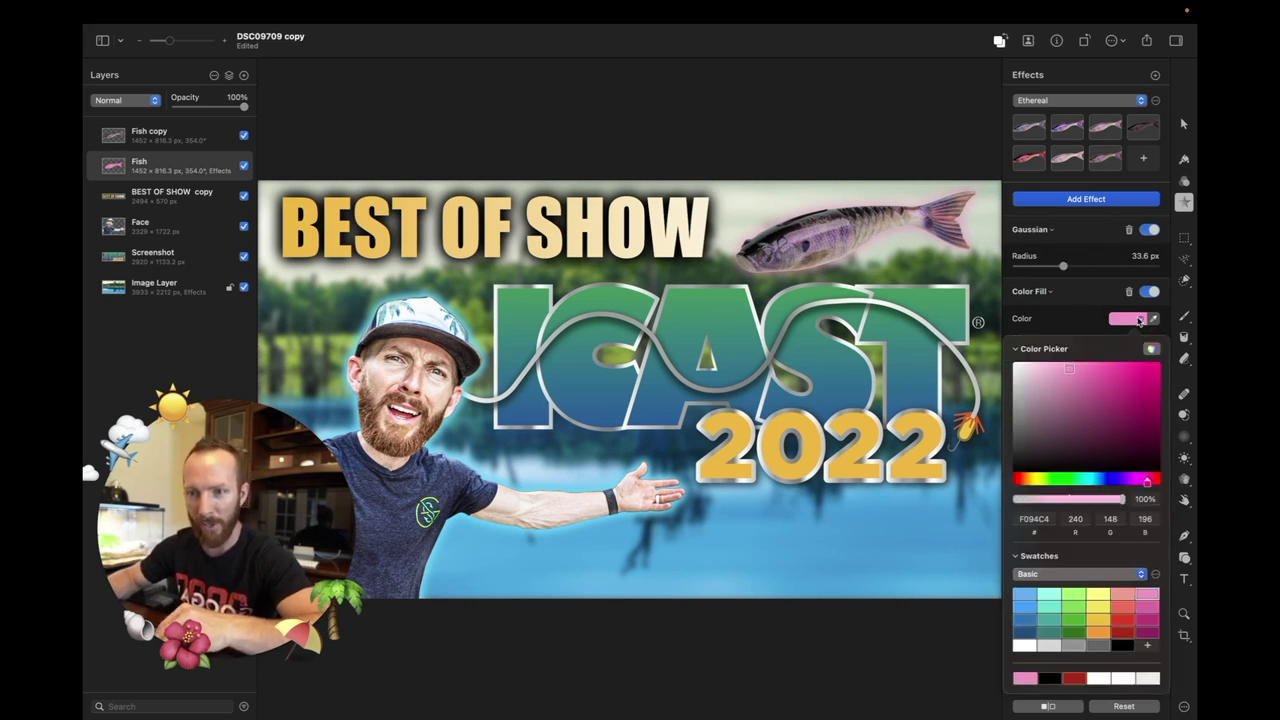
click(1101, 597)
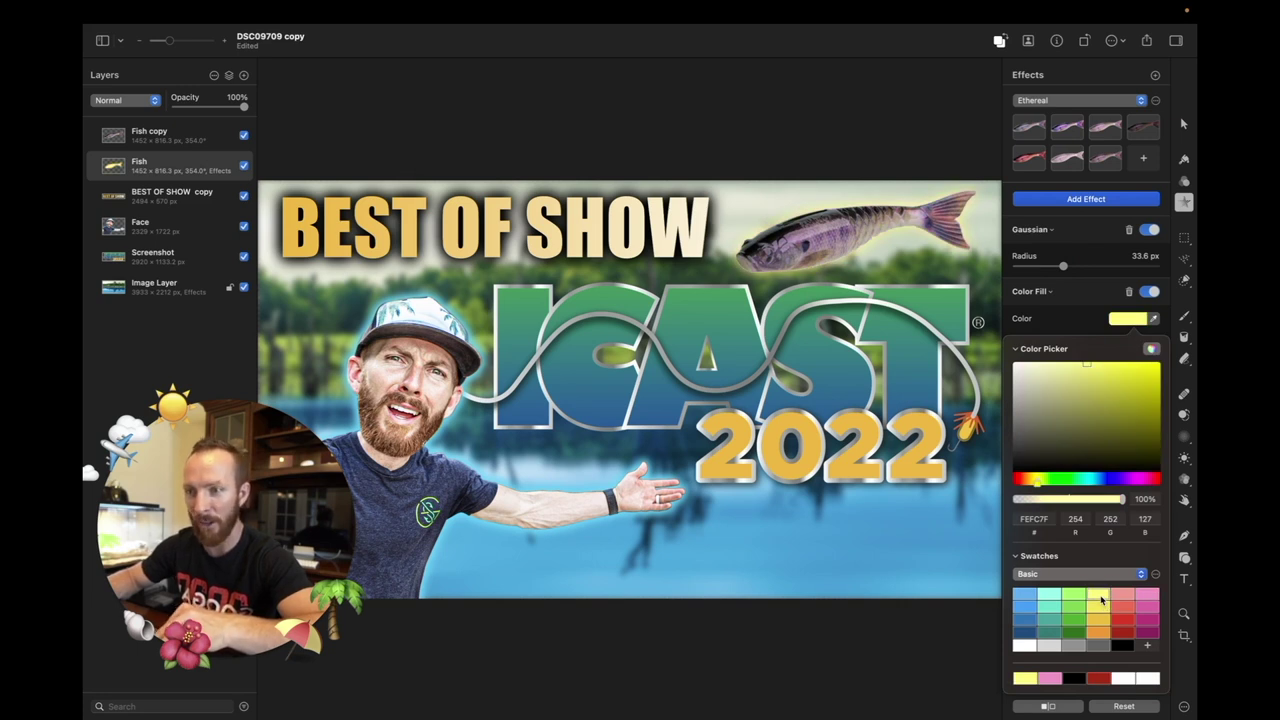
click(1076, 594)
click(1047, 593)
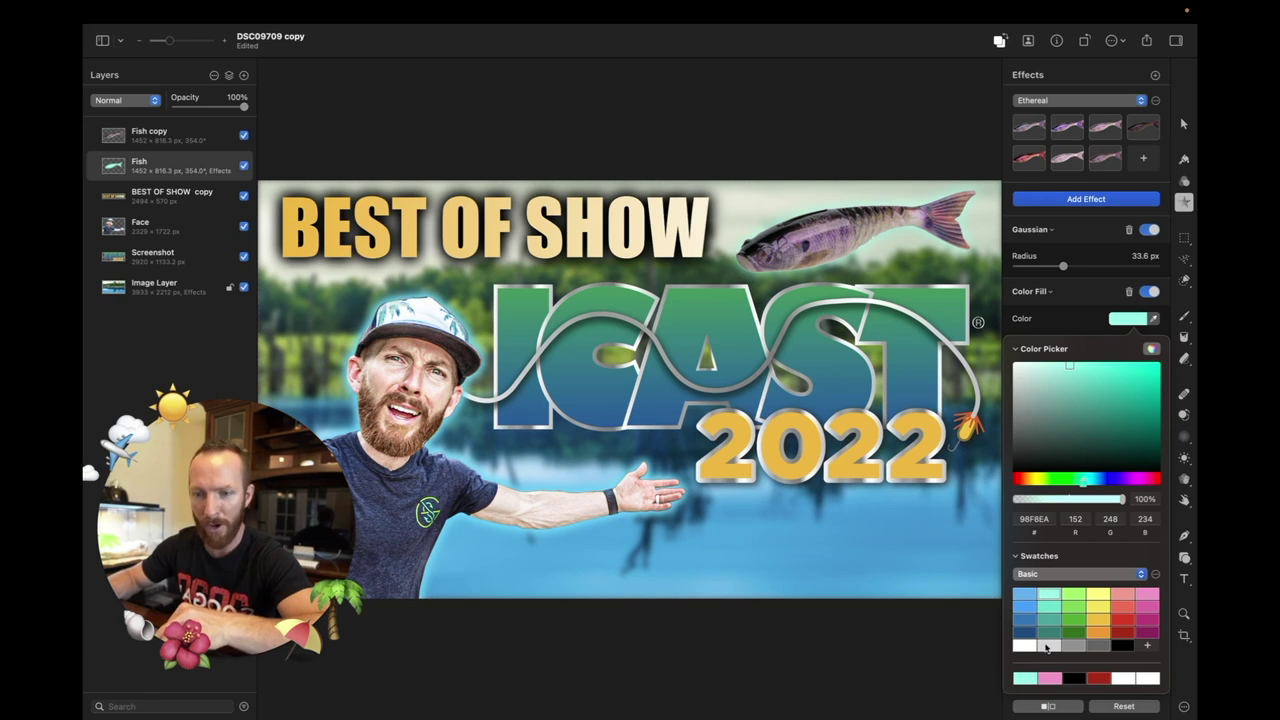
click(1122, 646)
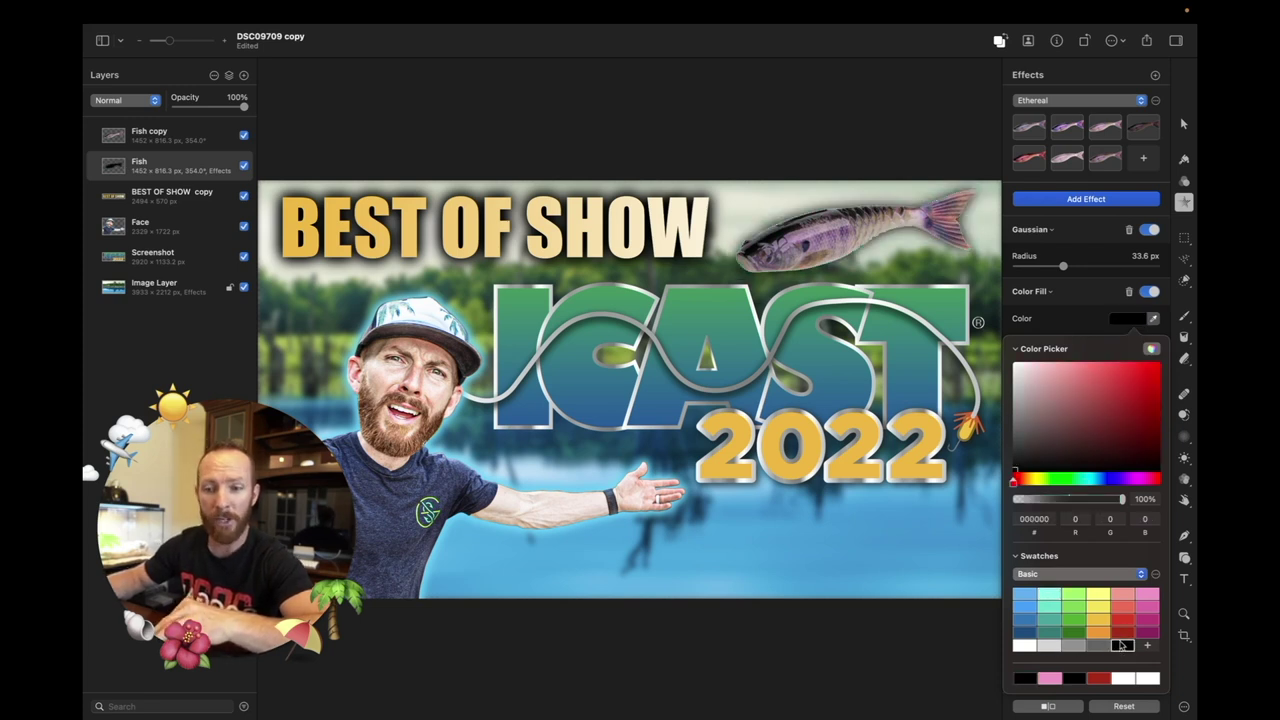
click(1096, 597)
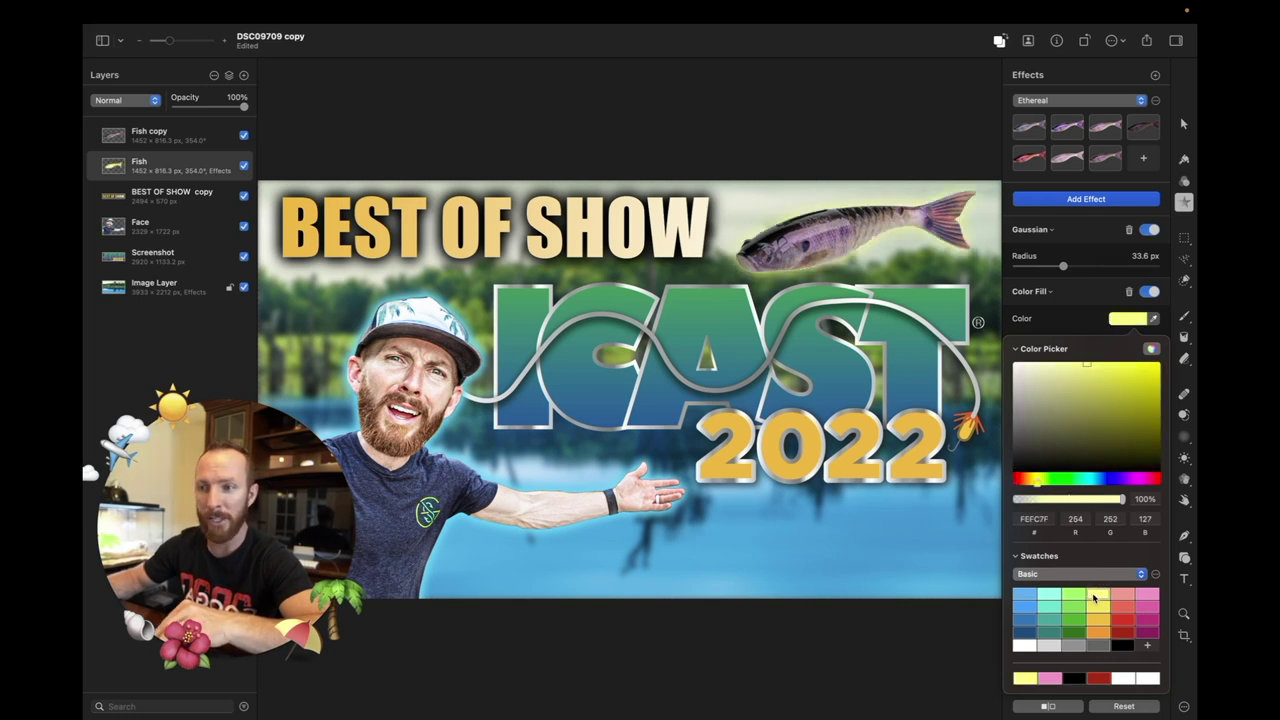
Duplicate the yellow blurred Fish layer twice to strengthen the glow around the lure
right_click(142, 170)
click(167, 252)
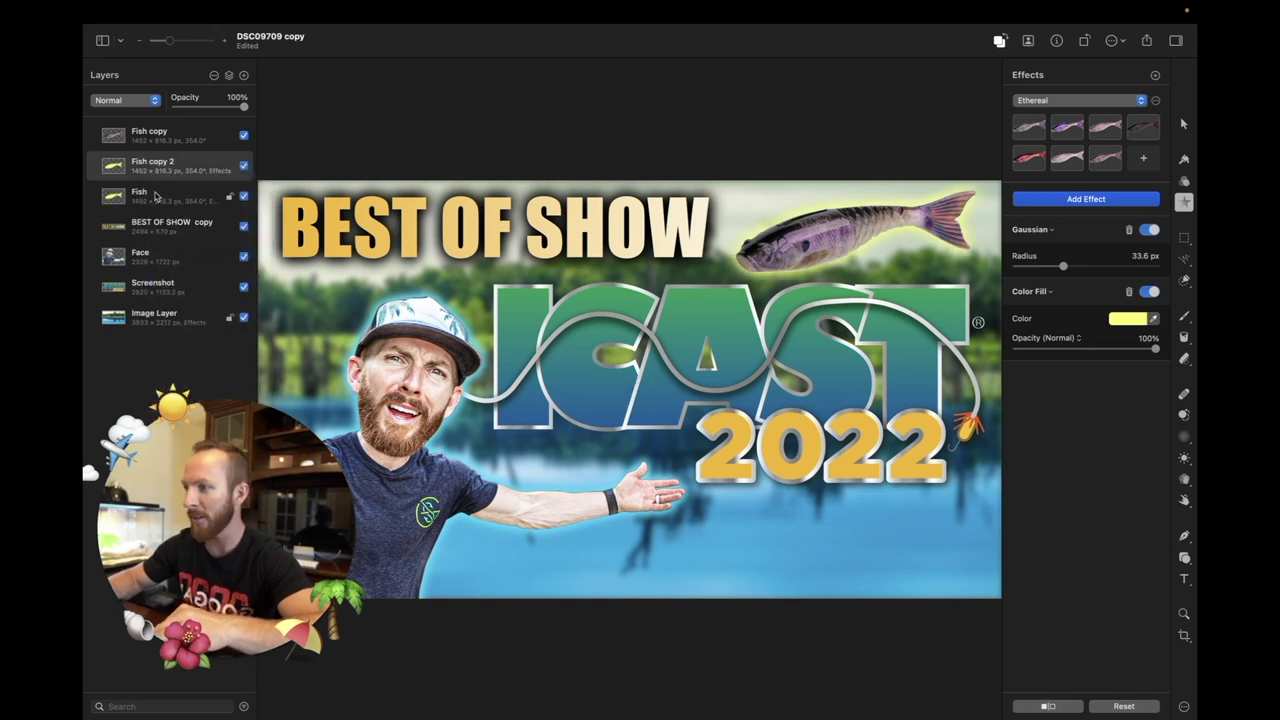
right_click(163, 203)
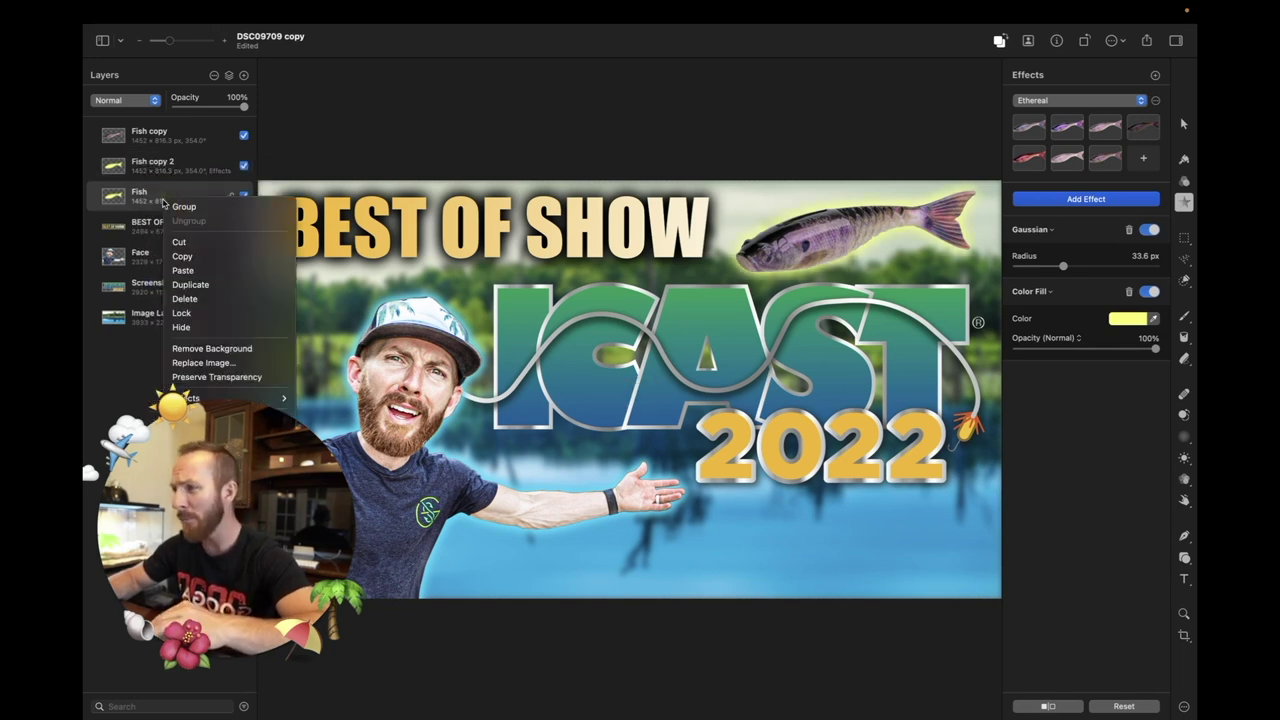
click(200, 277)
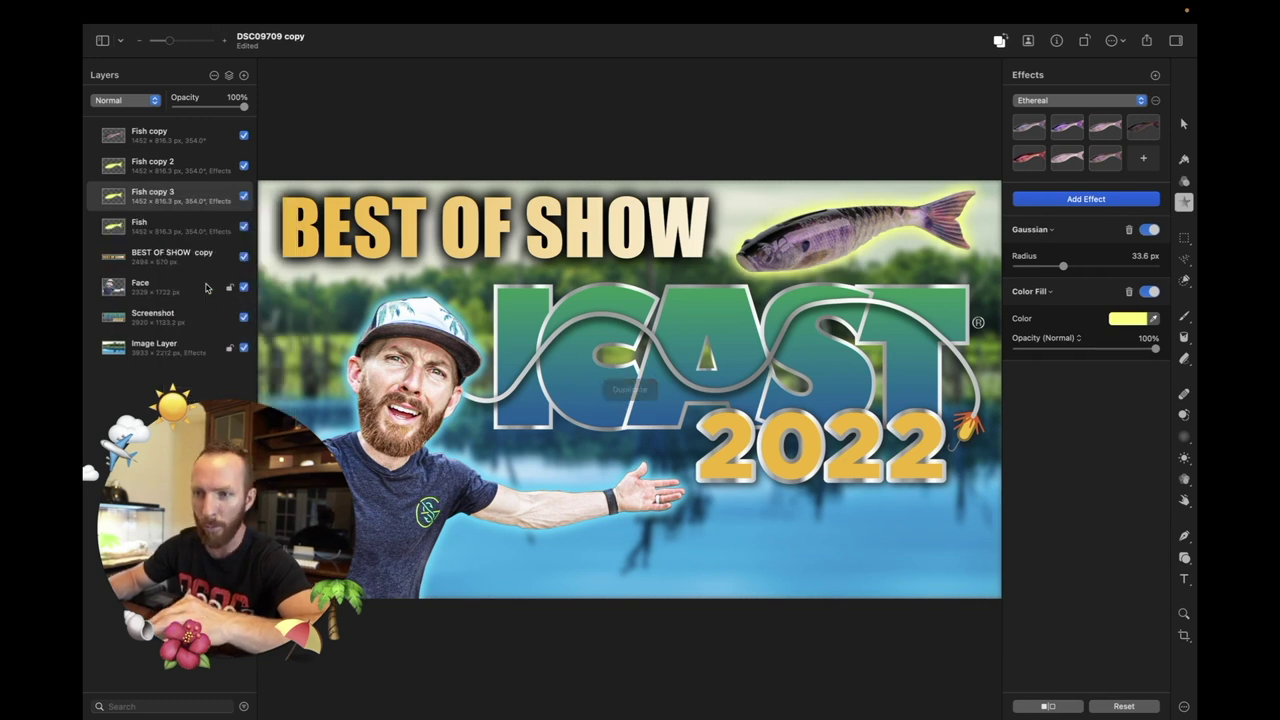
Merge the fish cutout and its three yellow glow layers into a single layer
click(154, 229)
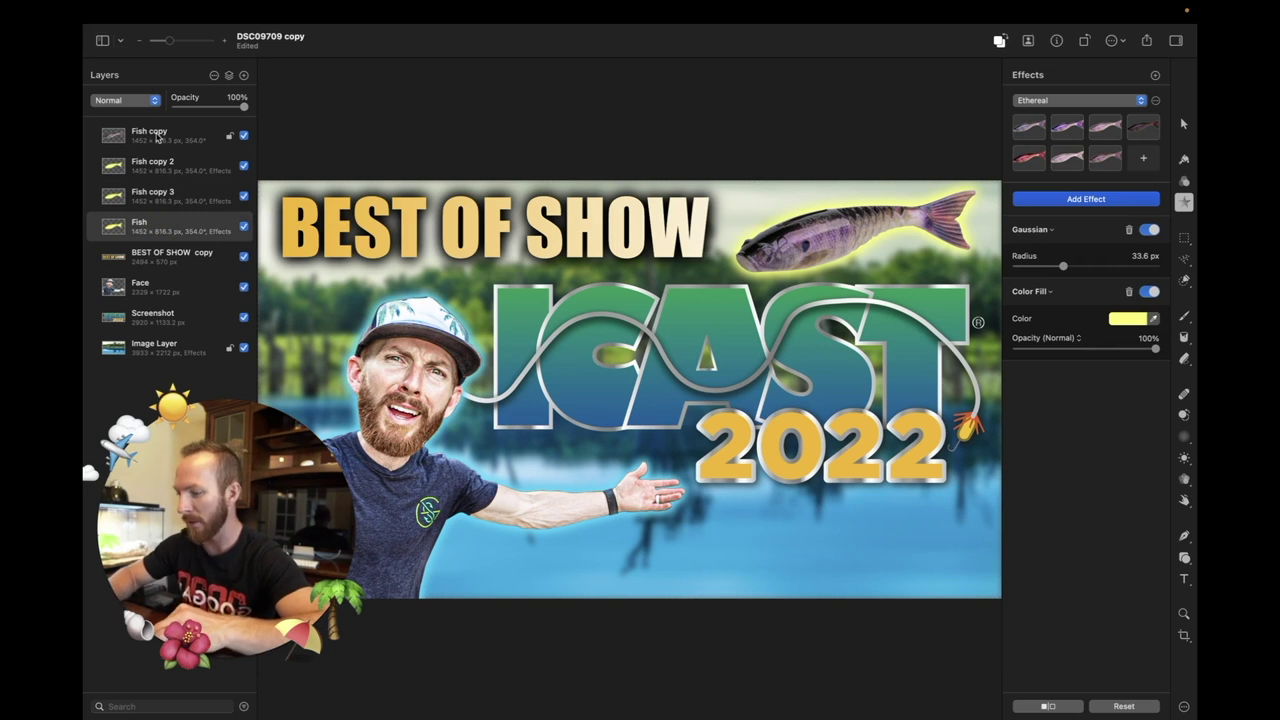
shift+click(157, 135)
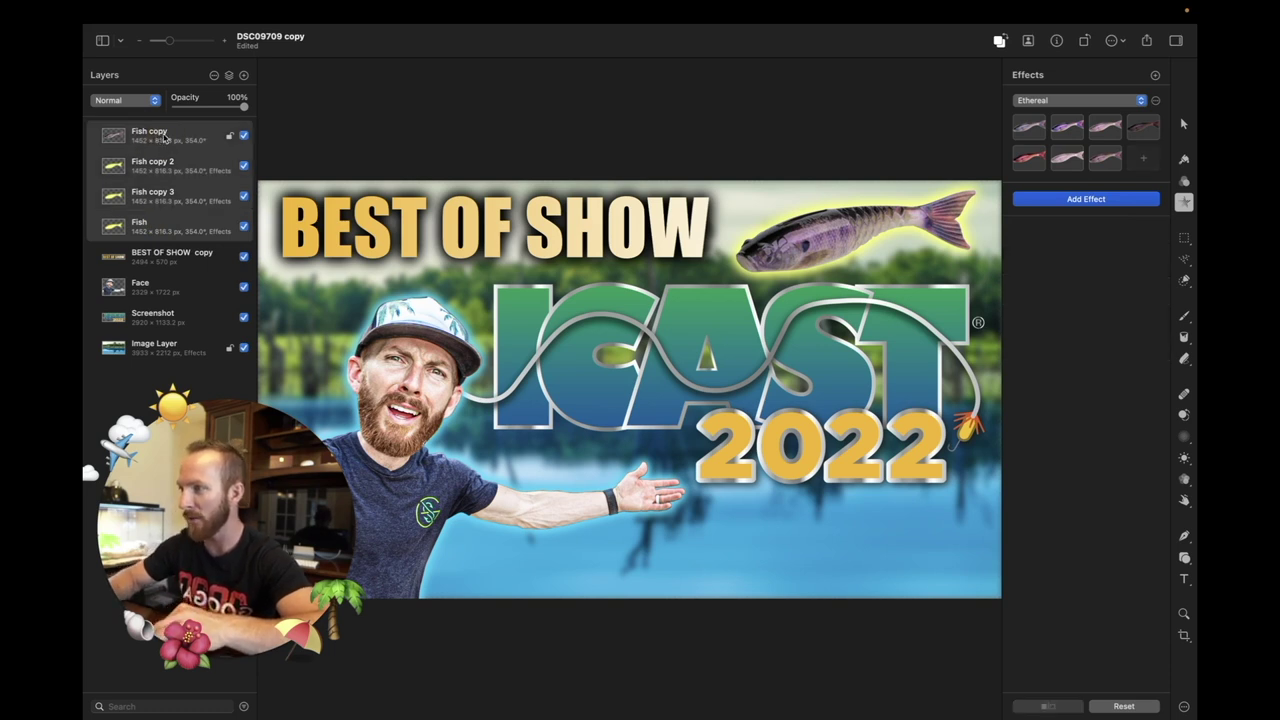
right_click(165, 138)
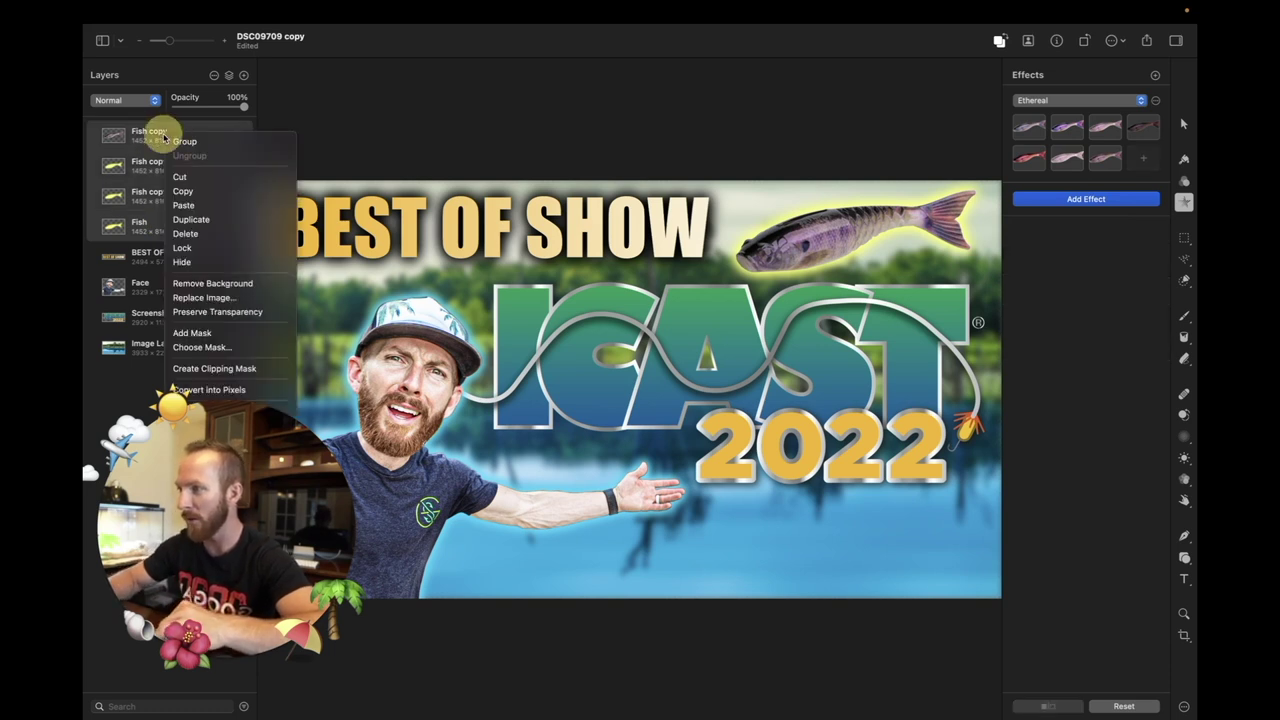
click(219, 314)
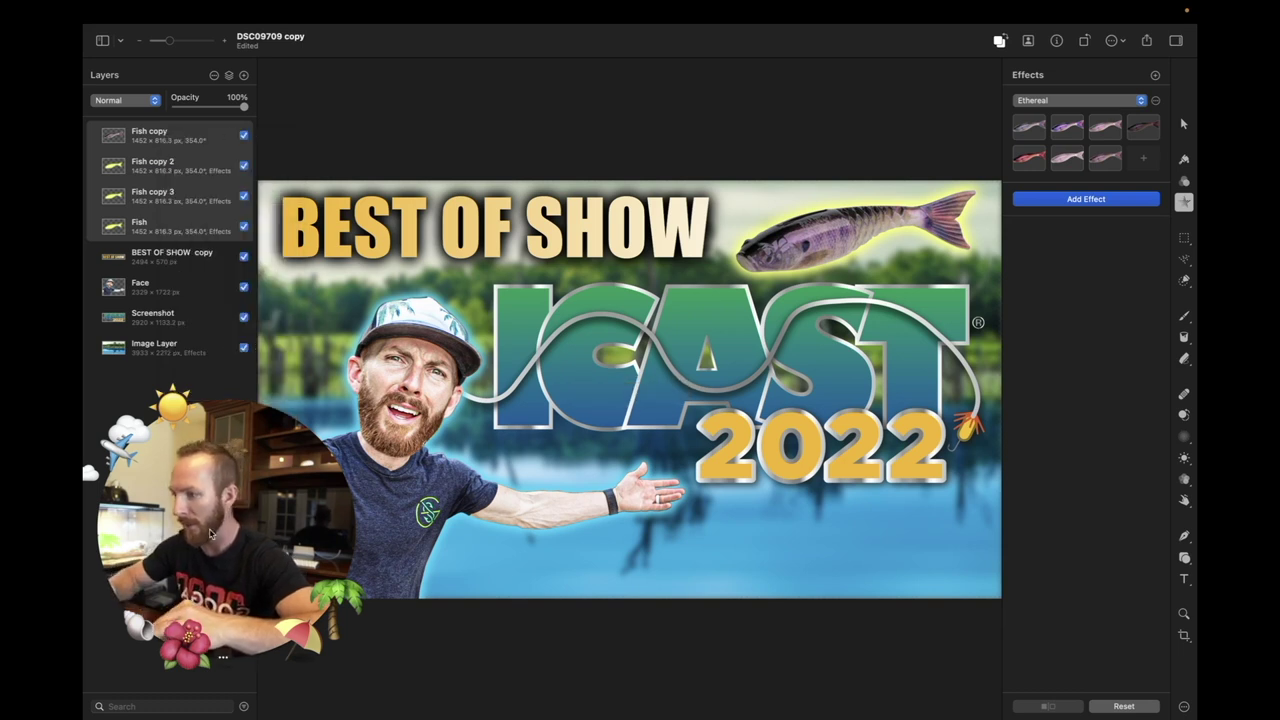
right_click(170, 197)
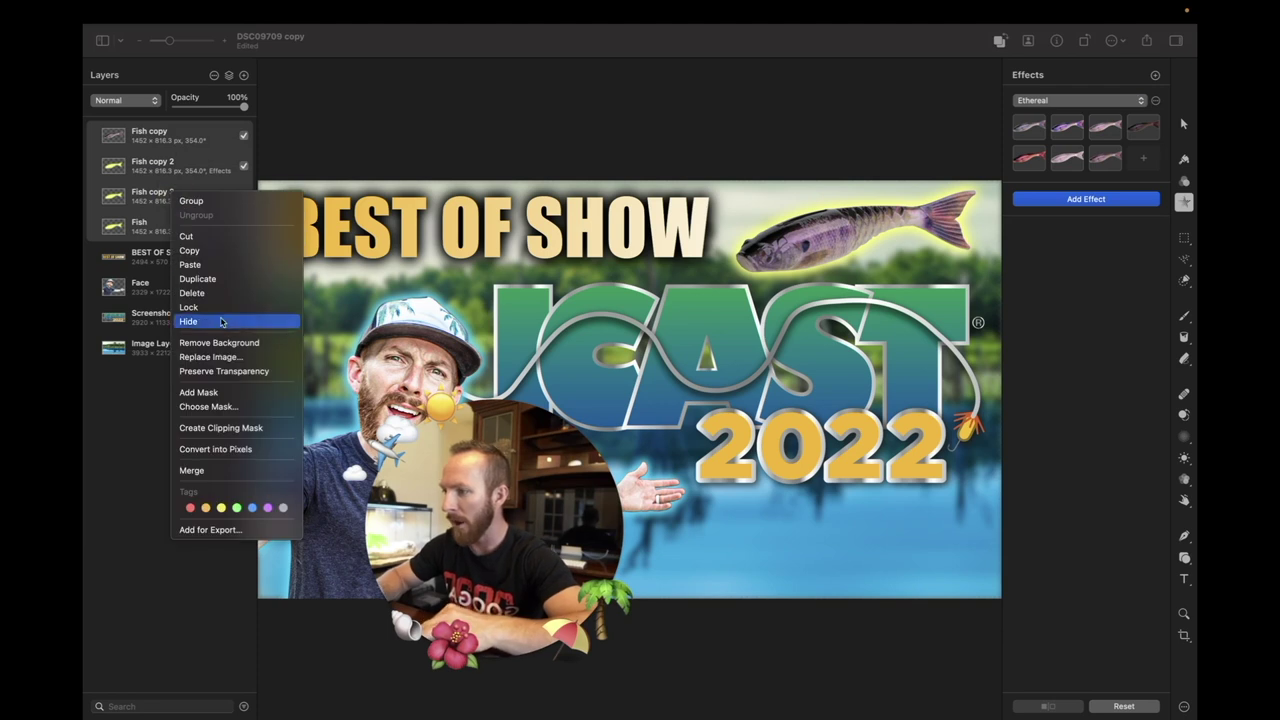
click(195, 455)
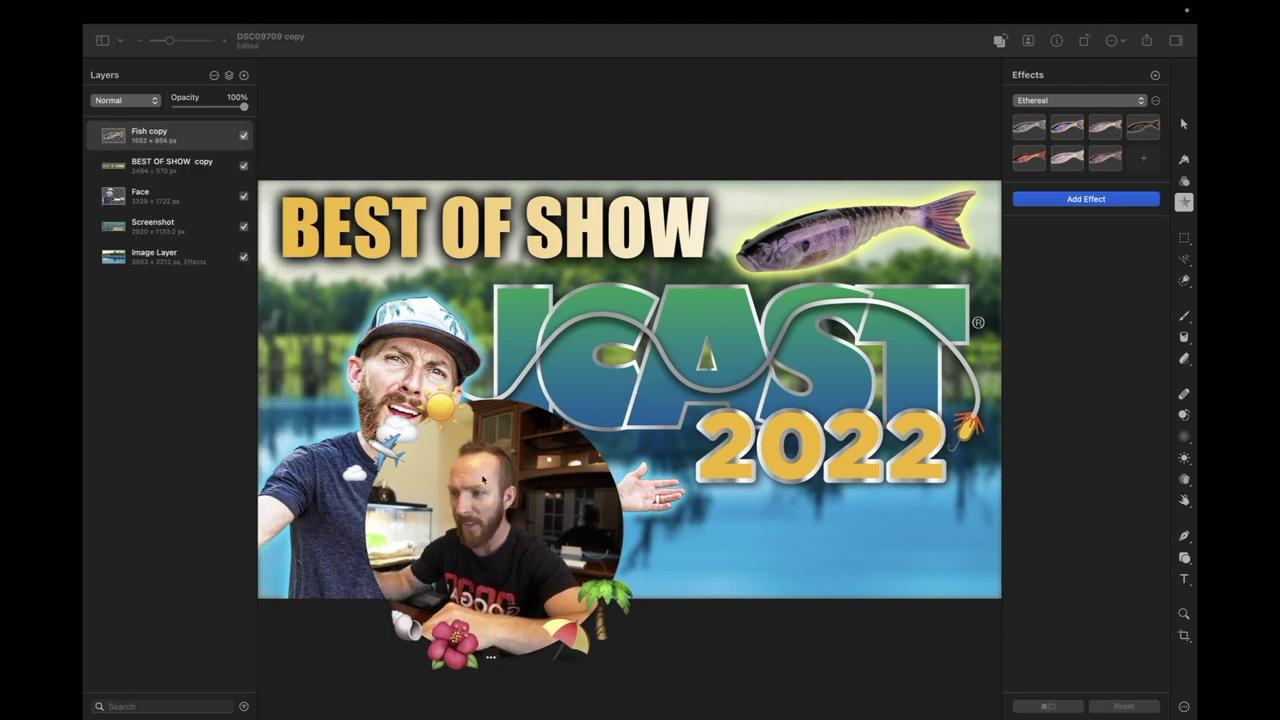
Move the DSC09709 copy document window in front of the thumbnail example folder window
drag(501, 563, 251, 563)
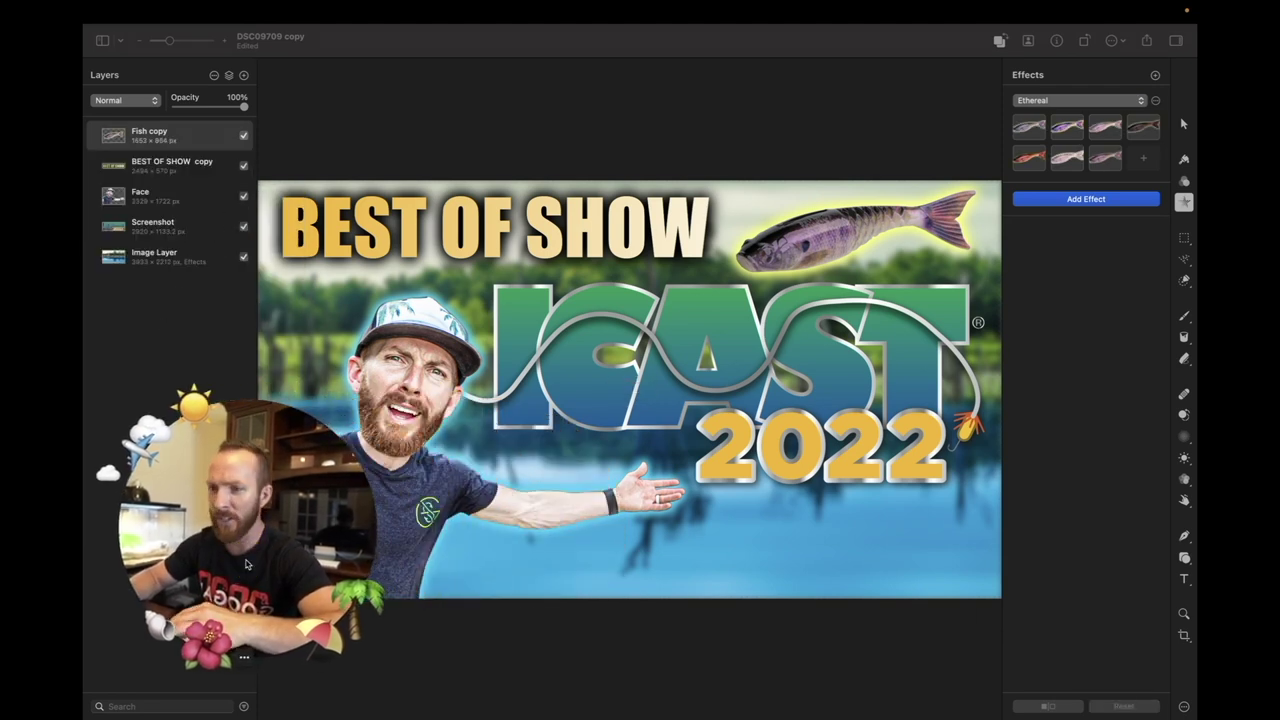
drag(222, 520, 515, 573)
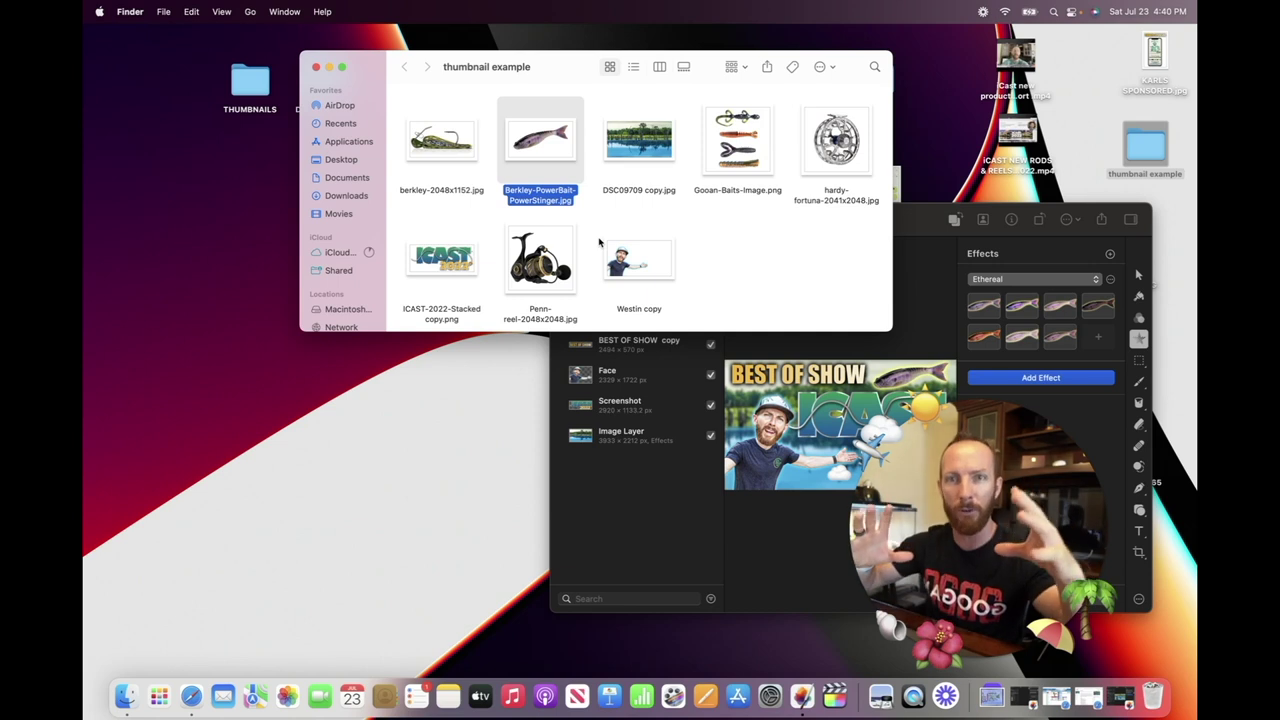
drag(915, 222, 653, 121)
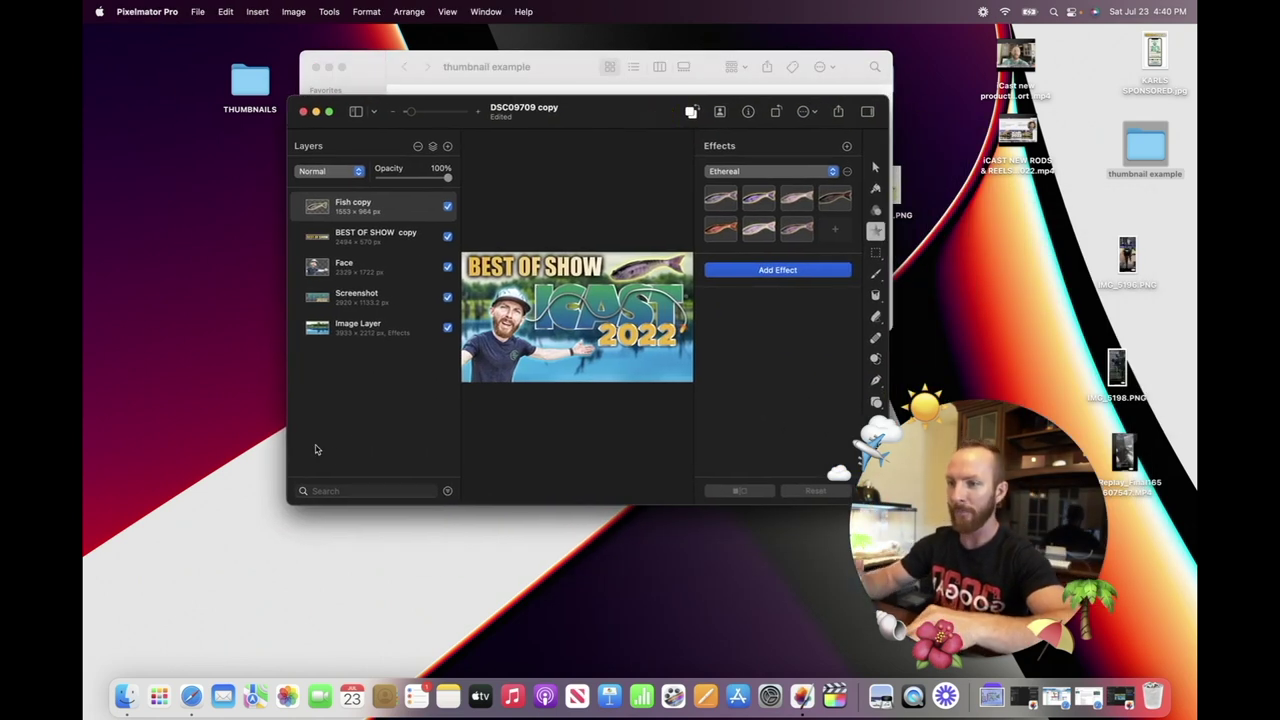